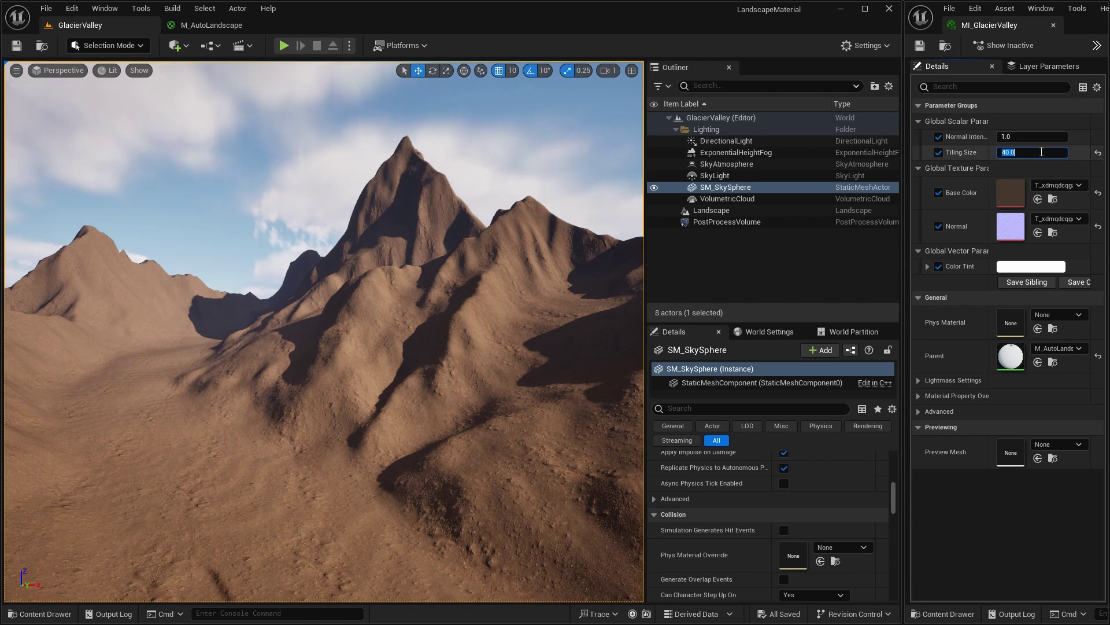
- Set the Tiling Size parameter of the MI_GlacierValley material instance to 4
type("4")
key("Return")
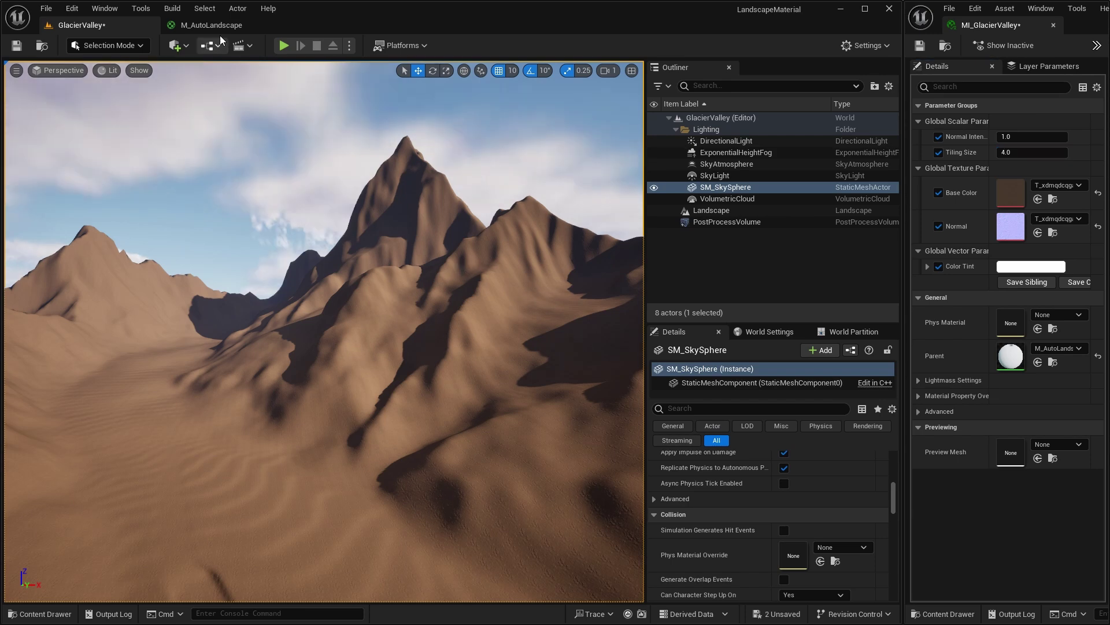
- Open the M_AutoLandscape graph and move the UVs comment group farther away from the Landscape Layer group
left_click(209, 25)
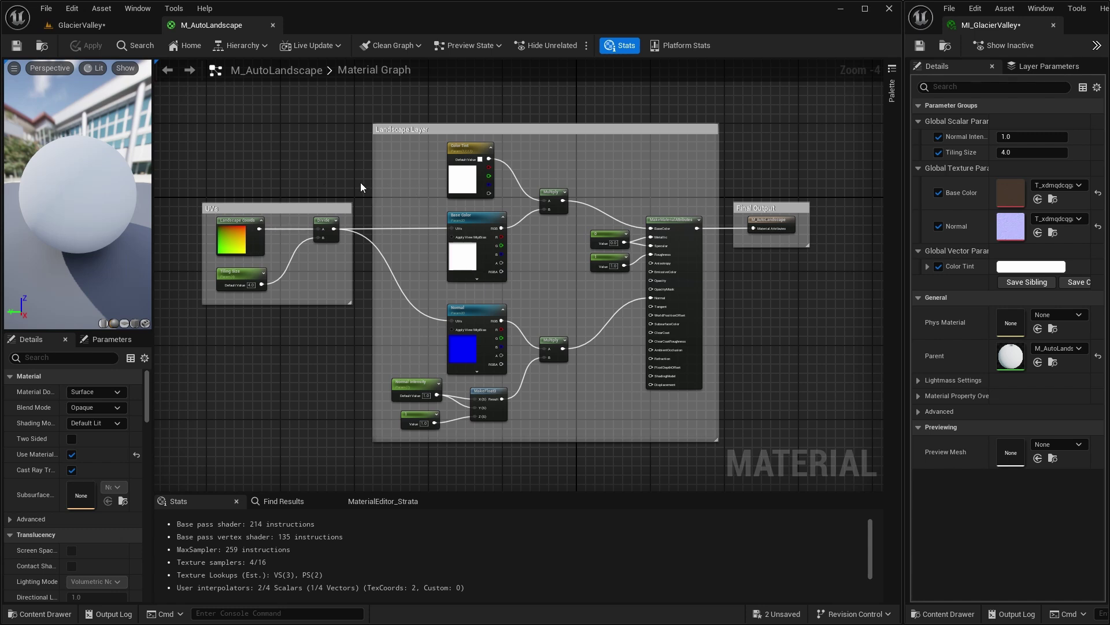
right_click_drag(360, 182, 361, 155)
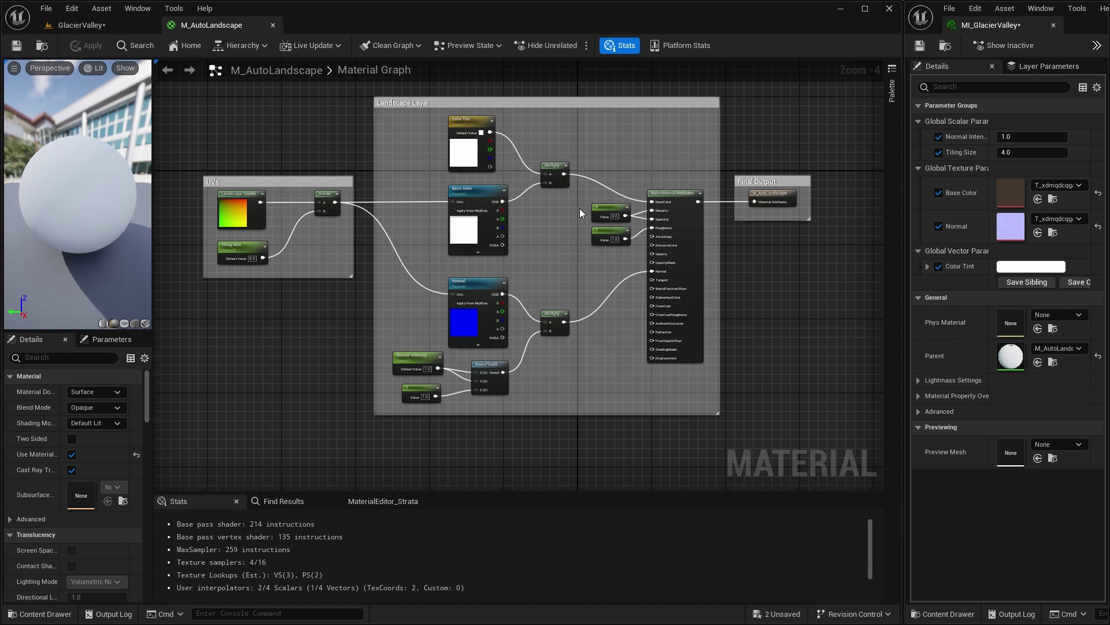
right_click_drag(414, 160, 541, 168)
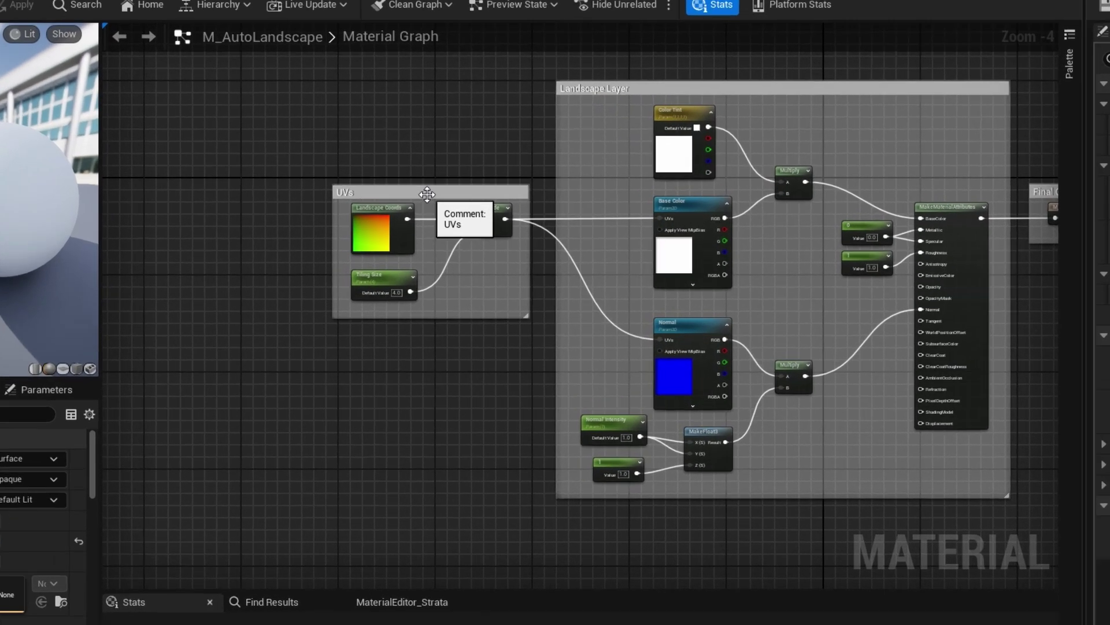
left_click_drag(395, 186, 302, 194)
right_click_drag(463, 344, 706, 341)
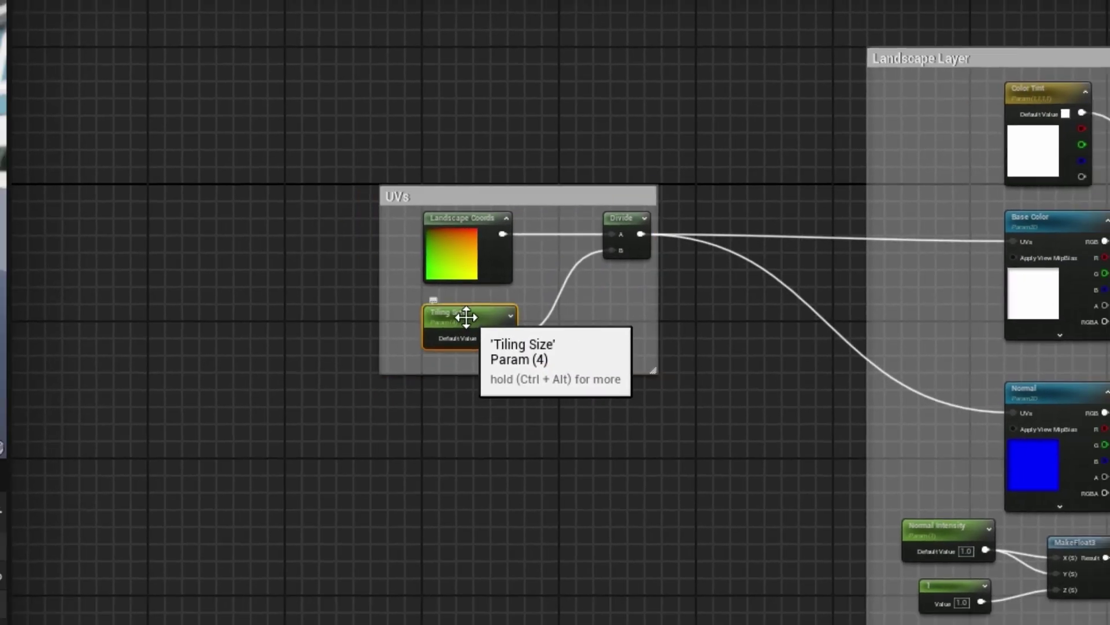
- Rename the Tiling Size parameter node to Near Tiling Size
left_click(474, 325)
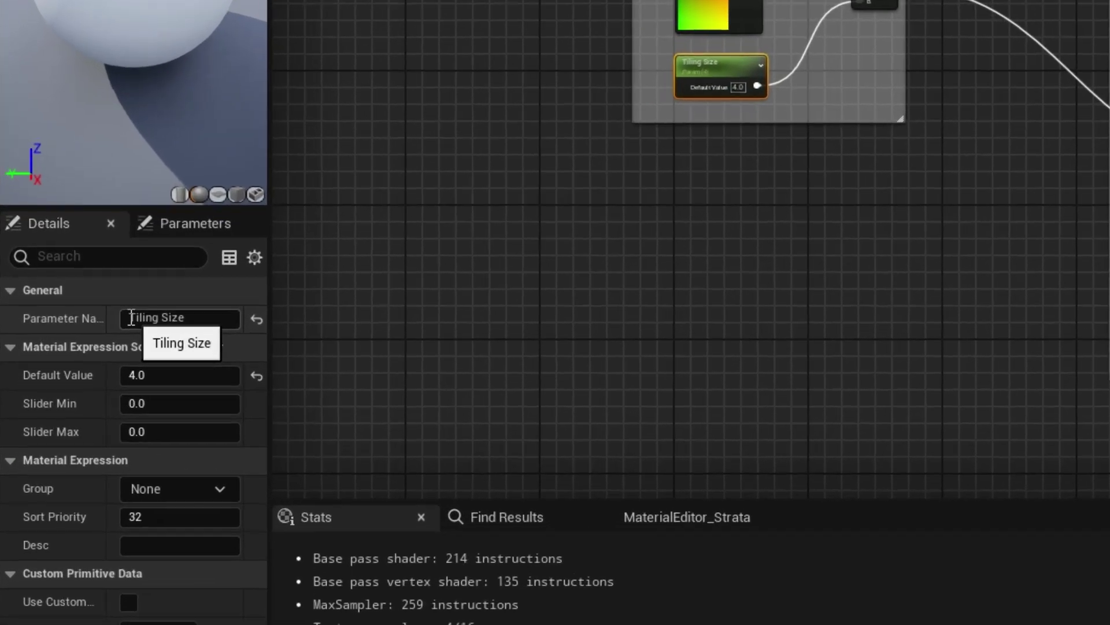
left_click_drag(77, 390, 256, 389)
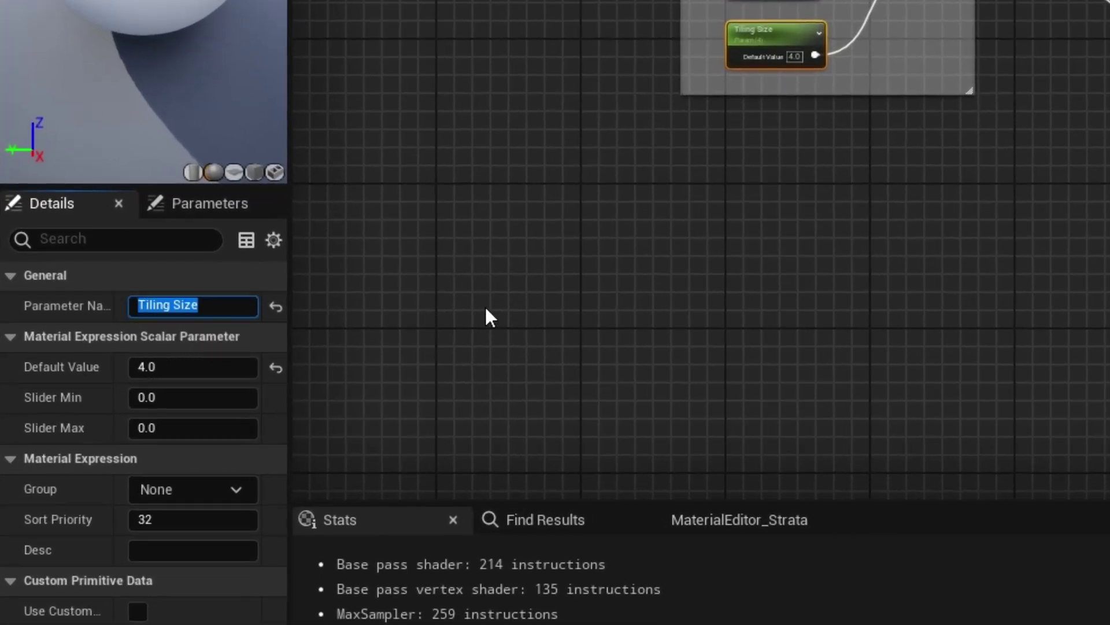
type("Nea")
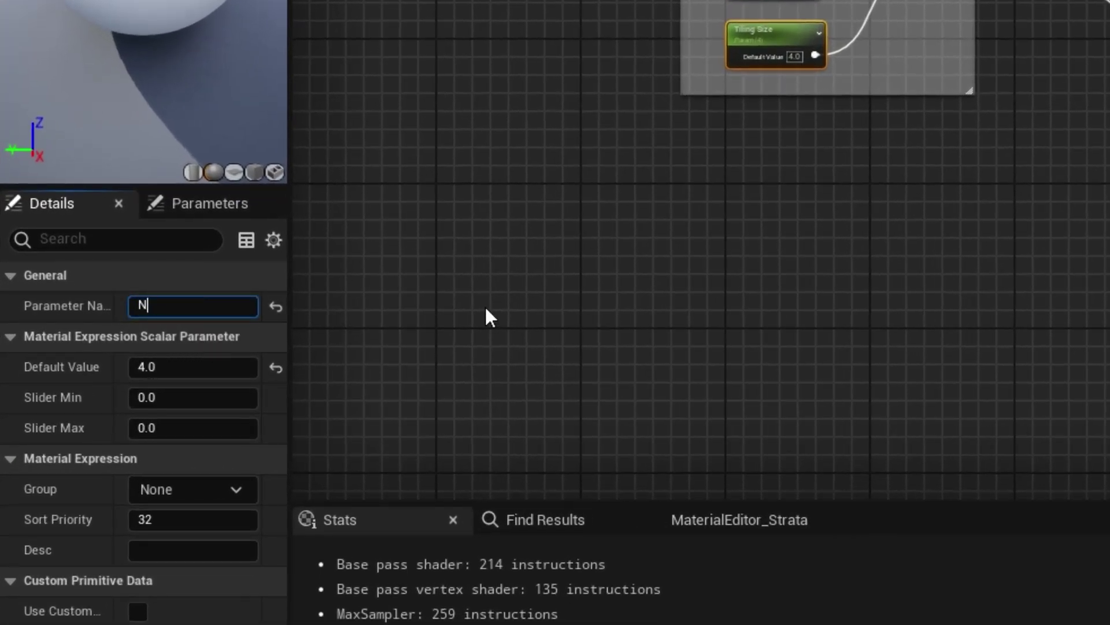
type("r Tiling Size")
key("Return")
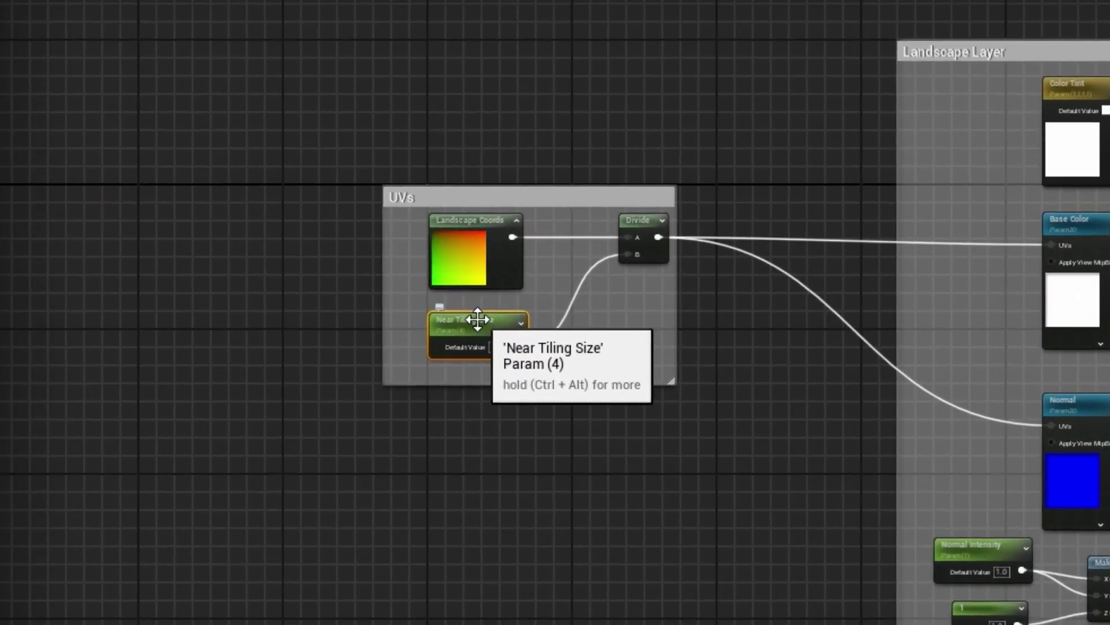
- Duplicate the Near Tiling Size node below the original and extend the UVs comment box downward to enclose the copy
key("ctrl+c")
key("ctrl+v")
left_click_drag(633, 450, 477, 393)
left_click_drag(593, 392, 599, 451)
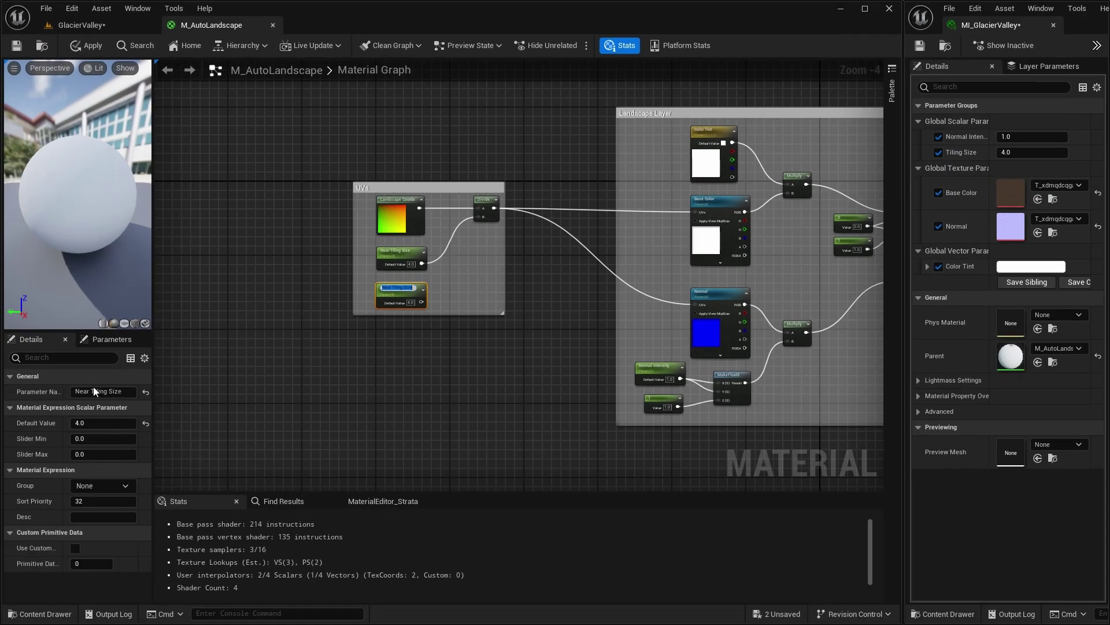
- Rename the duplicated parameter to Far Tiling Size and set its default value to 40
double_click(8, 458)
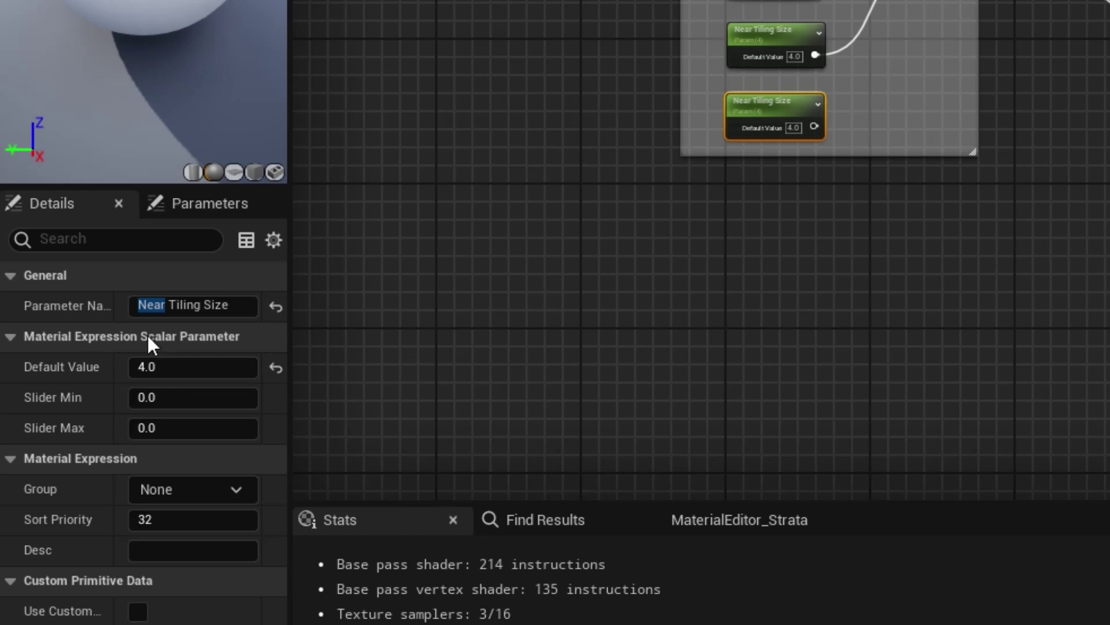
type("Far")
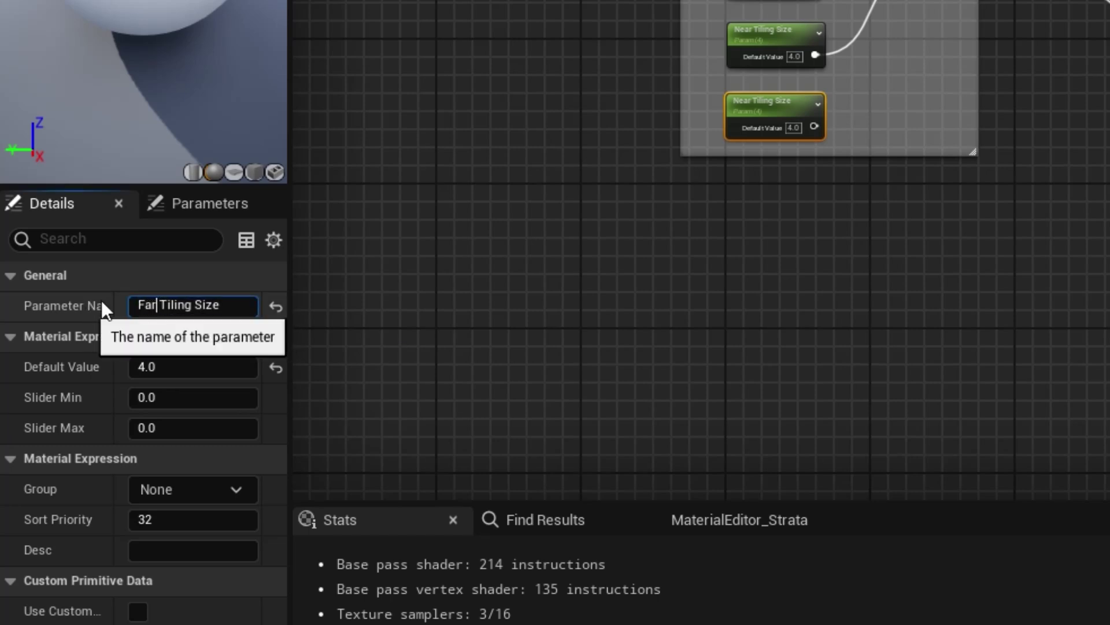
key("Return")
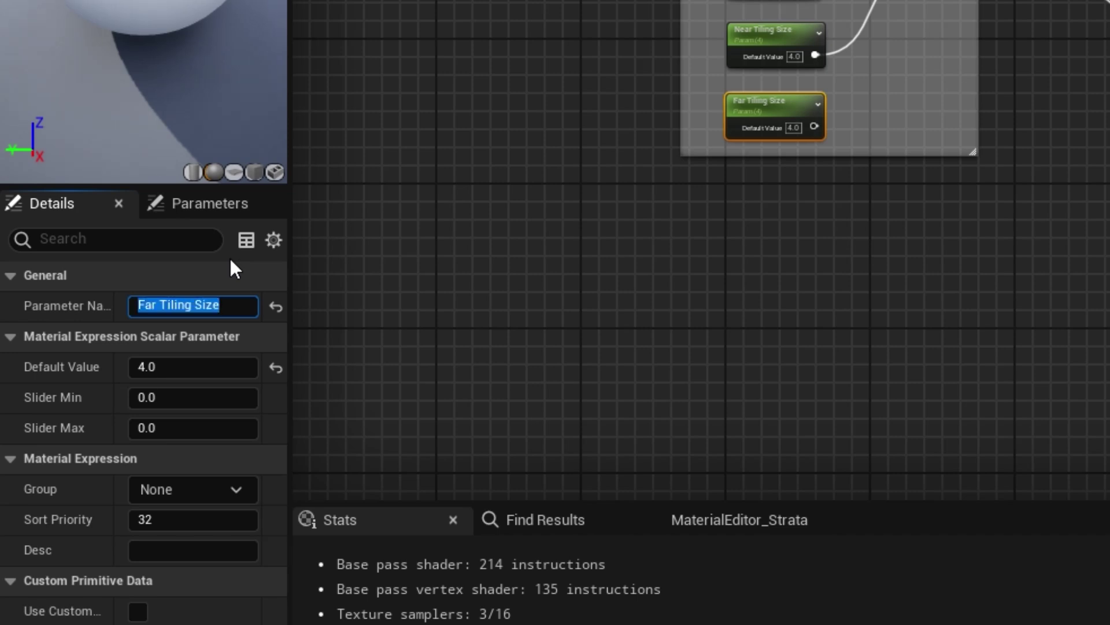
left_click(181, 367)
type("40")
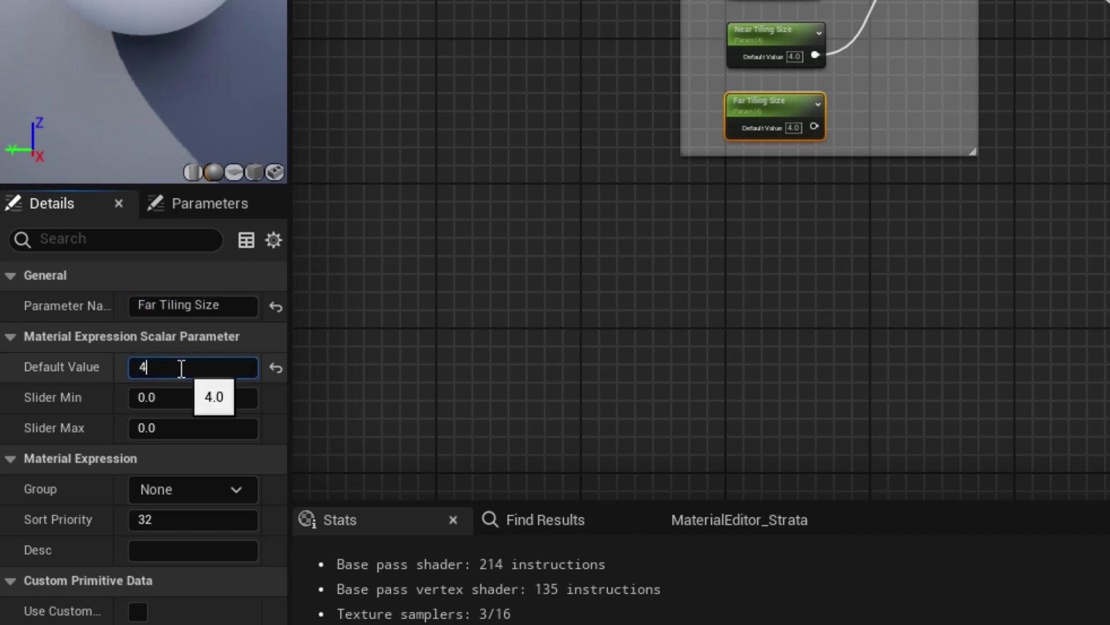
key("Return")
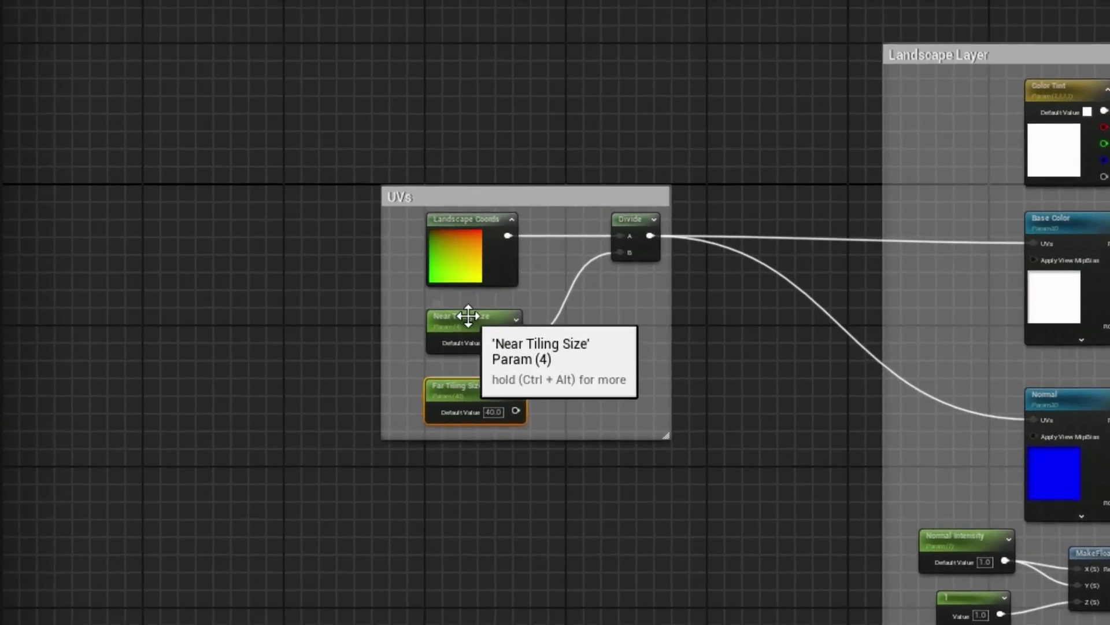
- Add a second Divide node under the first, wiring Landscape Coords to A and Far Tiling Size to B
left_click(402, 261)
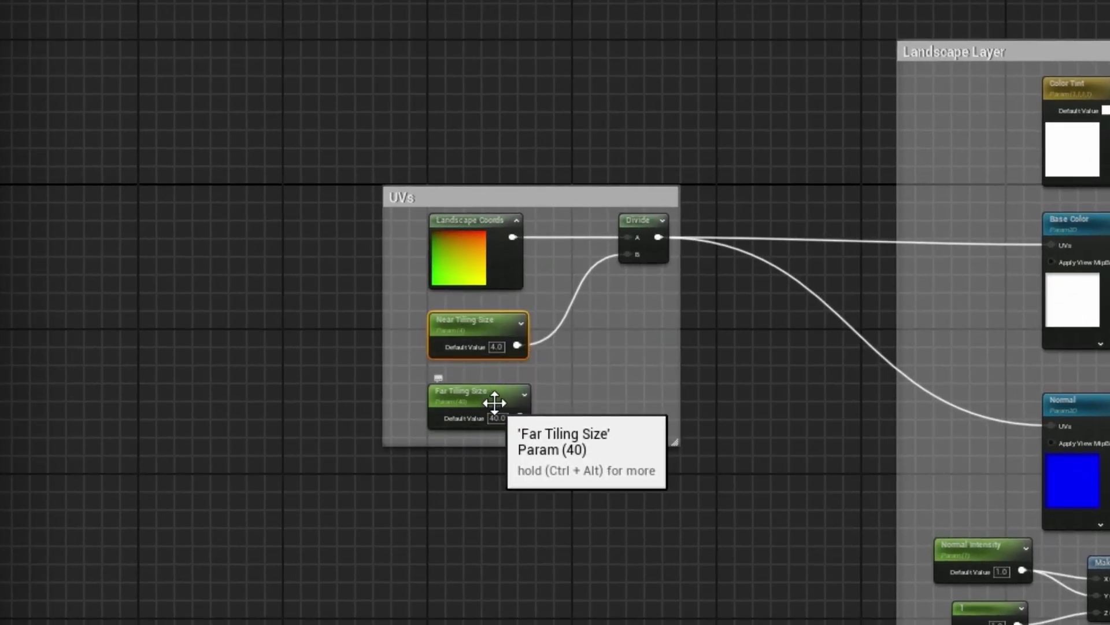
right_click_drag(582, 389, 501, 379)
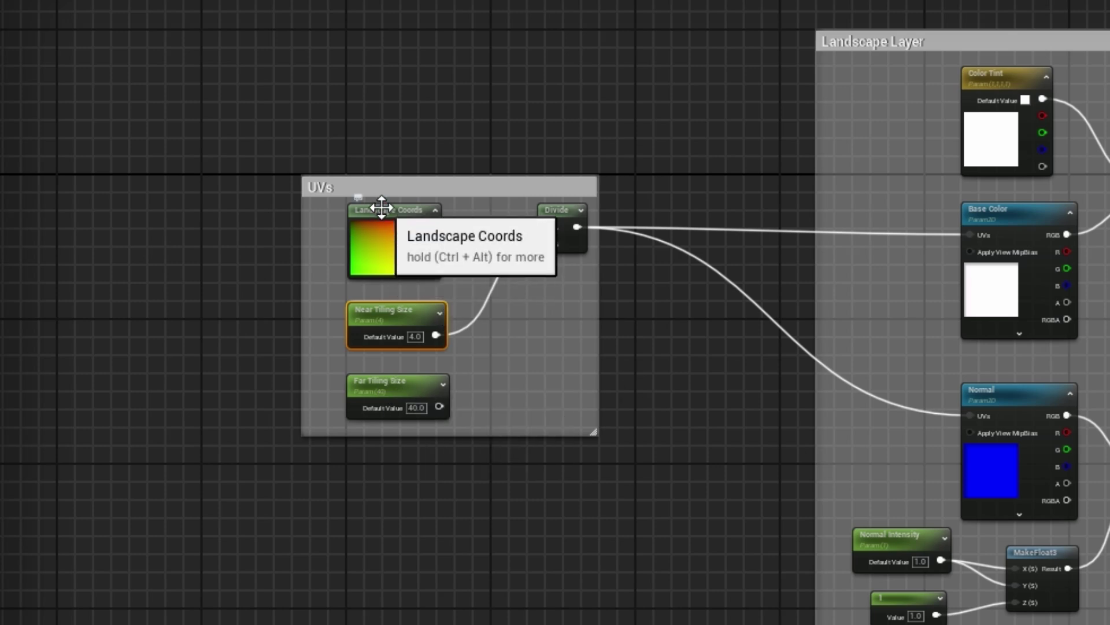
left_click(564, 217)
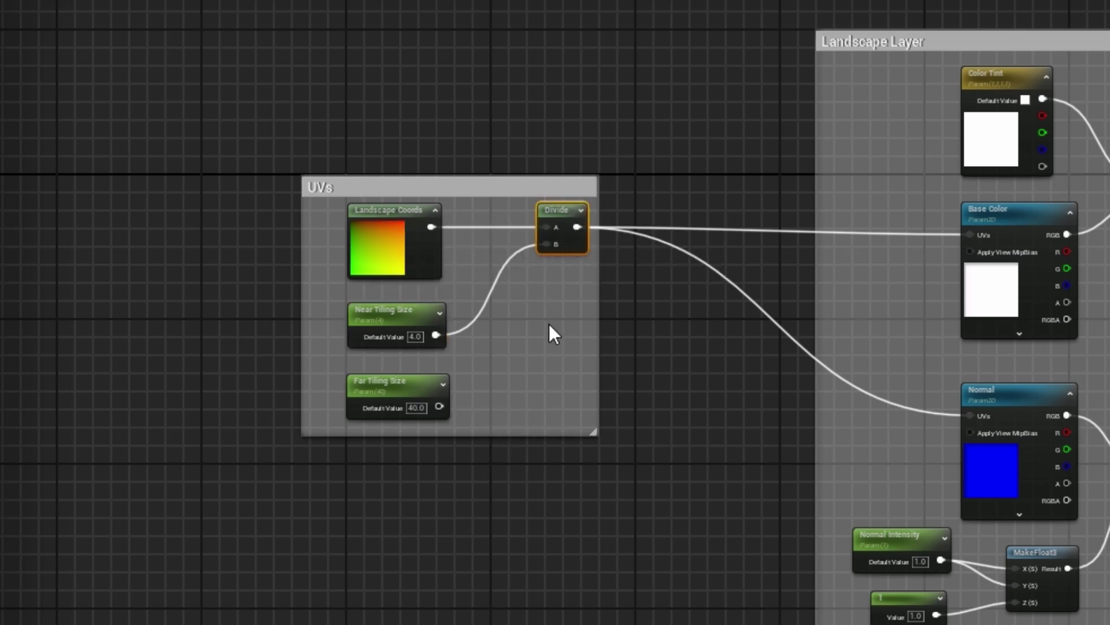
left_click(548, 321)
left_click_drag(431, 227, 551, 341)
left_click_drag(439, 407, 561, 333)
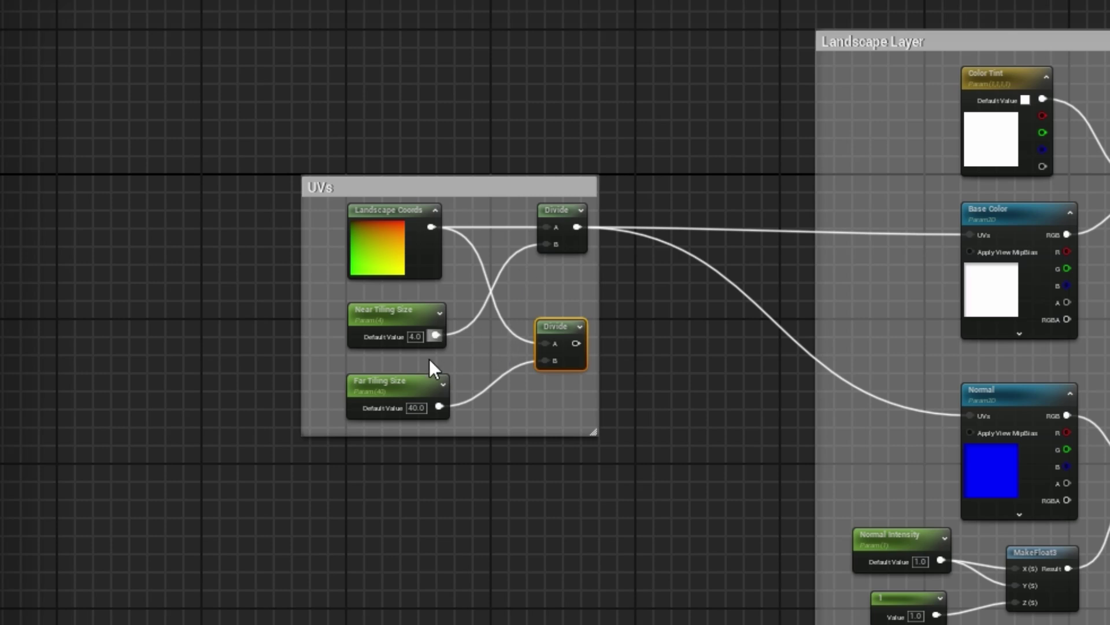
- Widen the UVs comment box and add a named reroute declaration called Near UV fed by the first Divide node
right_click_drag(560, 280, 483, 281)
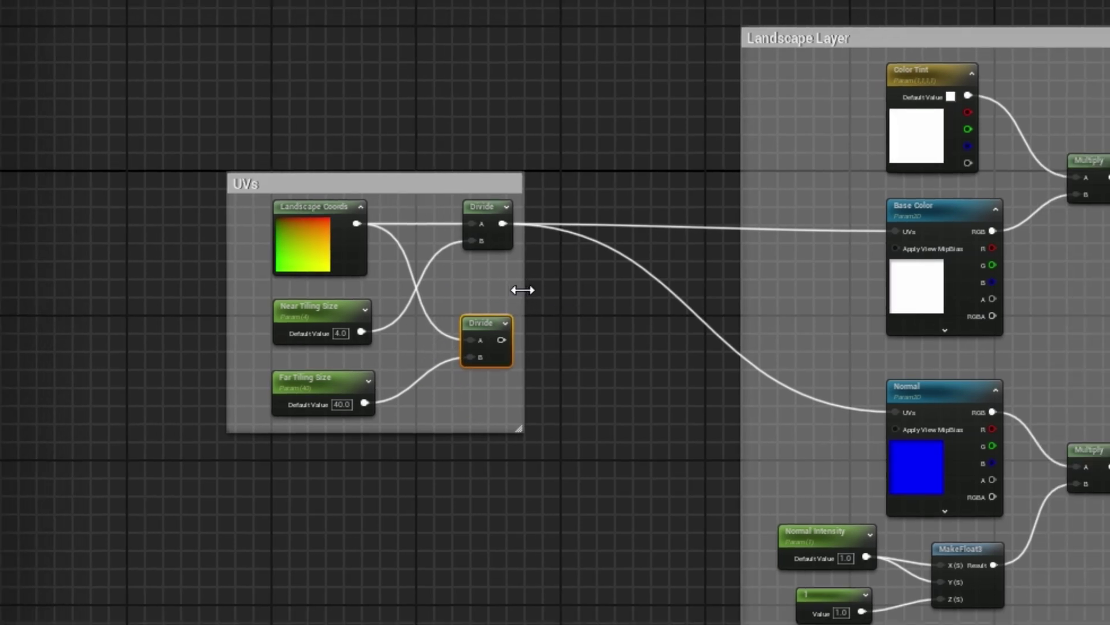
left_click_drag(522, 290, 641, 293)
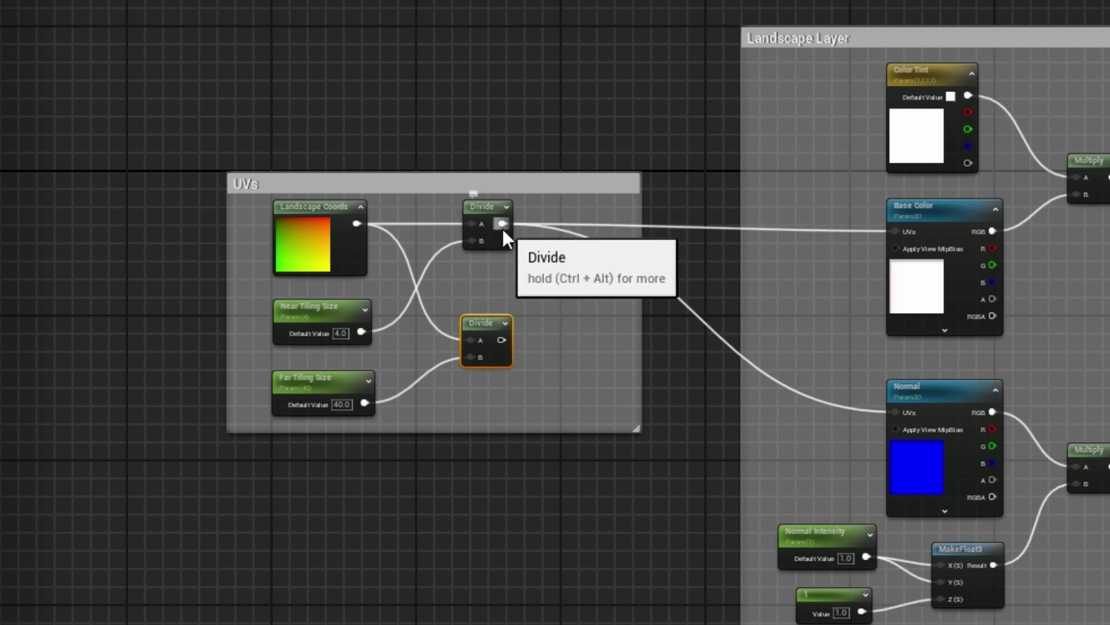
left_click_drag(500, 224, 561, 272)
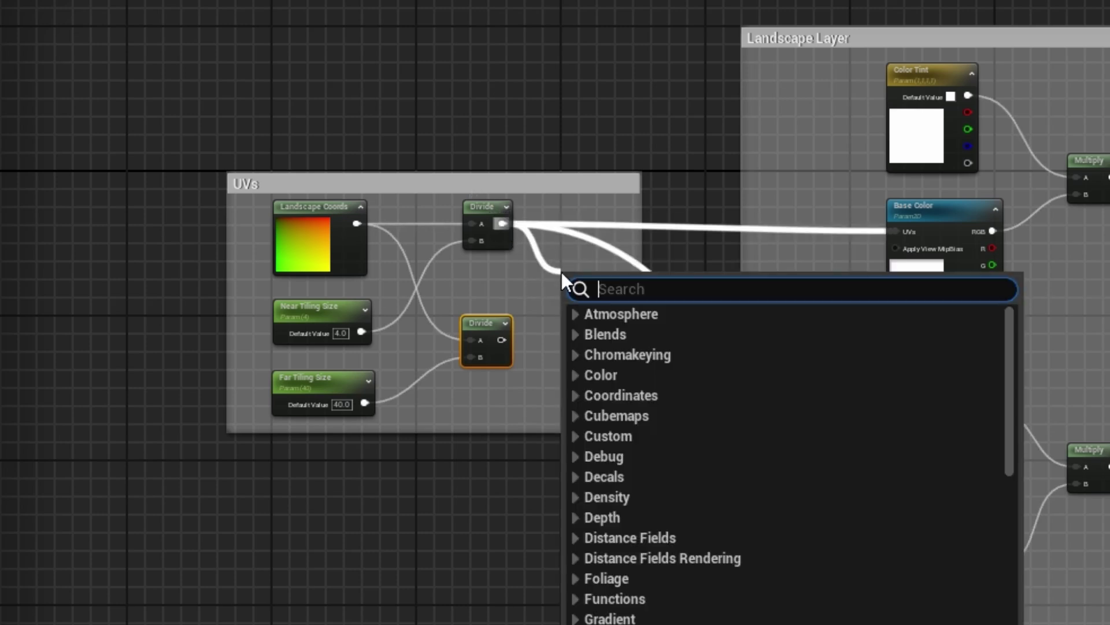
type("add")
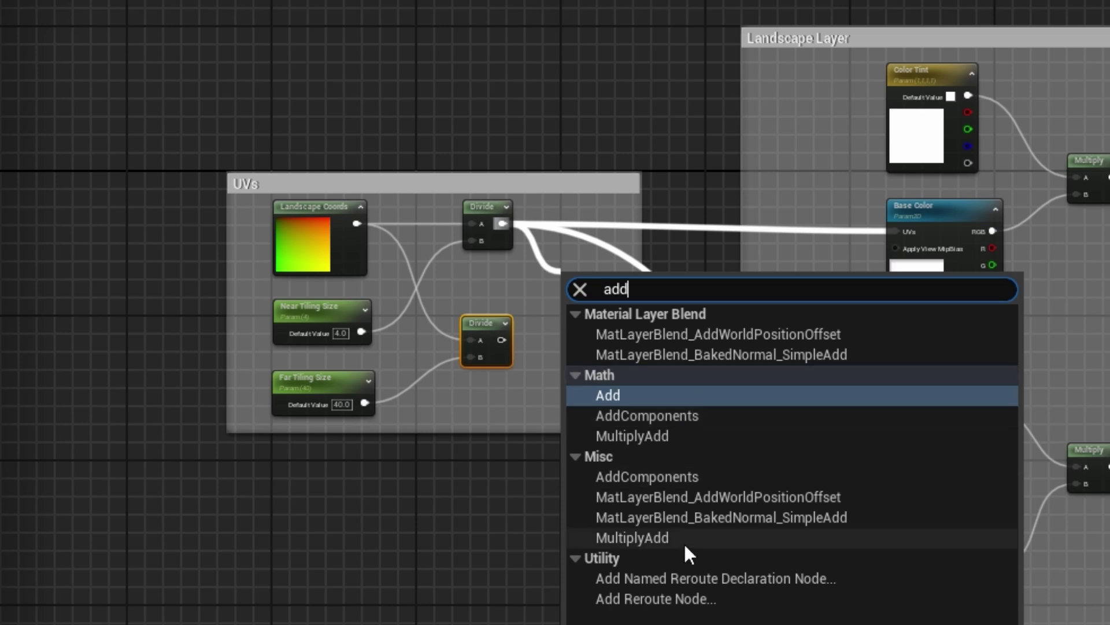
left_click(690, 574)
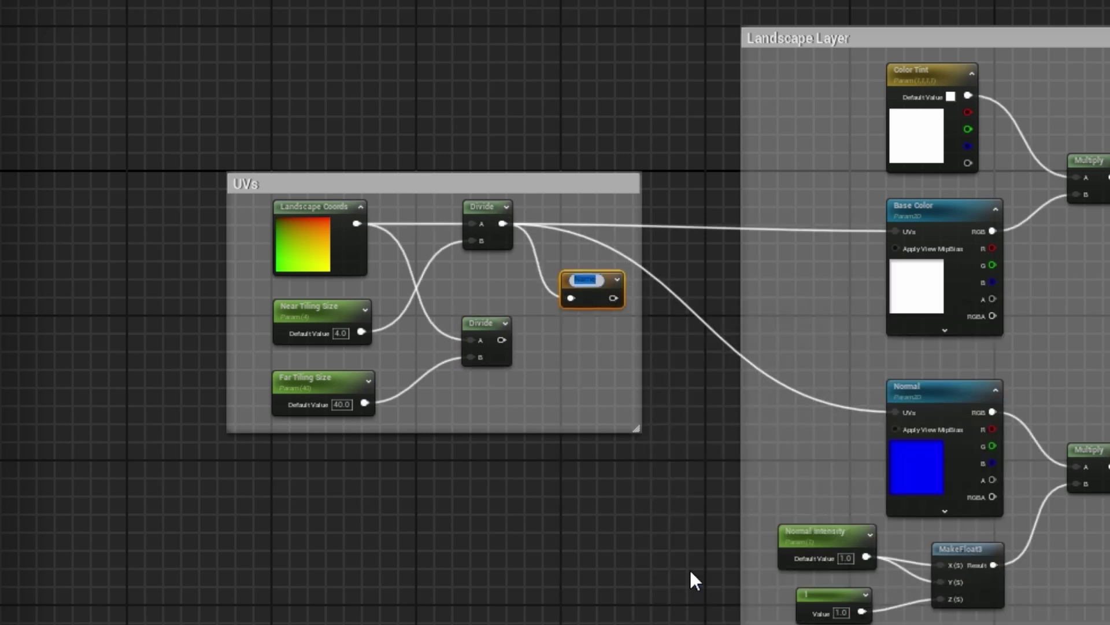
type("Near UV")
key("Return")
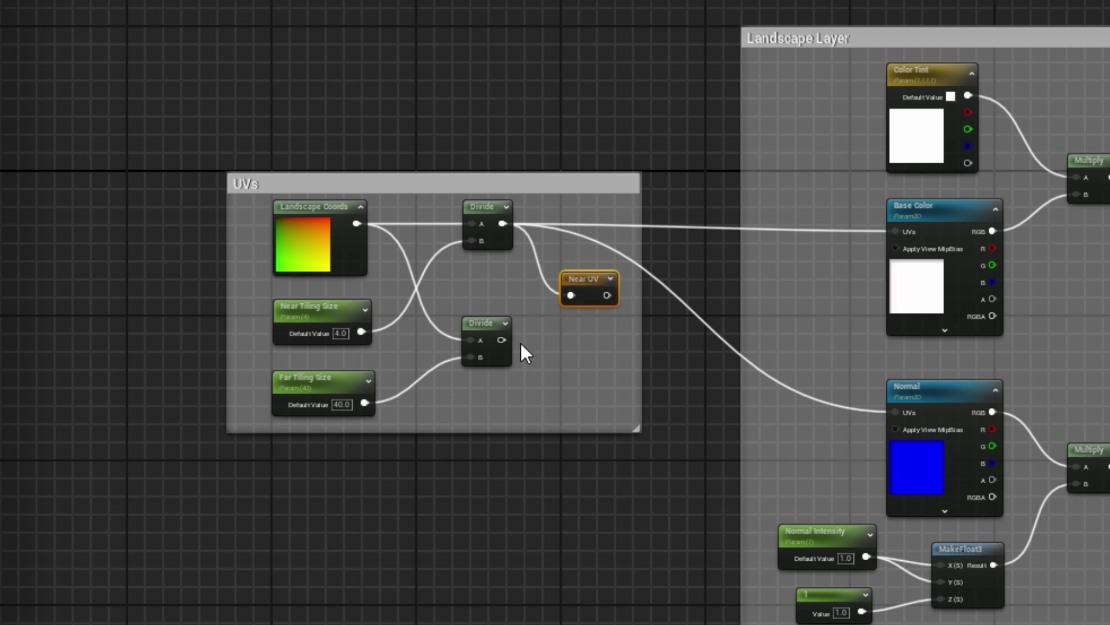
- Add a named reroute declaration called Far UV fed by the second Divide node
left_click_drag(501, 340, 553, 367)
type("add")
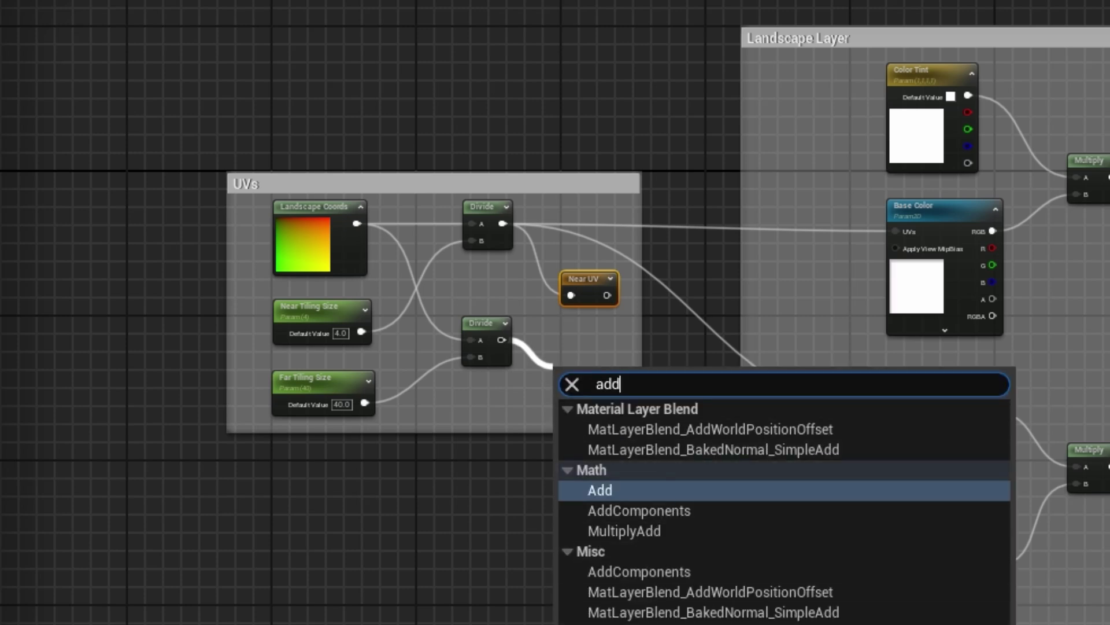
left_click(817, 489)
type("F")
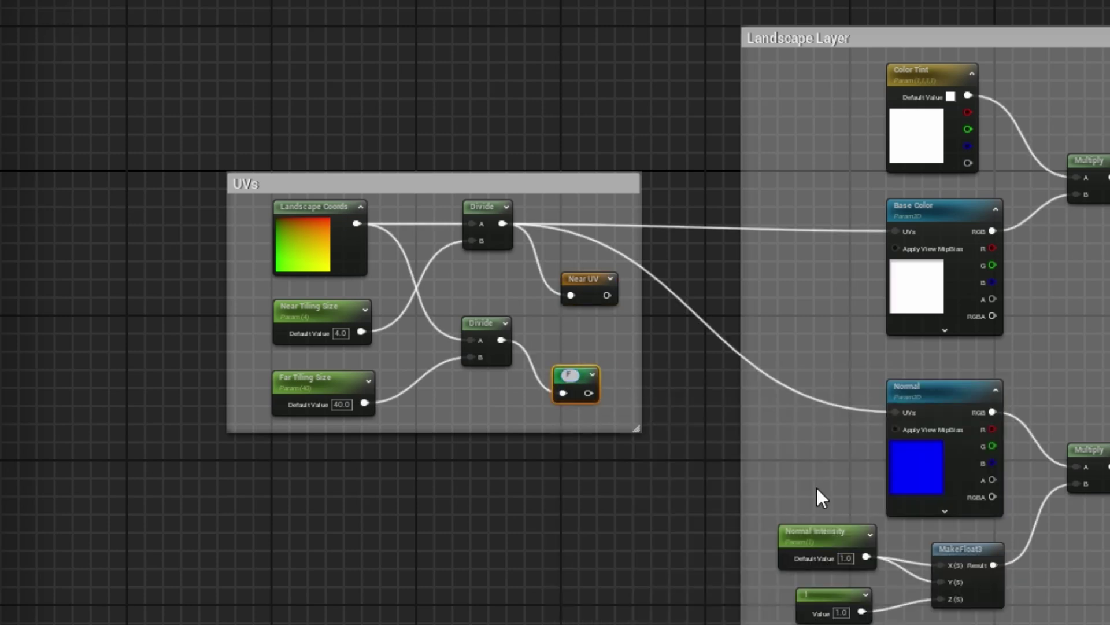
type("ar UV")
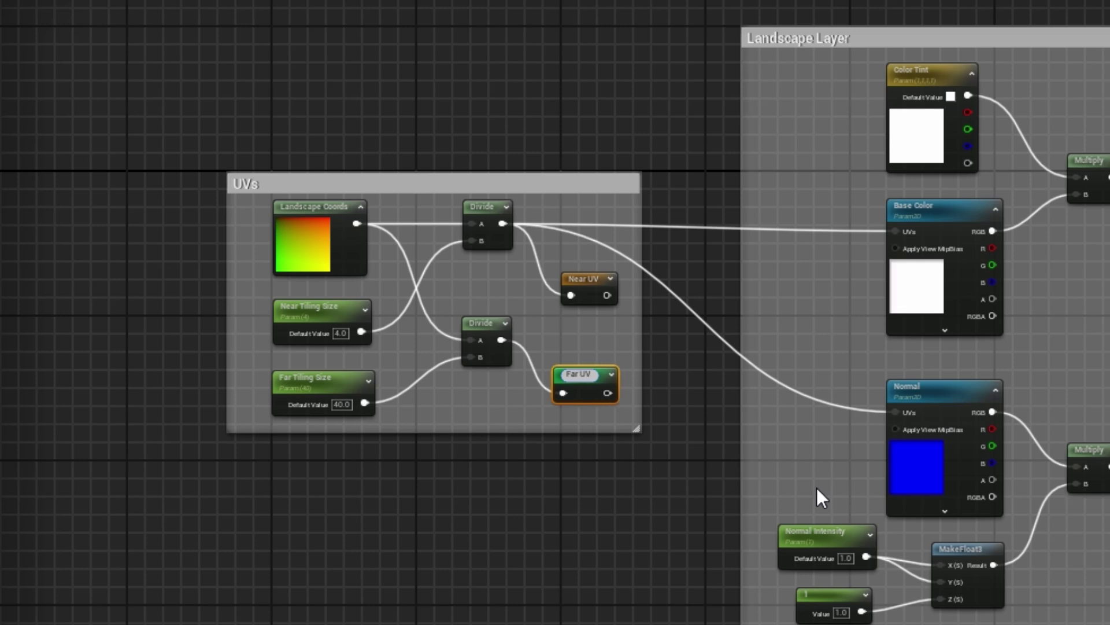
key("Return")
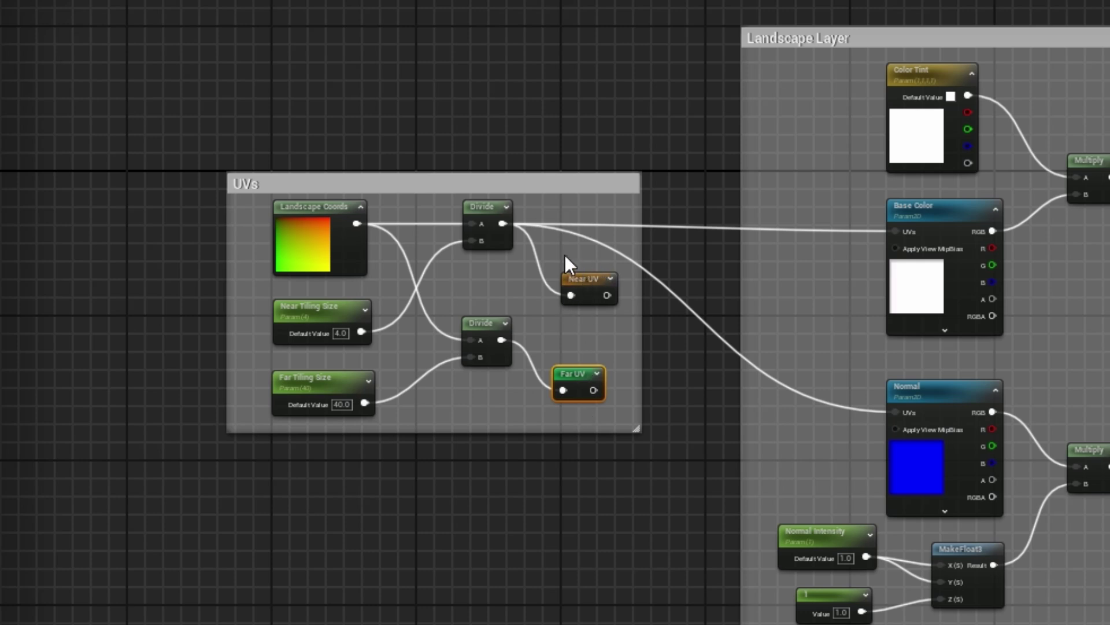
- Set the node color of both the Near UV and Far UV reroutes to magenta
left_click_drag(567, 255, 598, 376)
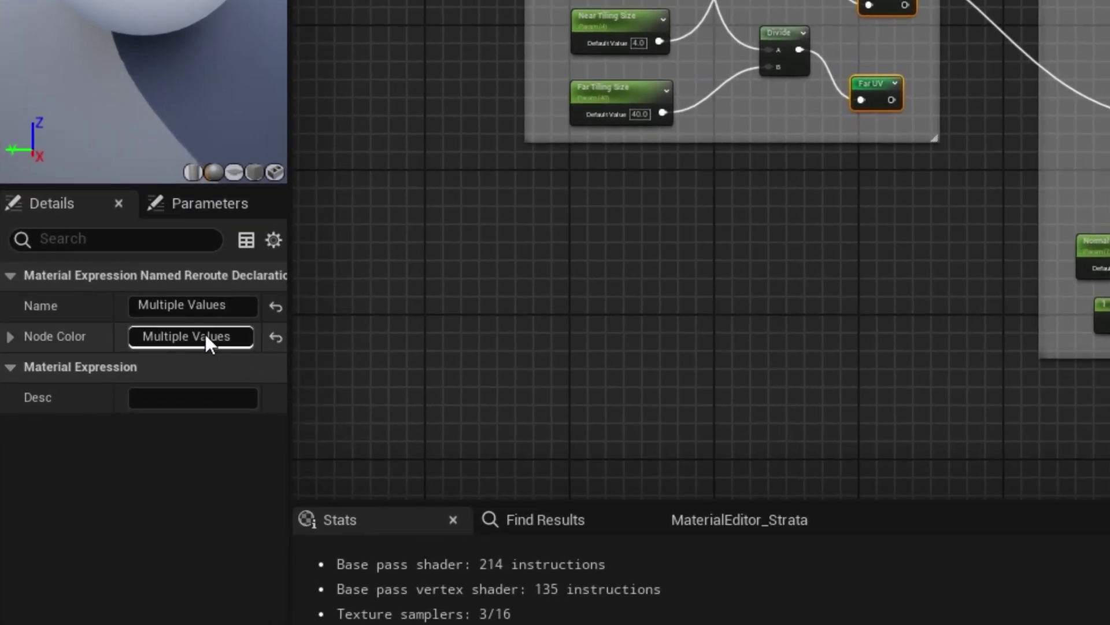
left_click(206, 336)
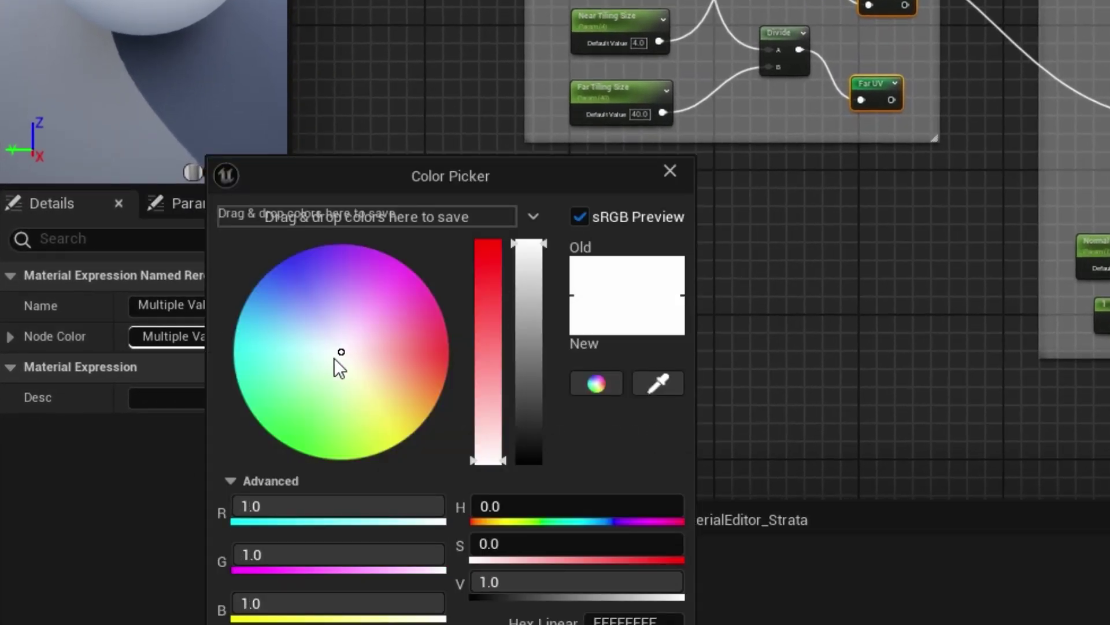
left_click_drag(337, 348, 388, 254)
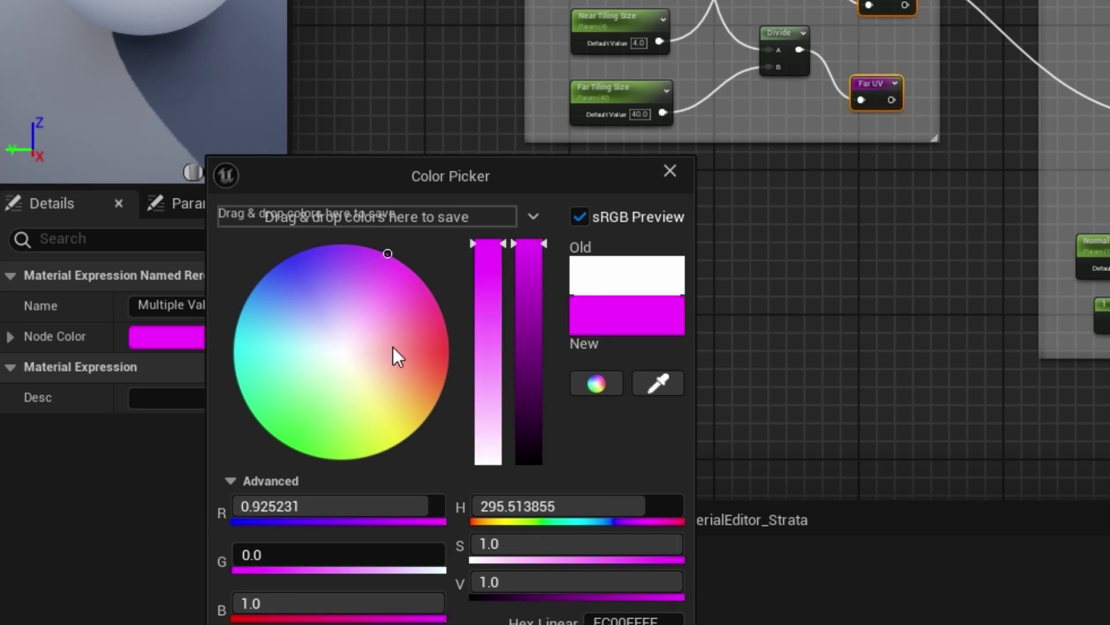
left_click_drag(637, 315, 407, 220)
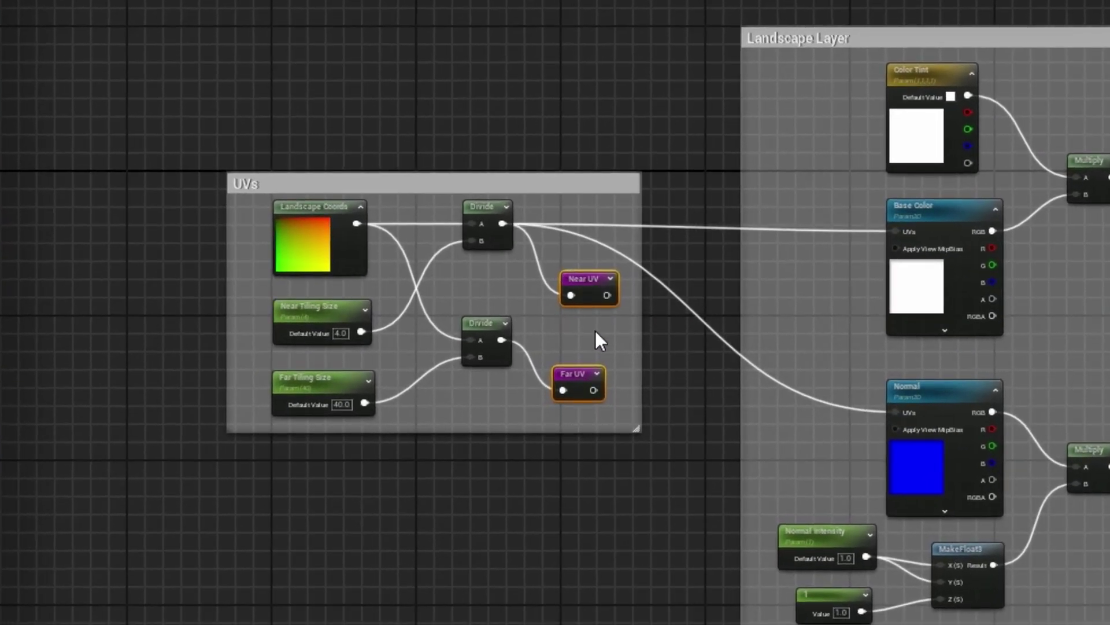
- Disconnect the first Divide node from the UVs inputs of the Base Color and Normal texture samples
right_click_drag(575, 346, 449, 407)
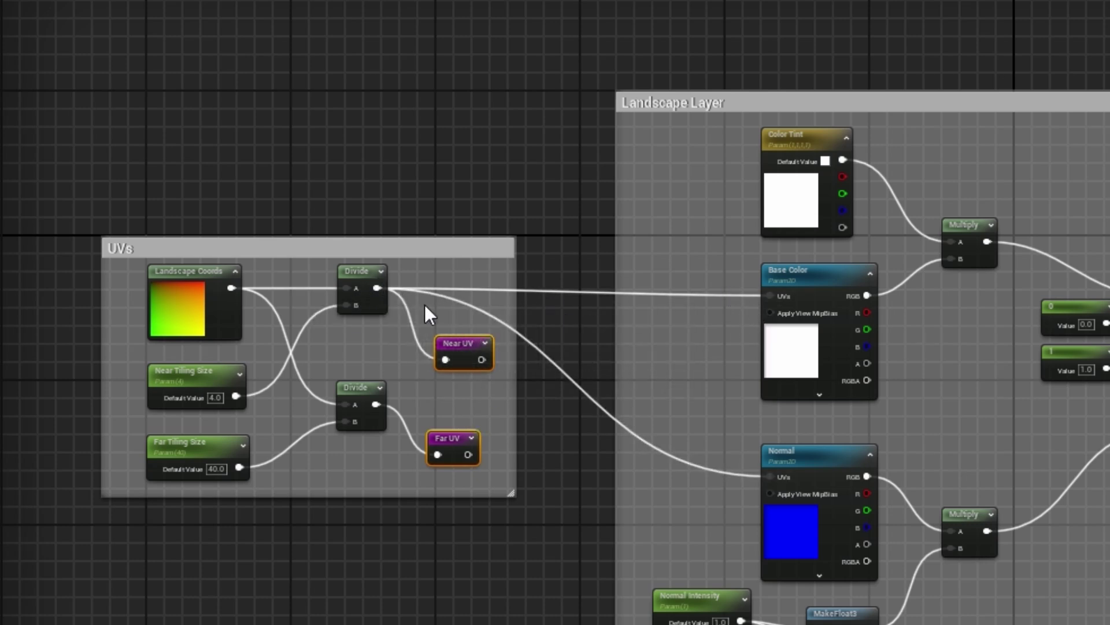
left_click(770, 296, "alt")
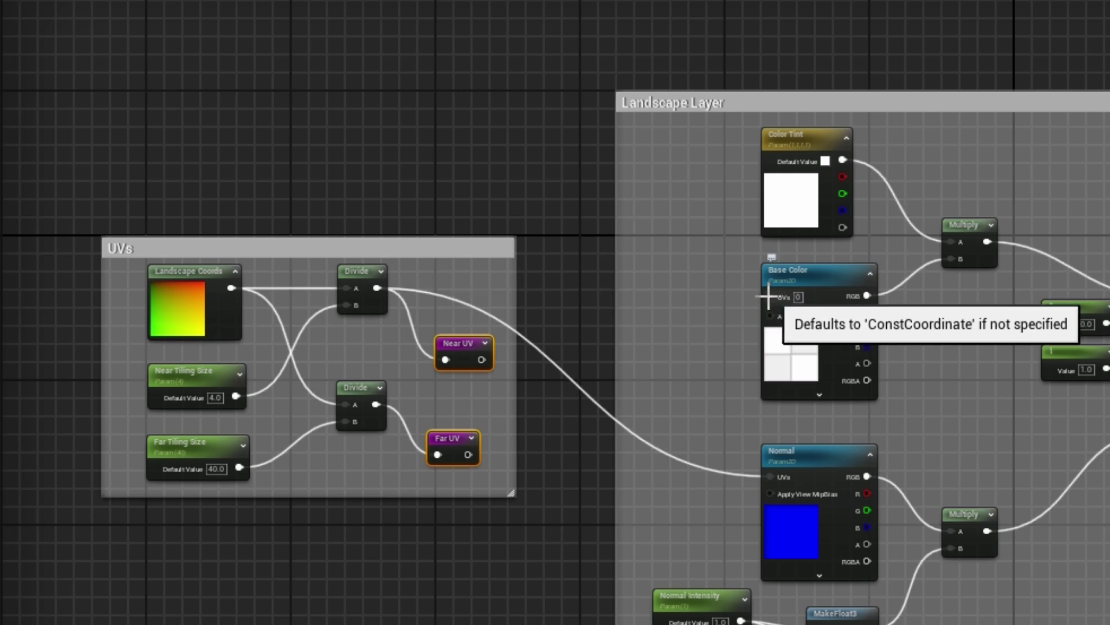
left_click(770, 476, "alt")
- Move the Near UV and Far UV declarations level with their Divide nodes and straighten their connections
left_click_drag(478, 357, 469, 283)
left_click(434, 377)
left_click_drag(435, 377, 442, 399)
left_click_drag(414, 283, 463, 403)
key("q")
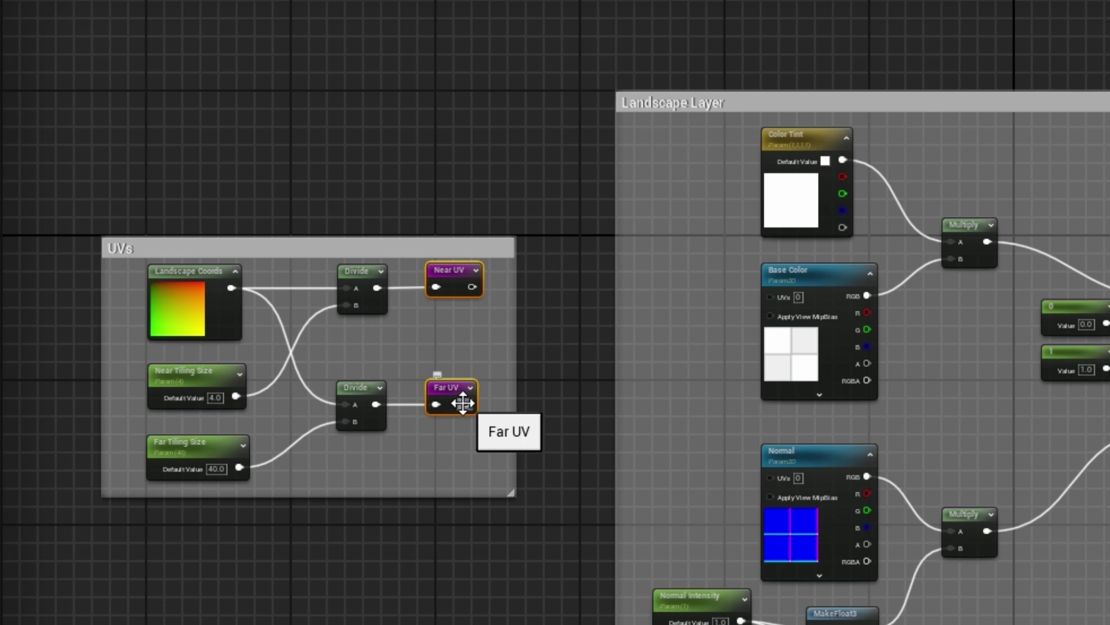
- Add a Near UV reroute usage beside the Base Color texture sample and wire it to its UVs input
right_click_drag(560, 350, 405, 389)
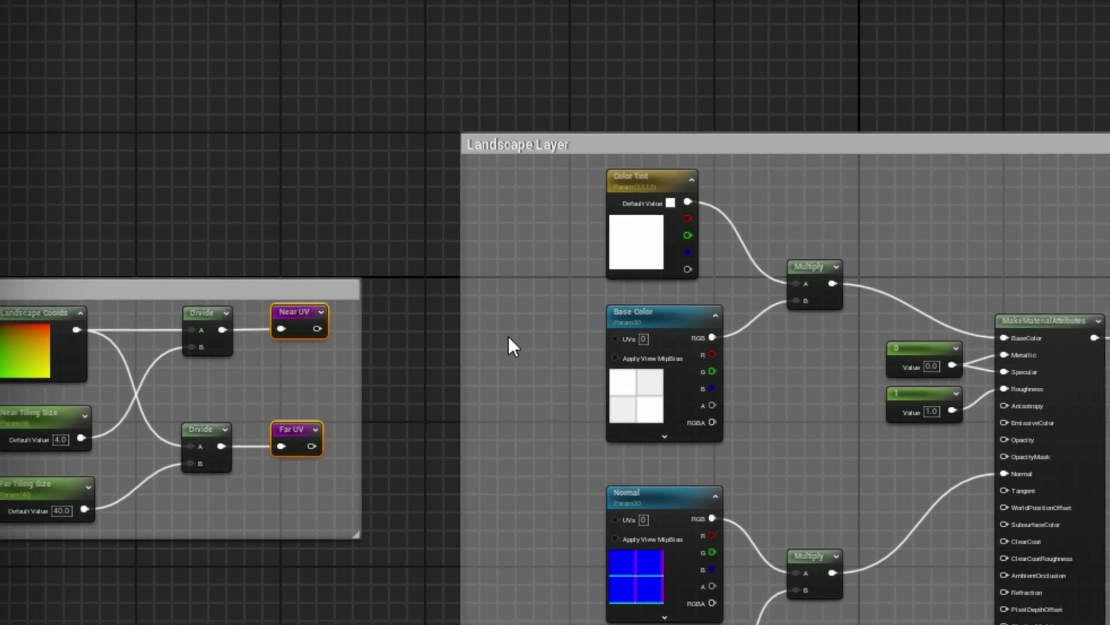
right_click(508, 340)
type("n")
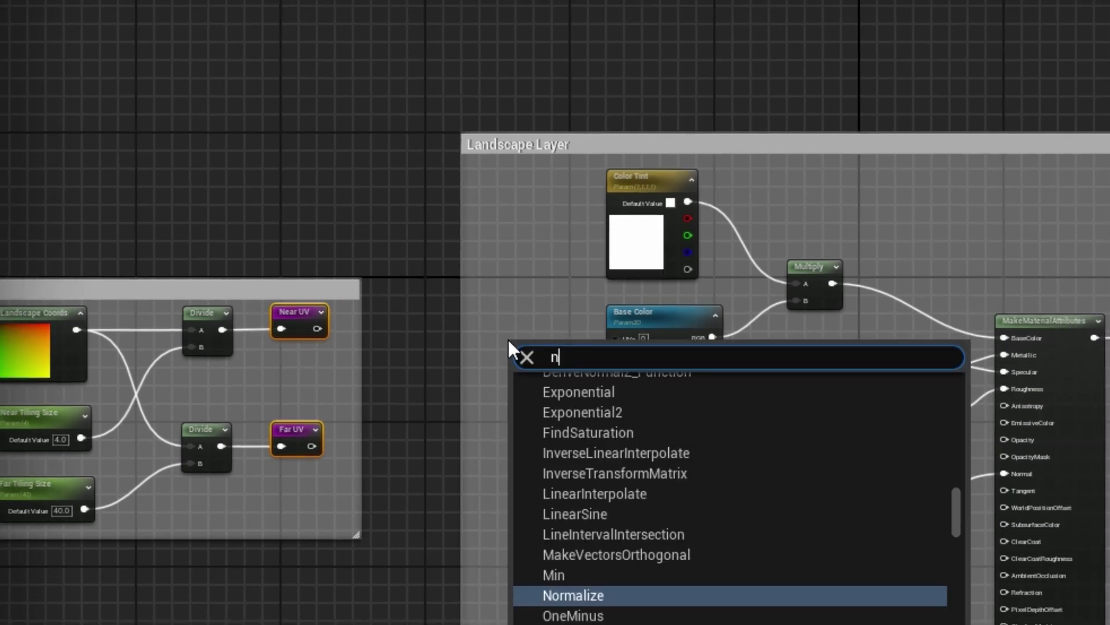
type("ear uv")
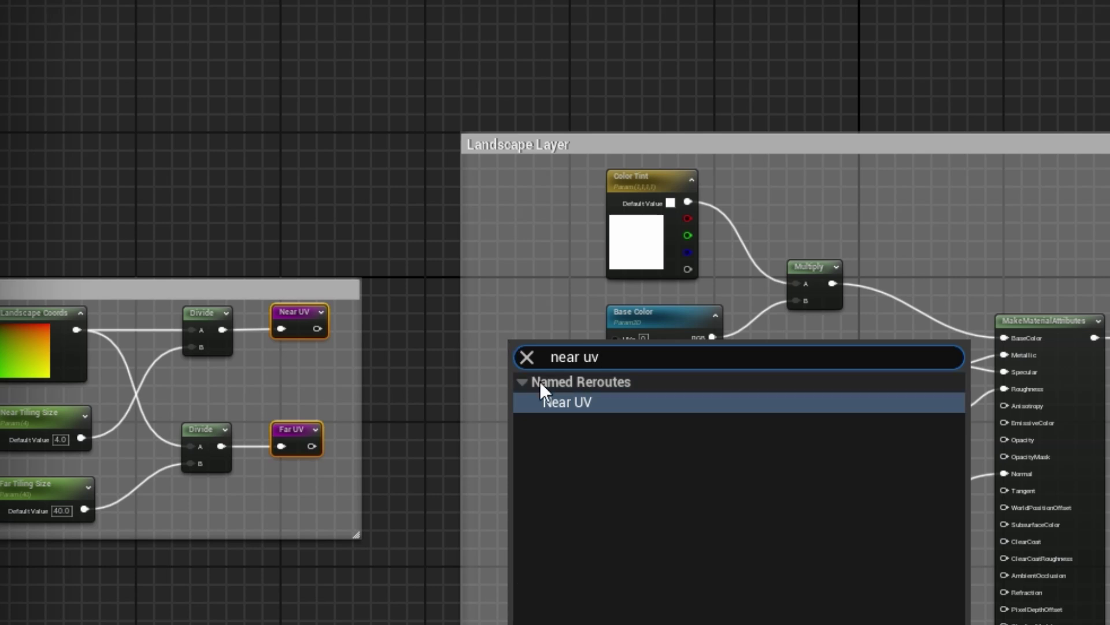
left_click(561, 401)
left_click_drag(543, 348, 546, 321)
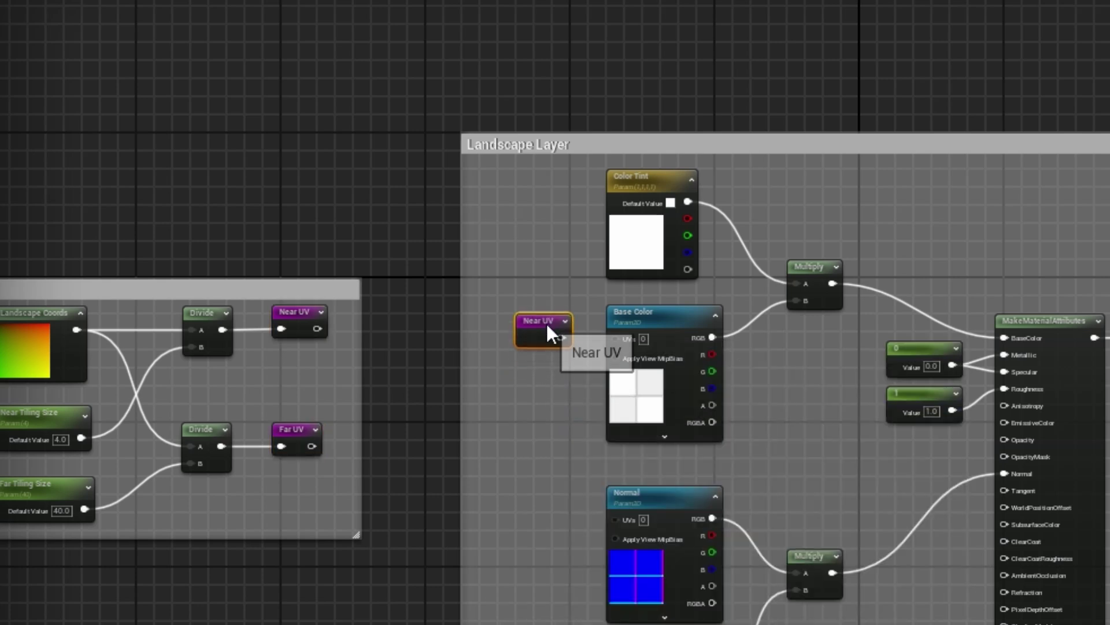
left_click_drag(588, 337, 616, 338)
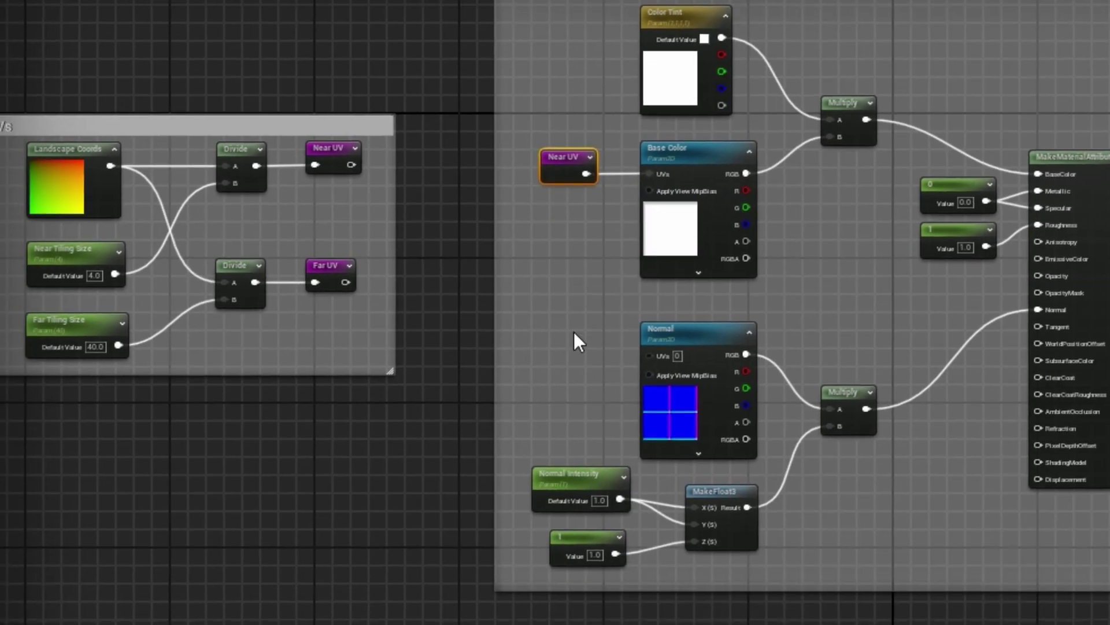
- Add another Near UV reroute usage beside the Normal texture sample and wire it to its UVs input
right_click(563, 362)
type("near")
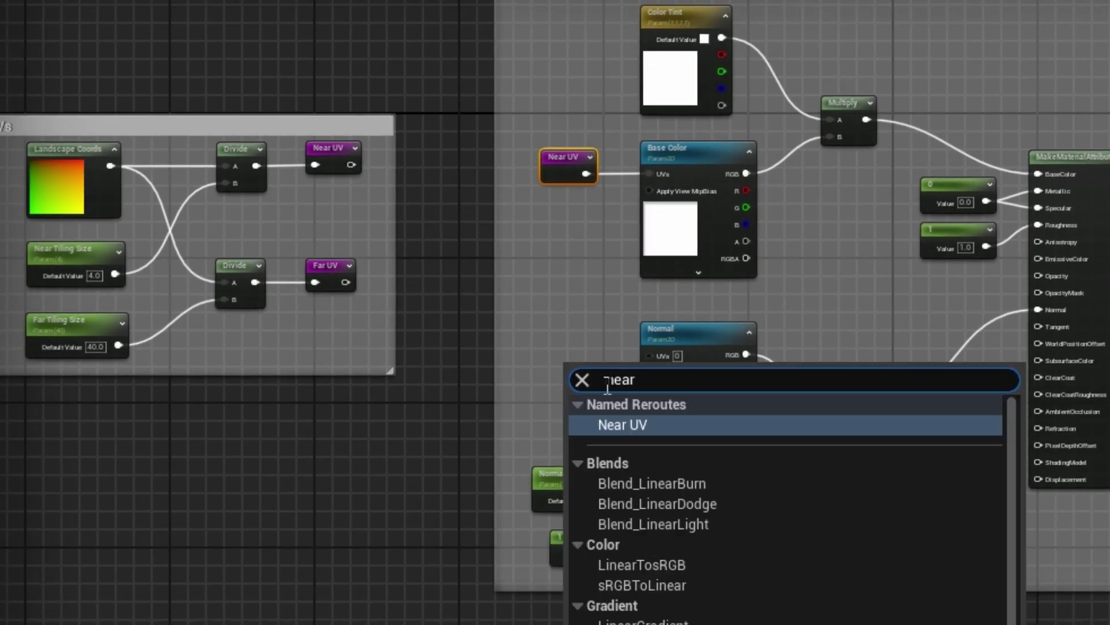
left_click(622, 424)
left_click_drag(585, 367, 648, 353)
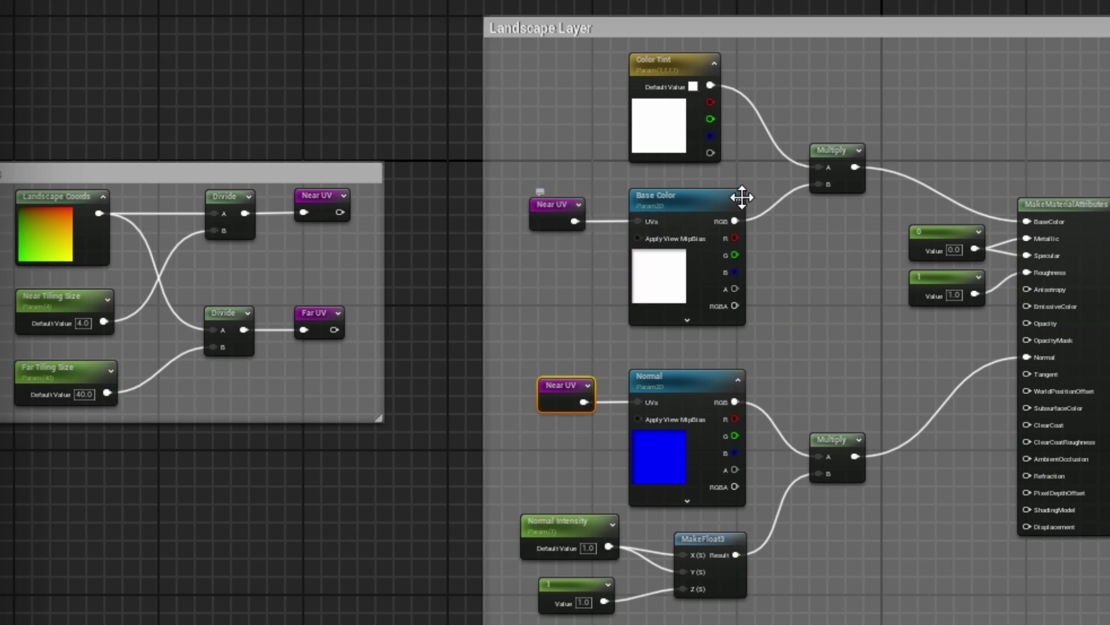
- Move the UVs comment box with its nodes further left, away from the Landscape Layer comment
right_click_drag(316, 274, 414, 254)
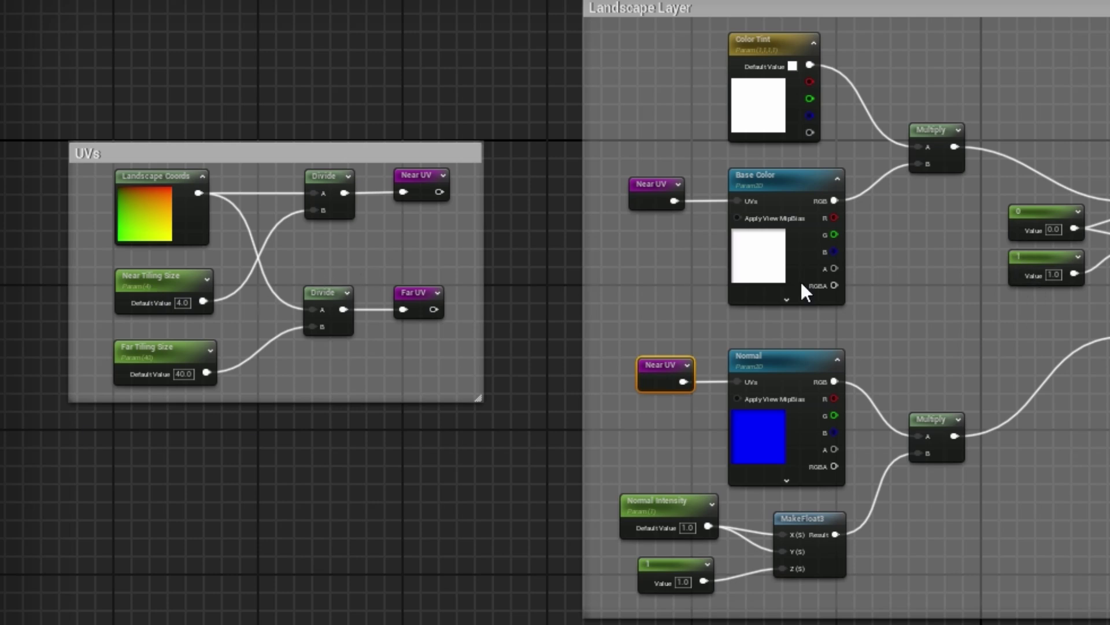
right_click_drag(565, 307, 779, 311)
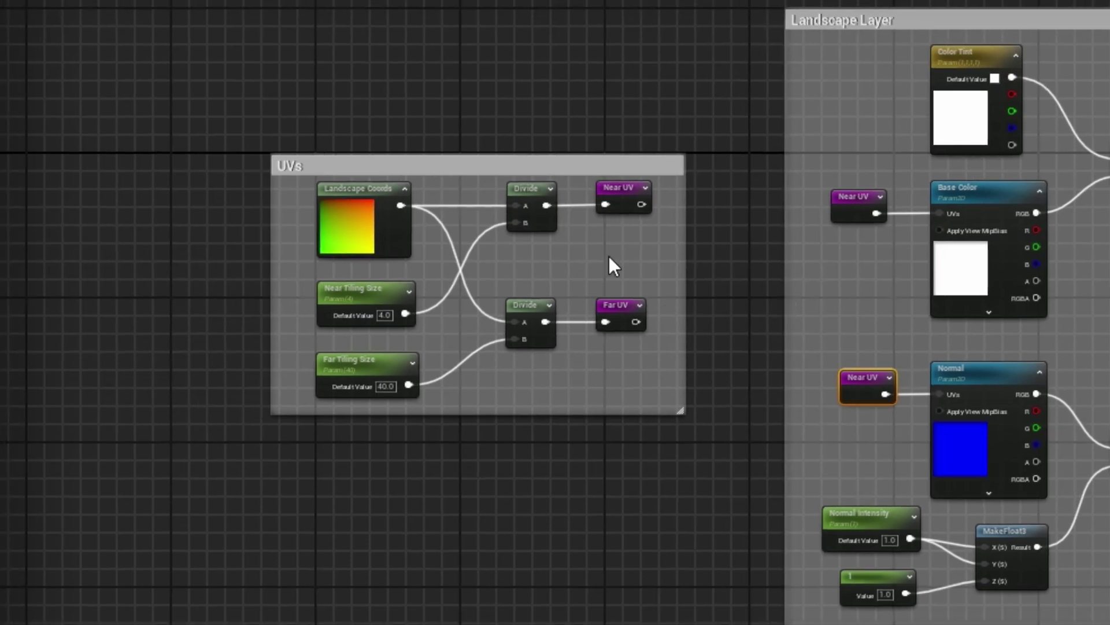
left_click(501, 168)
left_click_drag(501, 166, 317, 168)
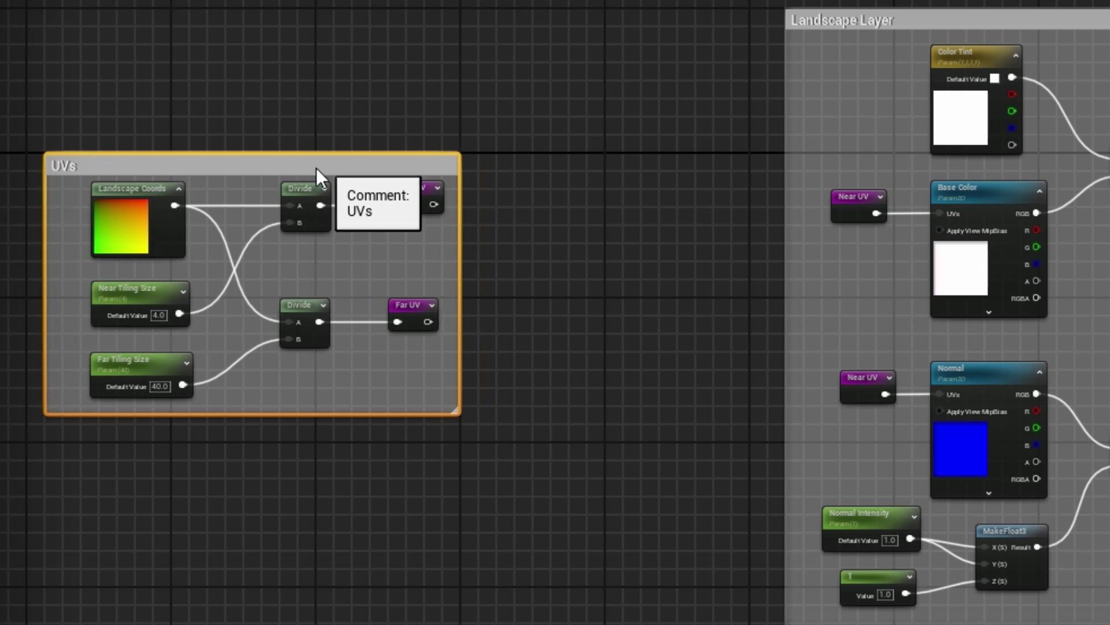
- Extend the Landscape Layer comment leftward and shift the Base Color and Normal samples with their Near UV reroutes into the new space
right_click_drag(528, 239, 218, 416)
right_click_drag(408, 451, 503, 373)
left_click_drag(548, 393, 403, 407)
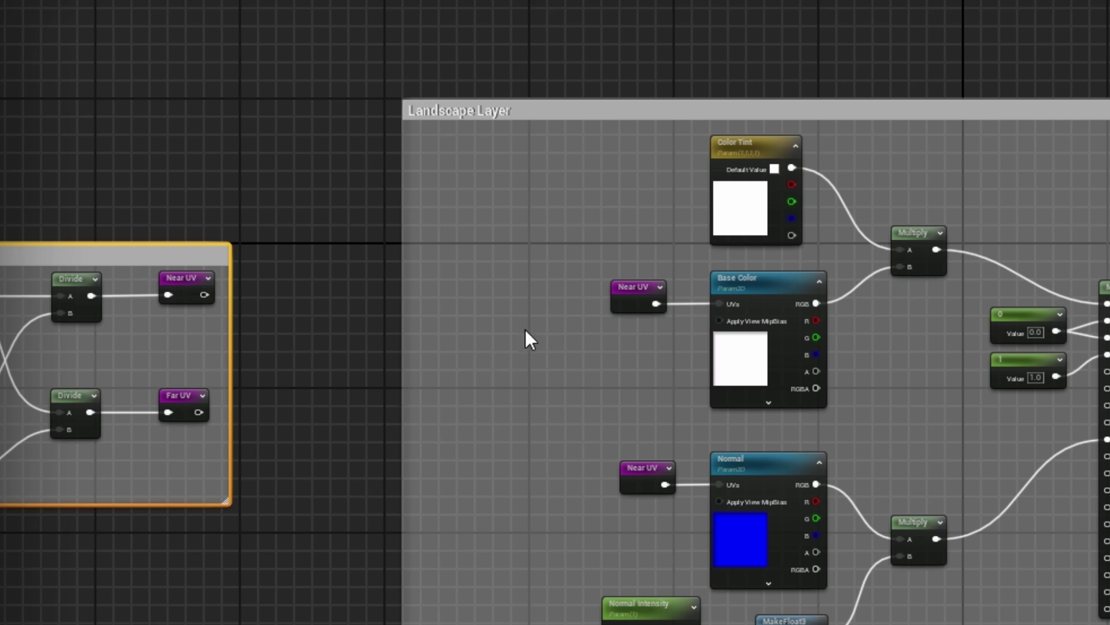
left_click_drag(561, 269, 809, 515)
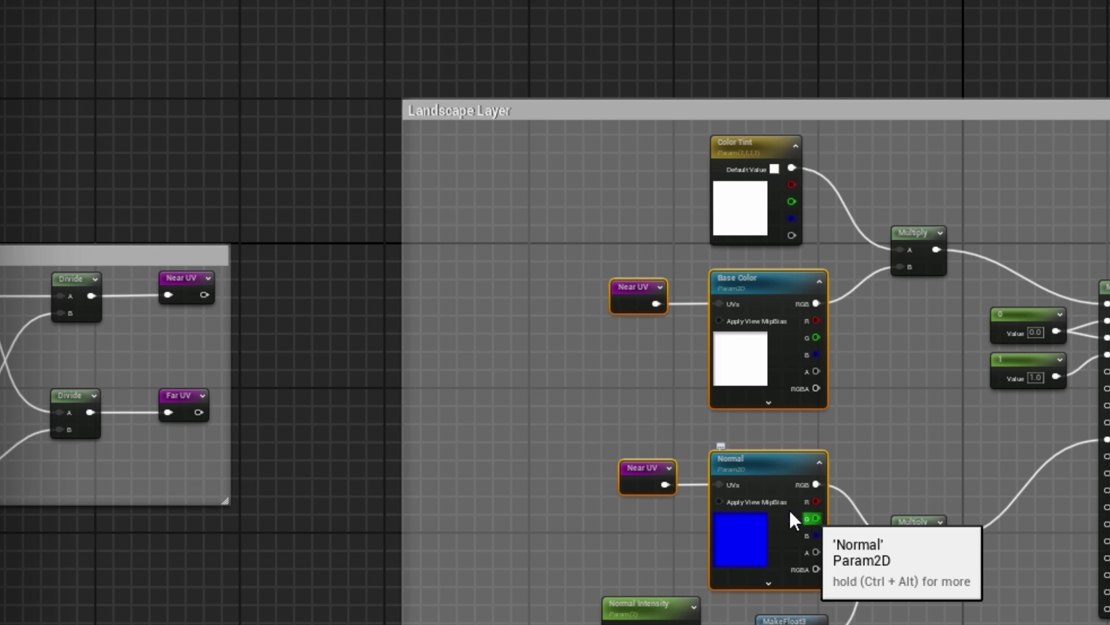
left_click_drag(771, 279, 586, 256)
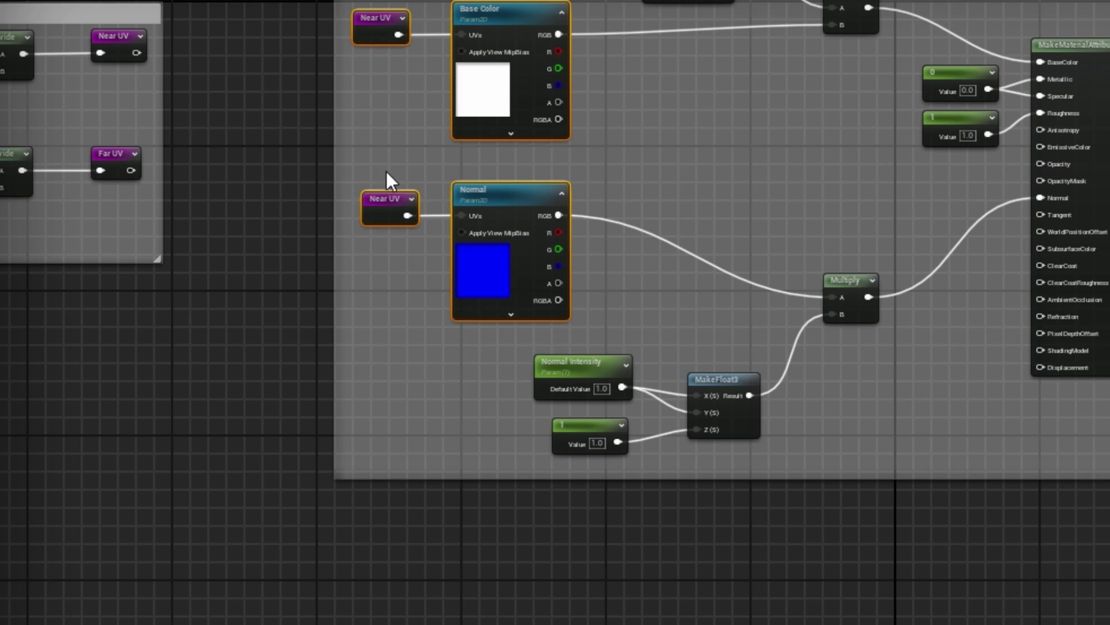
- Move the whole Normal node chain down to leave a gap under Base Color, and extend the Landscape Layer comment down around it
left_click_drag(349, 175, 983, 486)
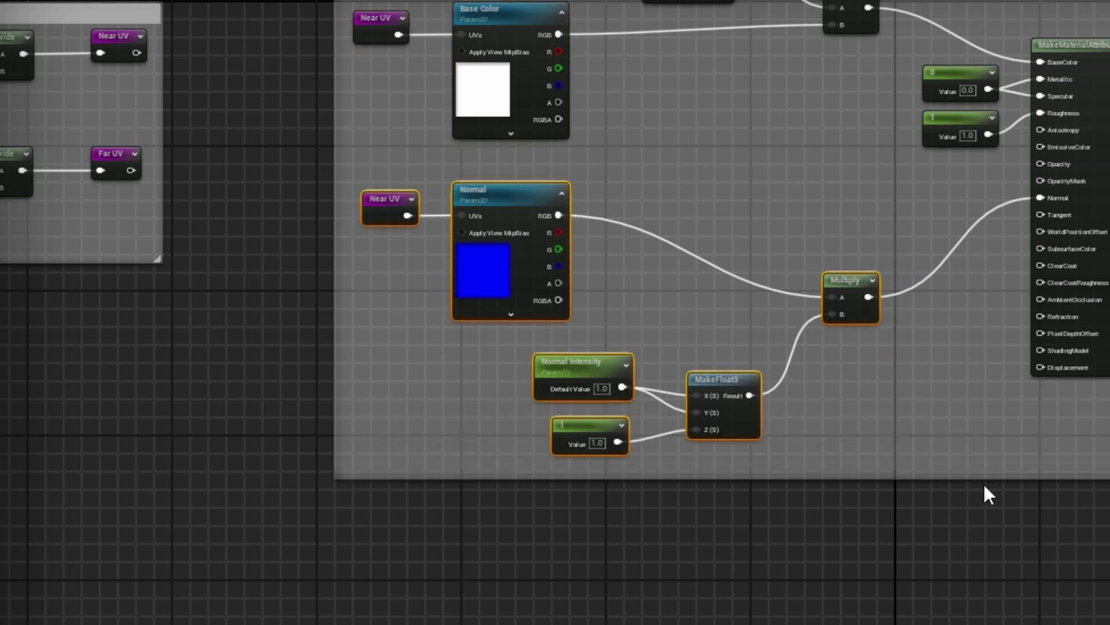
key("Down")
key("Down")
key("Down")
key("Down")
key("Down")
key("Down")
key("Down")
key("Down")
key("Down")
key("Down")
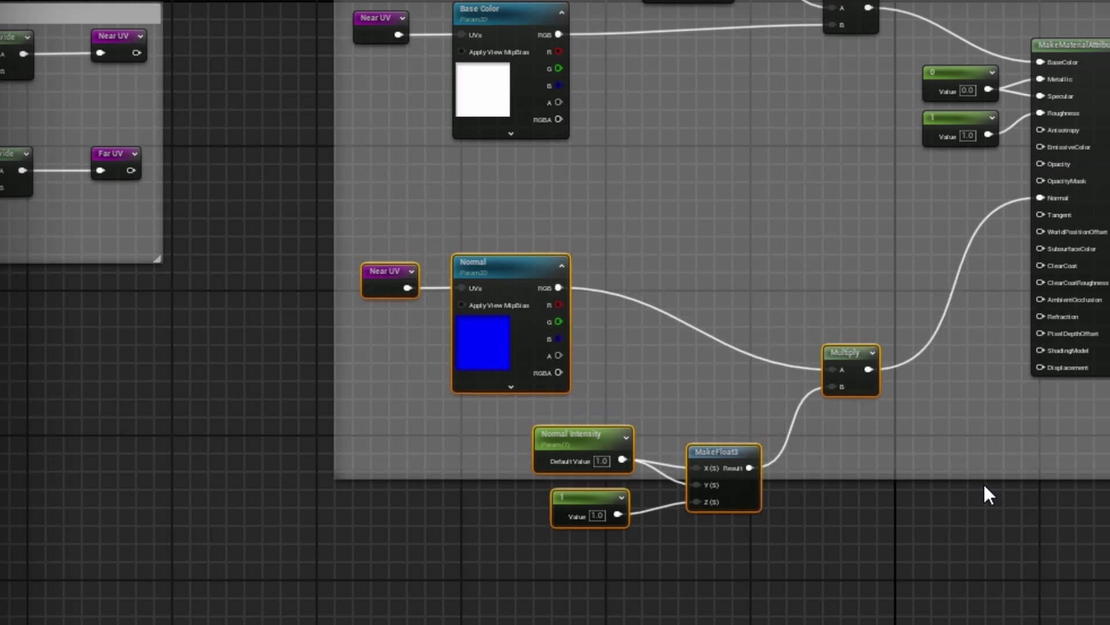
key("Down")
key("Down")
key("Down")
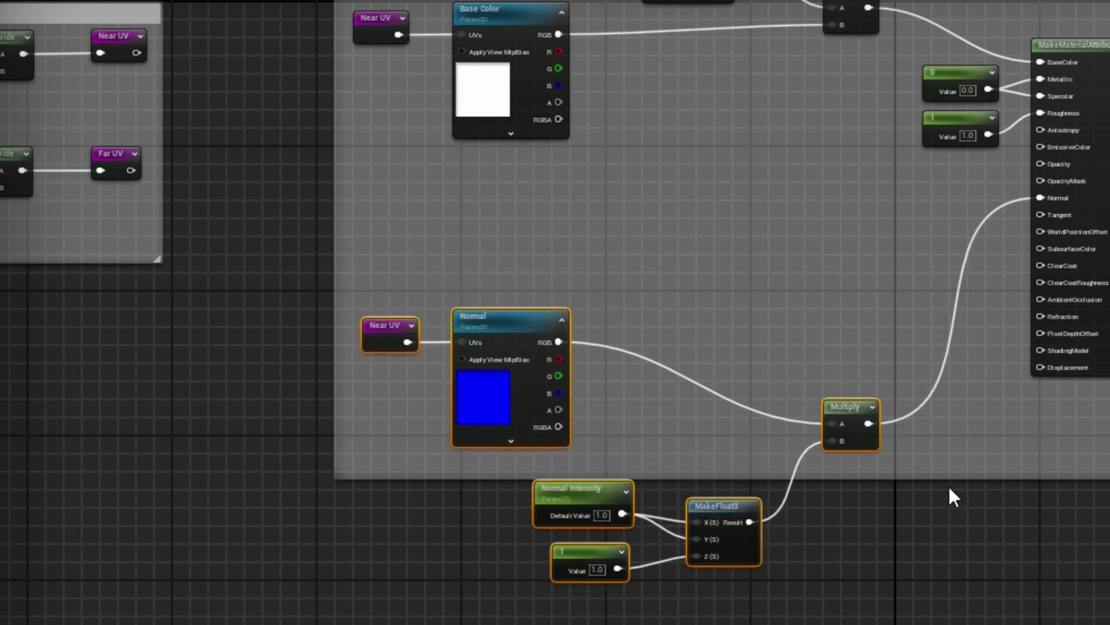
left_click_drag(952, 479, 959, 610)
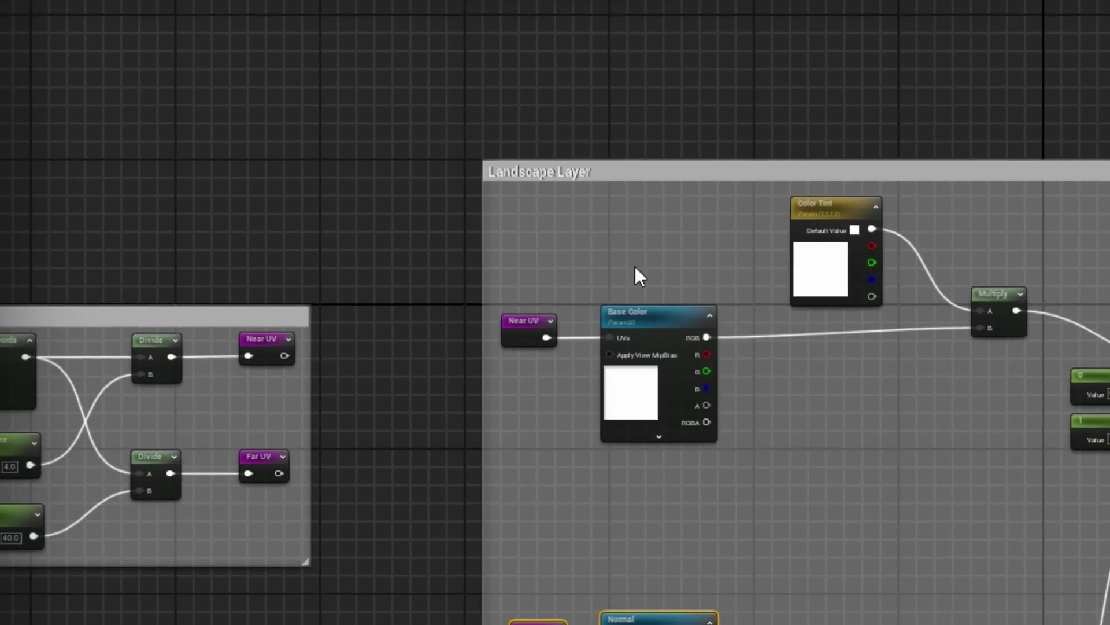
- Duplicate the Base Color texture sample and place the copy directly beneath the original, above Normal
left_click(644, 315)
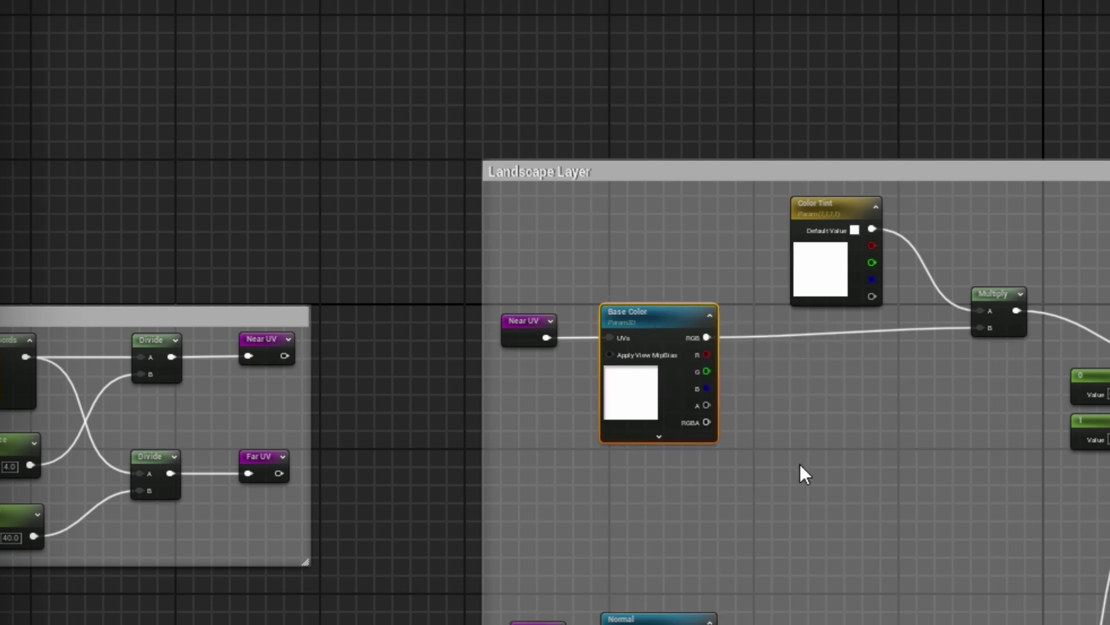
key("ctrl+w")
left_click_drag(865, 478, 667, 467)
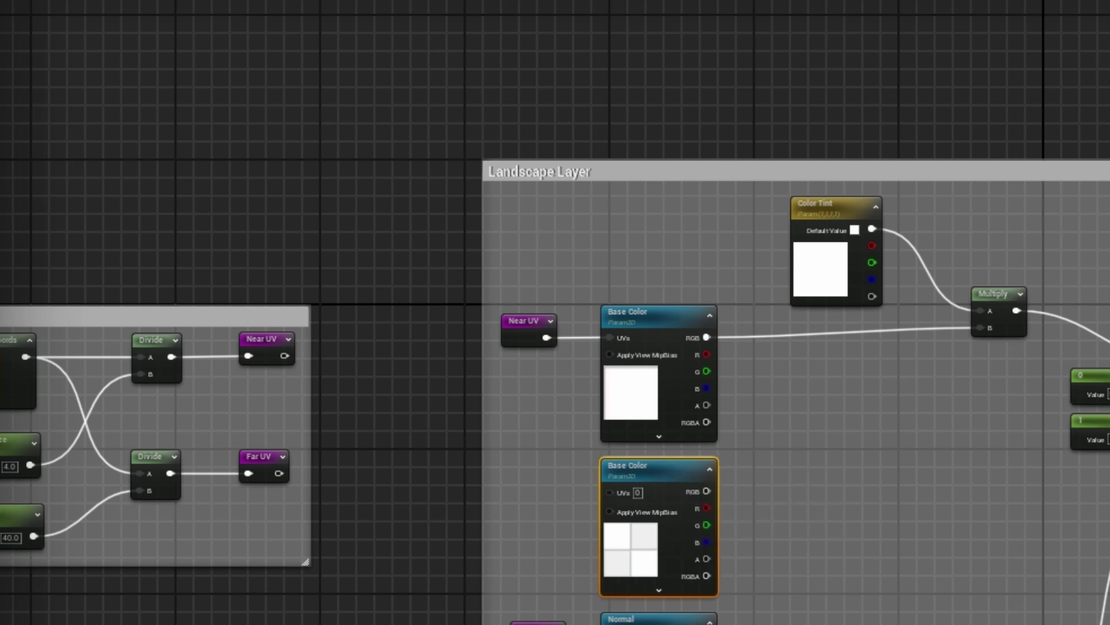
right_click_drag(666, 467, 692, 286)
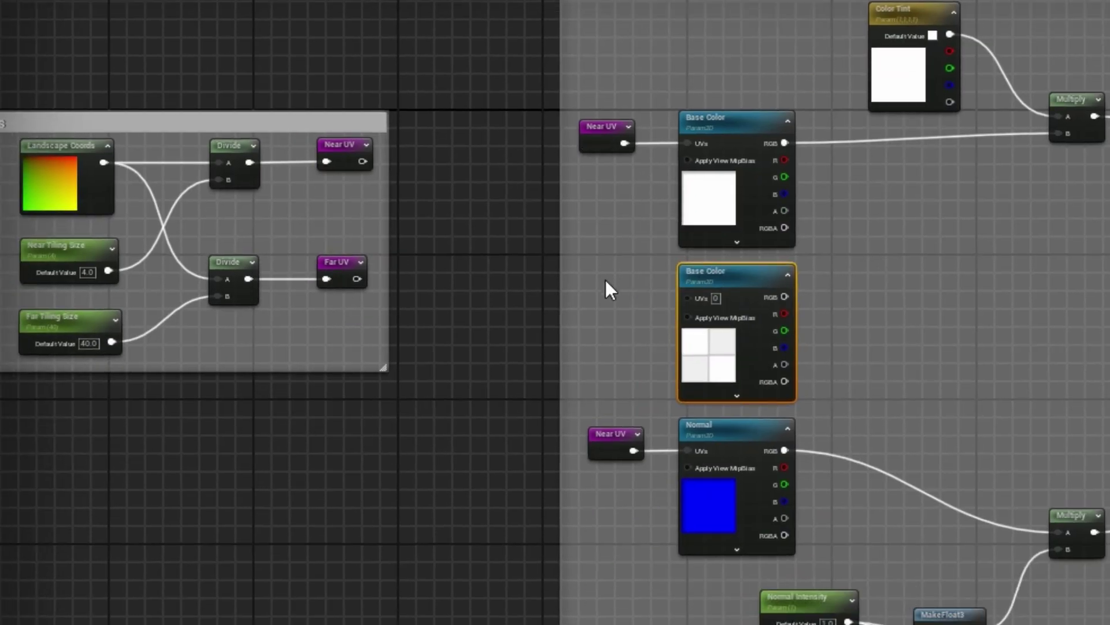
- Add a Far UV reroute usage beside the duplicated Base Color sample and wire it to its UVs input
right_click(610, 294)
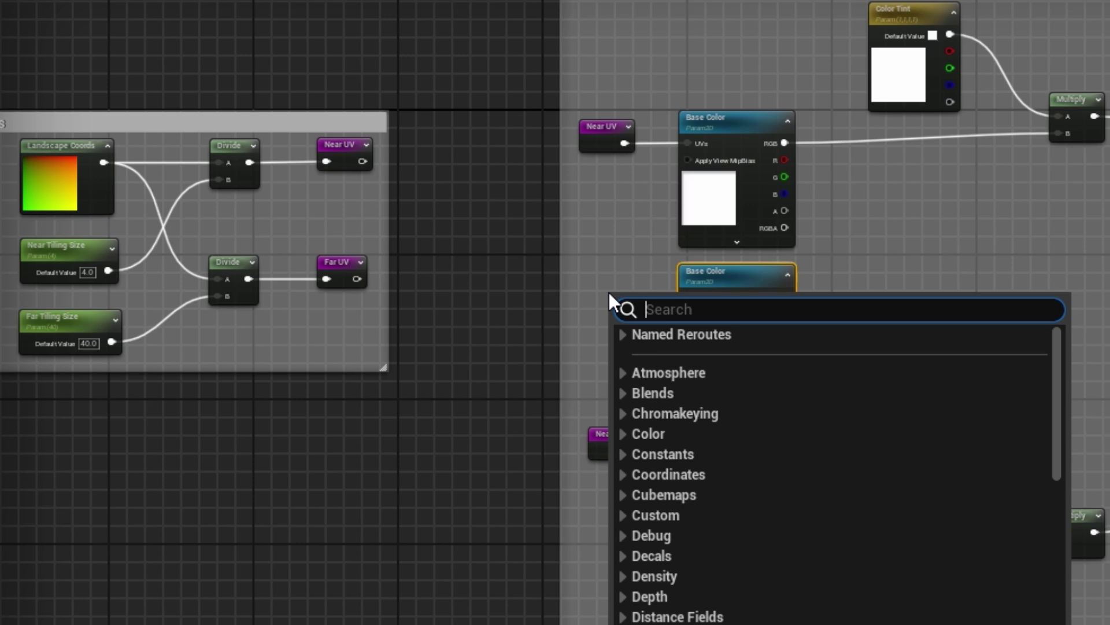
type("far")
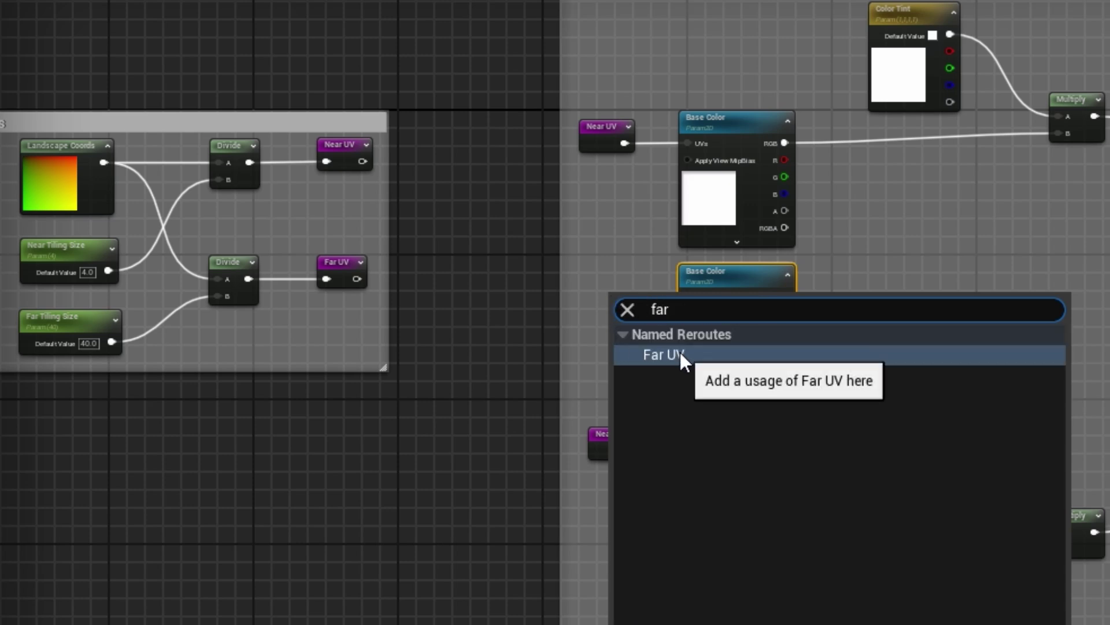
left_click(680, 352)
left_click_drag(632, 309, 691, 296)
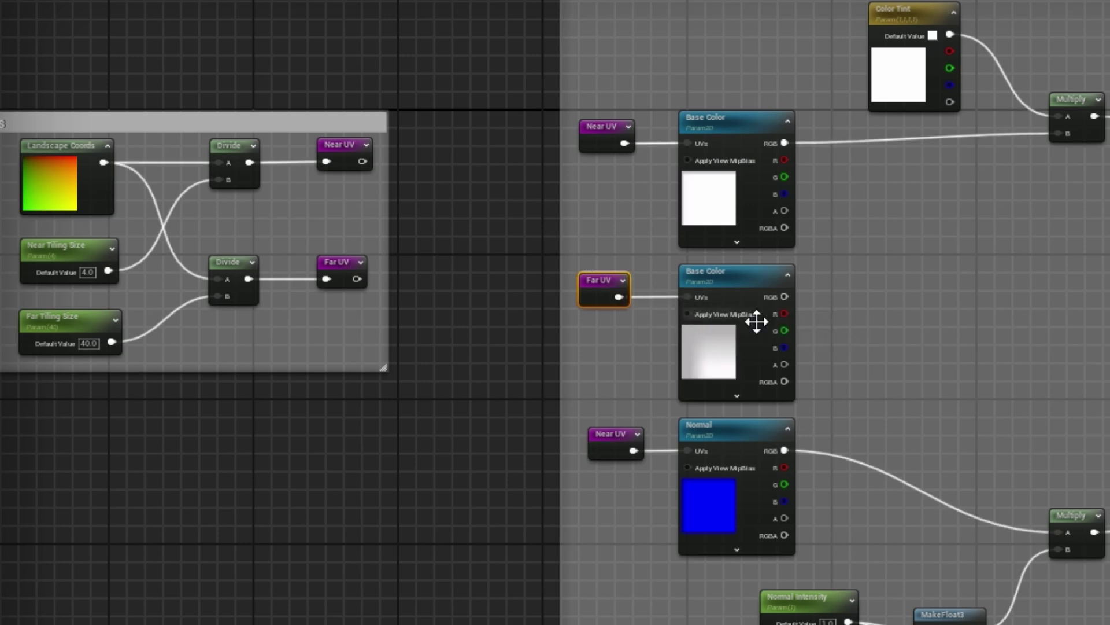
right_click_drag(756, 321, 687, 254)
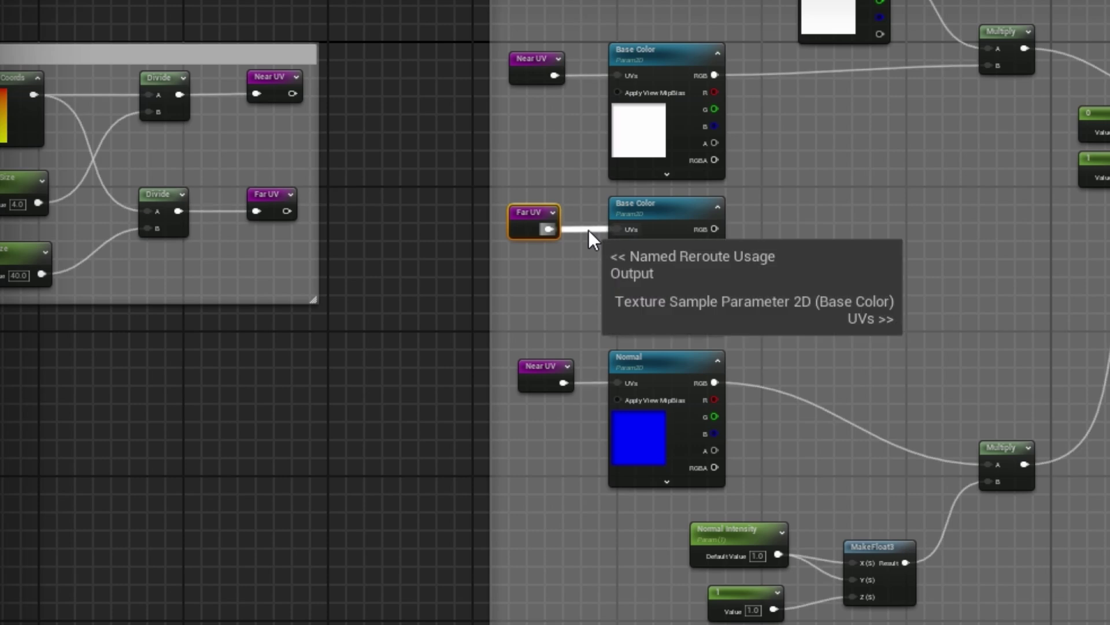
- Move the Normal Intensity, constant 1 and MakeFloat3 nodes down and extend the Landscape Layer comment downward to enclose them
right_click_drag(823, 273, 849, 83)
left_click_drag(691, 315, 900, 457)
left_click_drag(890, 373, 868, 490)
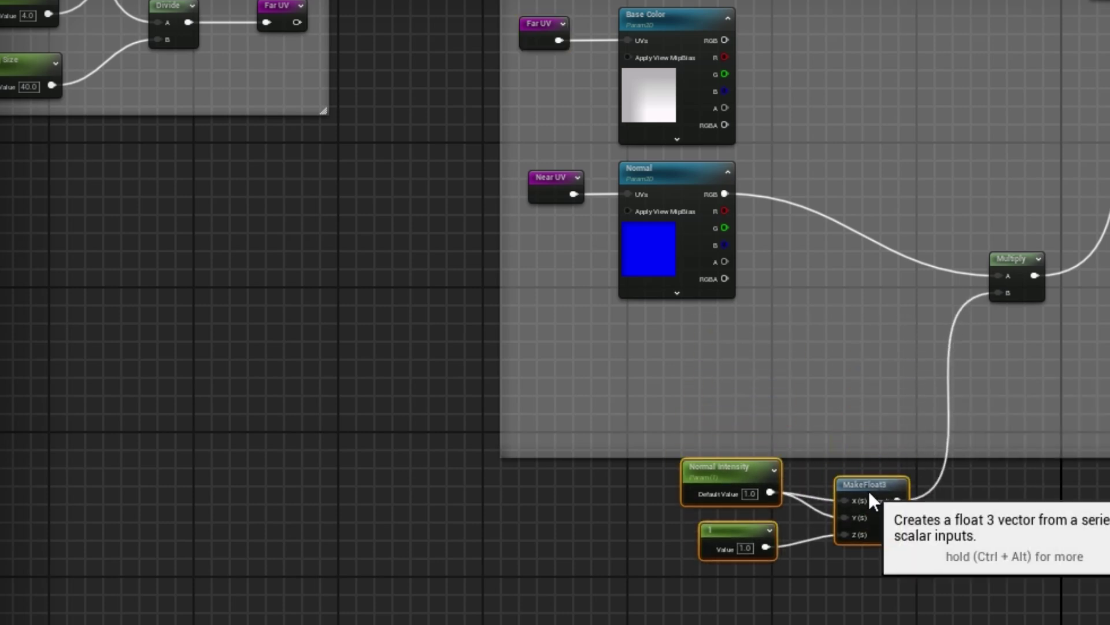
left_click_drag(1006, 456, 1067, 604)
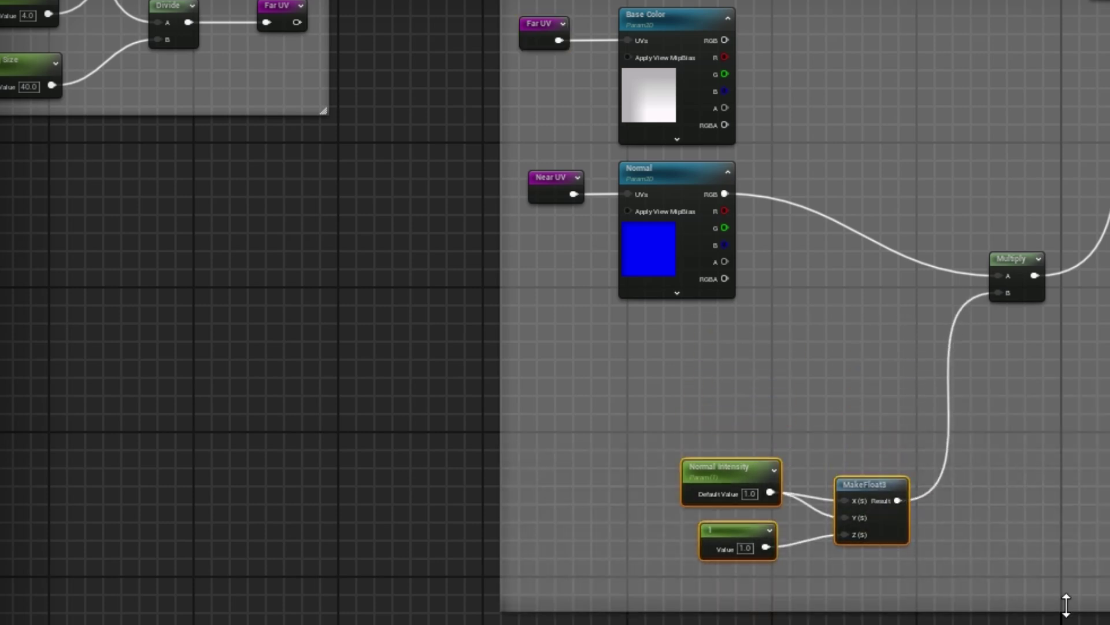
- Duplicate the Normal texture sample and place the copy directly beneath the original
right_click_drag(673, 168, 701, 329)
left_click(707, 332)
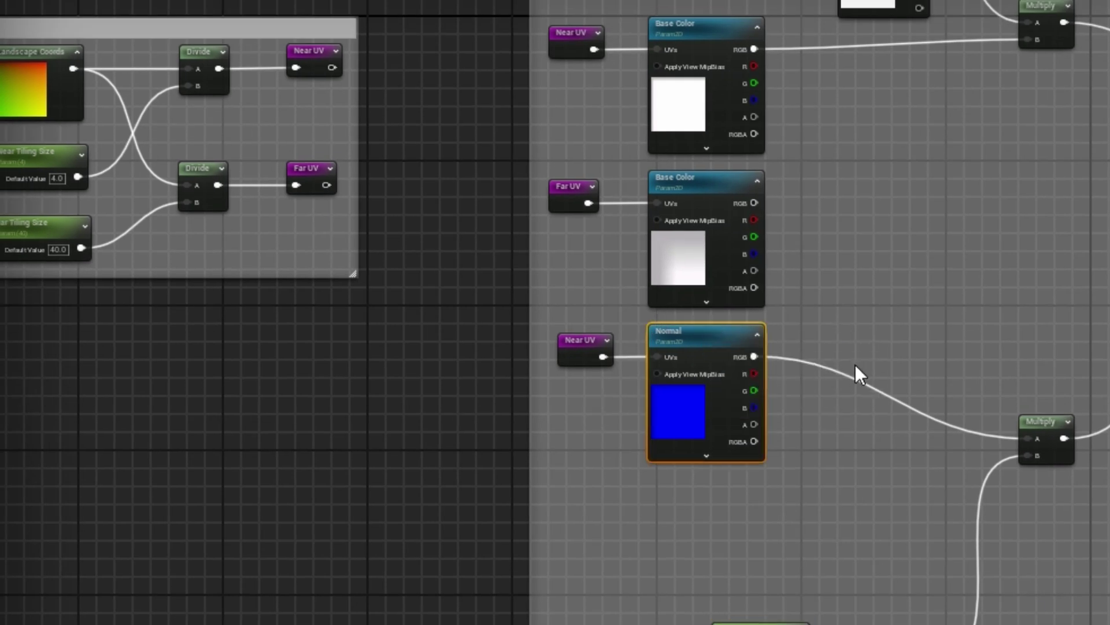
key("ctrl+w")
left_click_drag(907, 372, 706, 481)
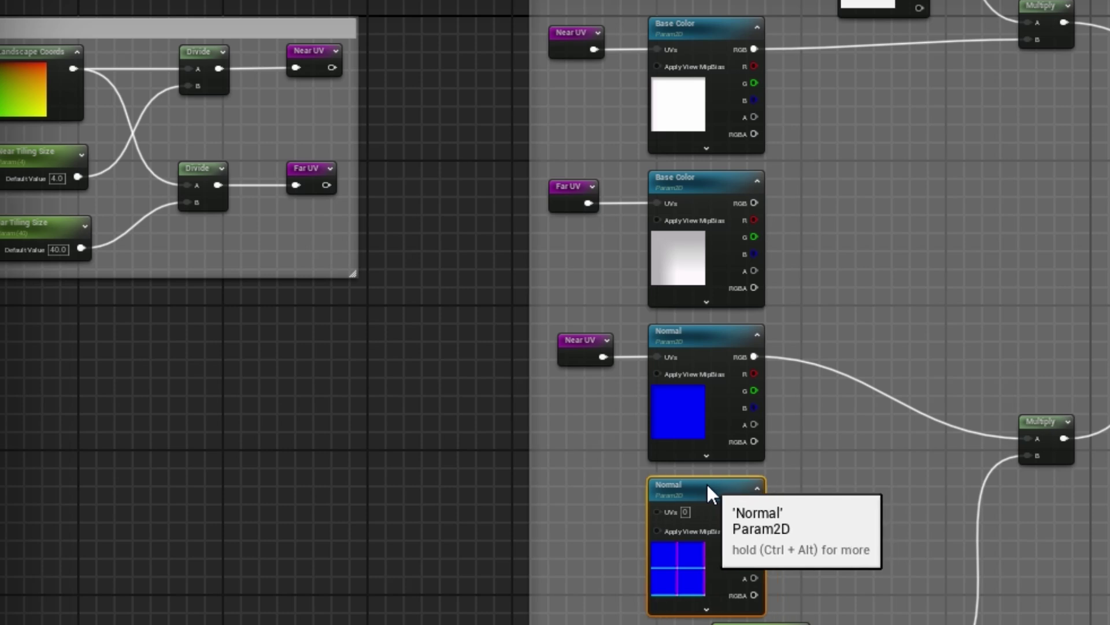
- Add a Far UV reroute usage beside the duplicated Normal sample and wire it to its UVs input
right_click(570, 504)
type("far")
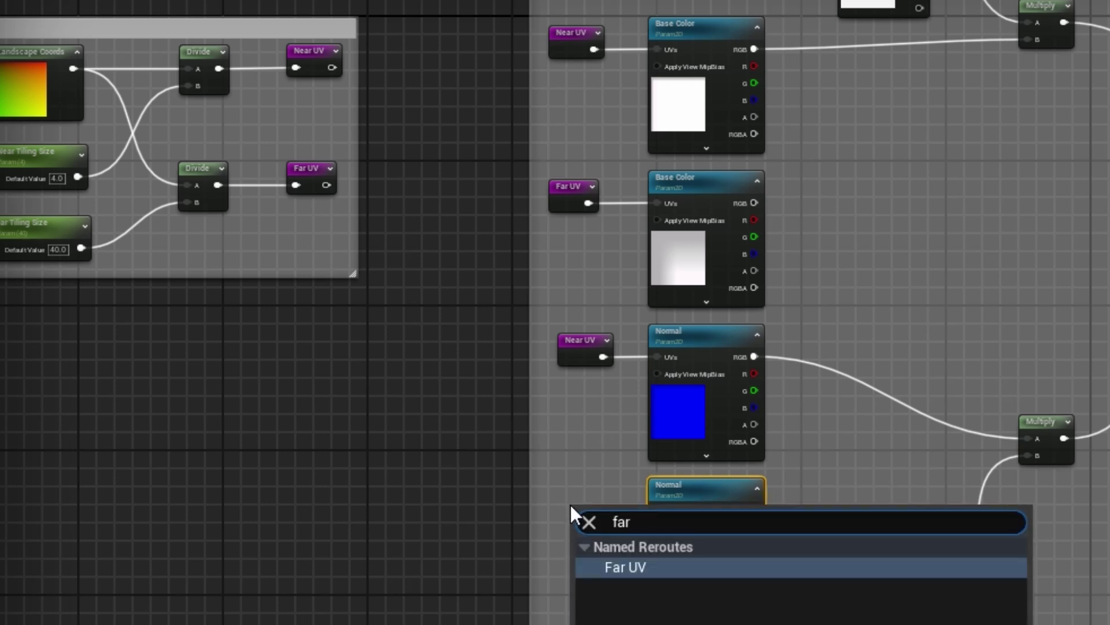
type(" uv")
left_click(650, 563)
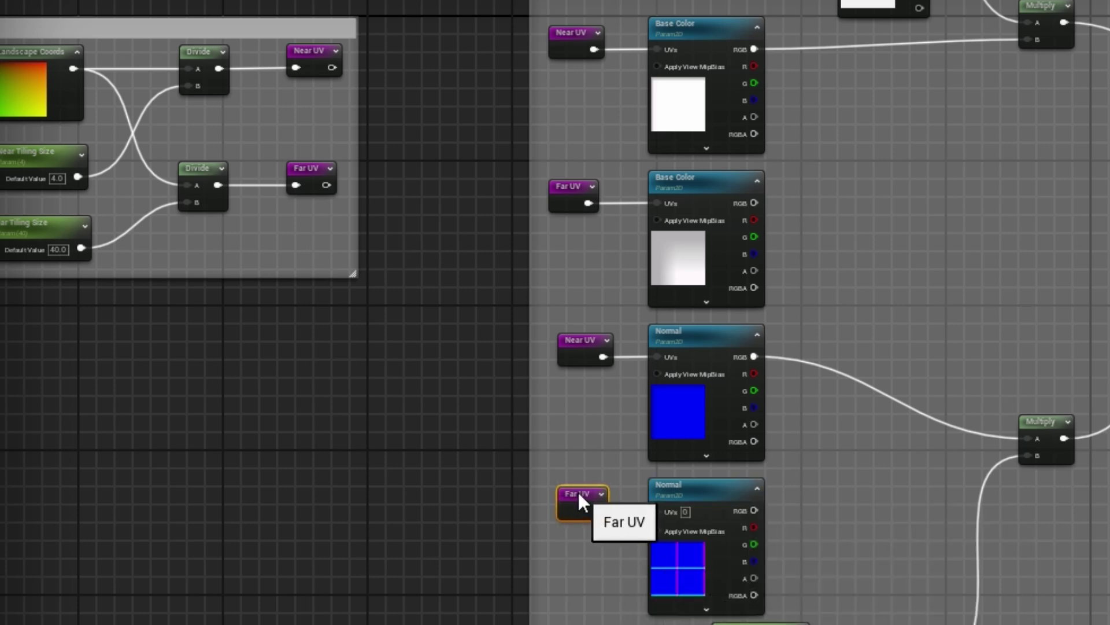
left_click_drag(599, 511, 658, 511)
right_click_drag(827, 480, 929, 493)
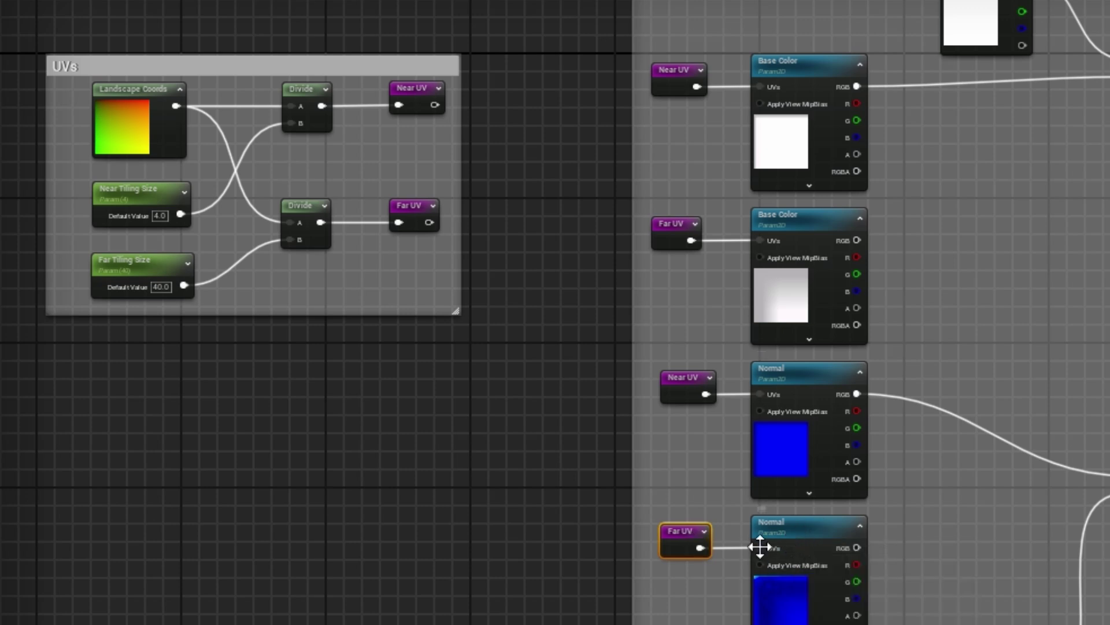
right_click_drag(901, 492, 864, 494)
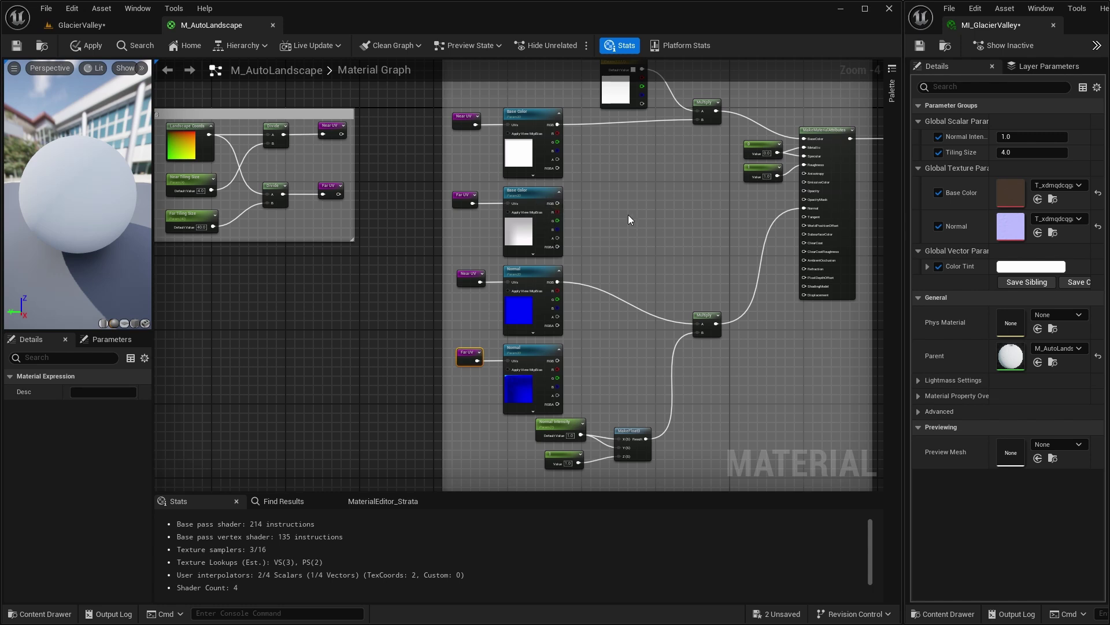
- Add a CameraDepthFade node in the empty graph area below the UVs comment
right_click_drag(629, 218, 730, 201)
right_click_drag(470, 351, 595, 367)
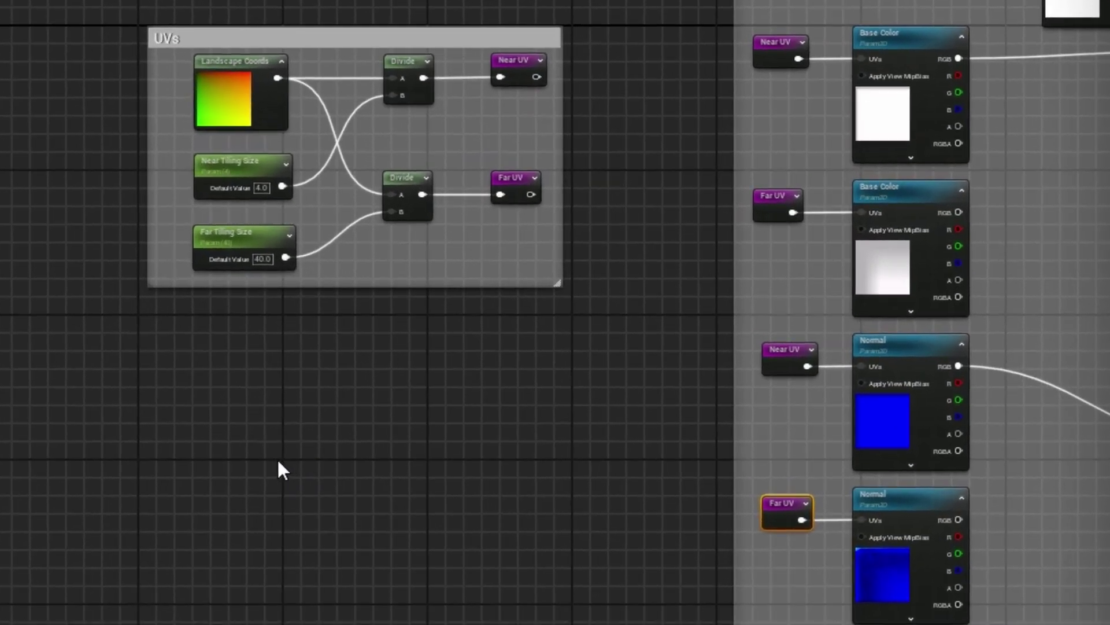
right_click(276, 457)
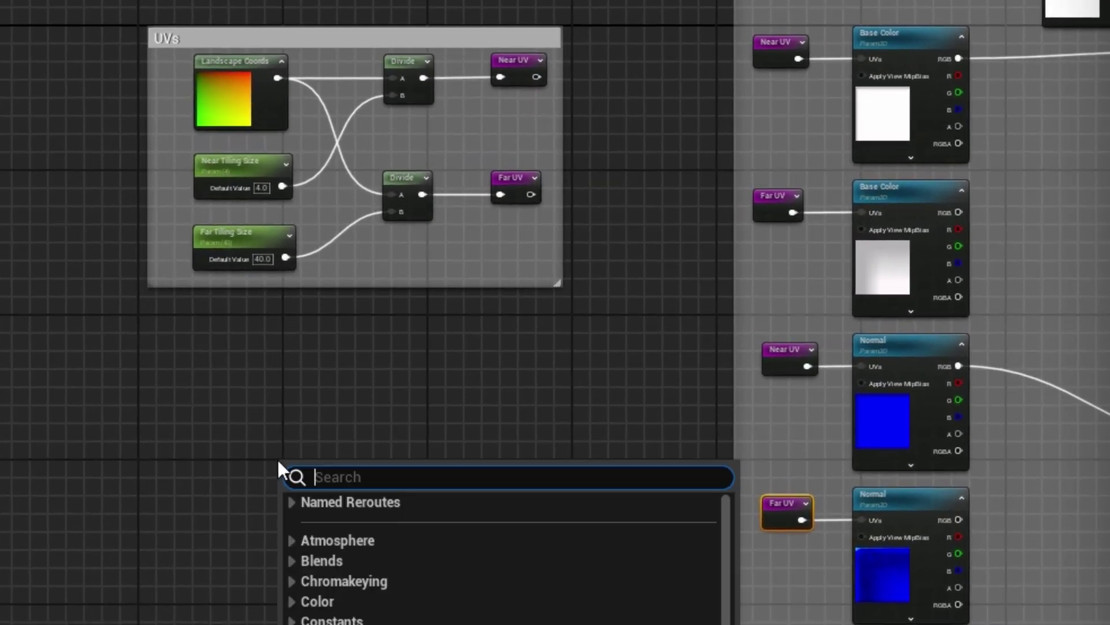
type("camera d")
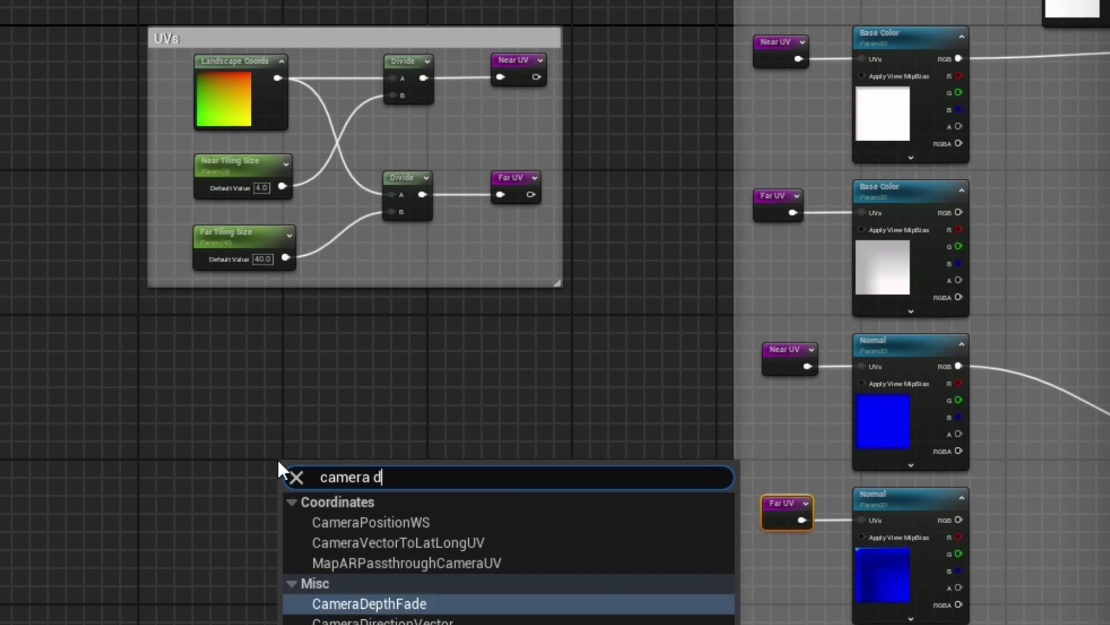
left_click(399, 604)
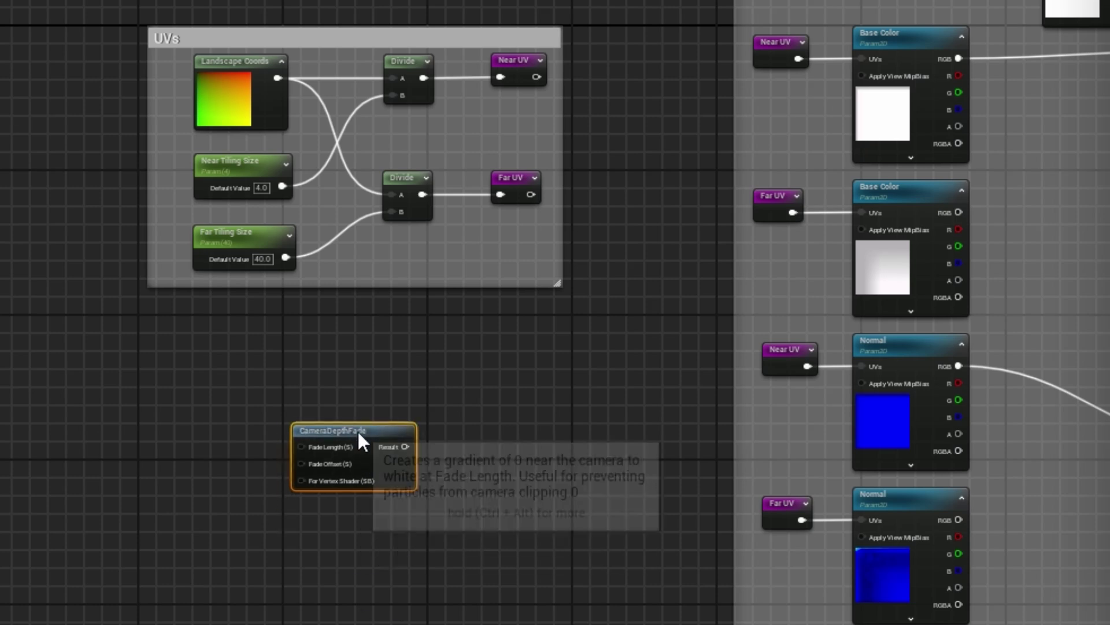
- Duplicate the Far Tiling Size parameter and place the copy beside the CameraDepthFade node's inputs
scroll(153, 322, "up", 3)
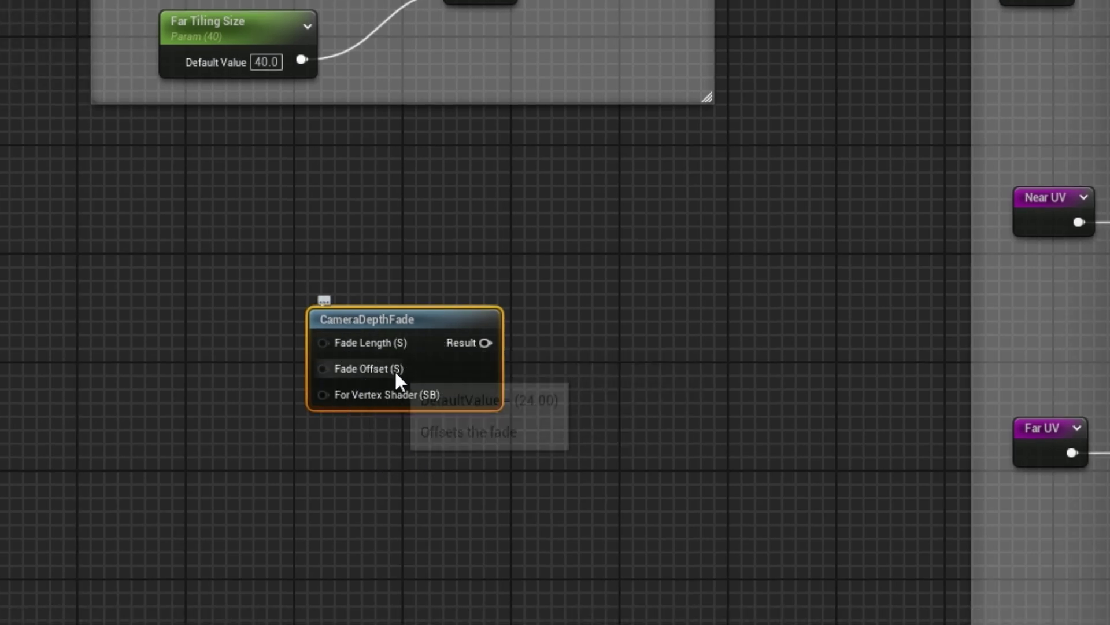
right_click_drag(354, 457, 377, 473)
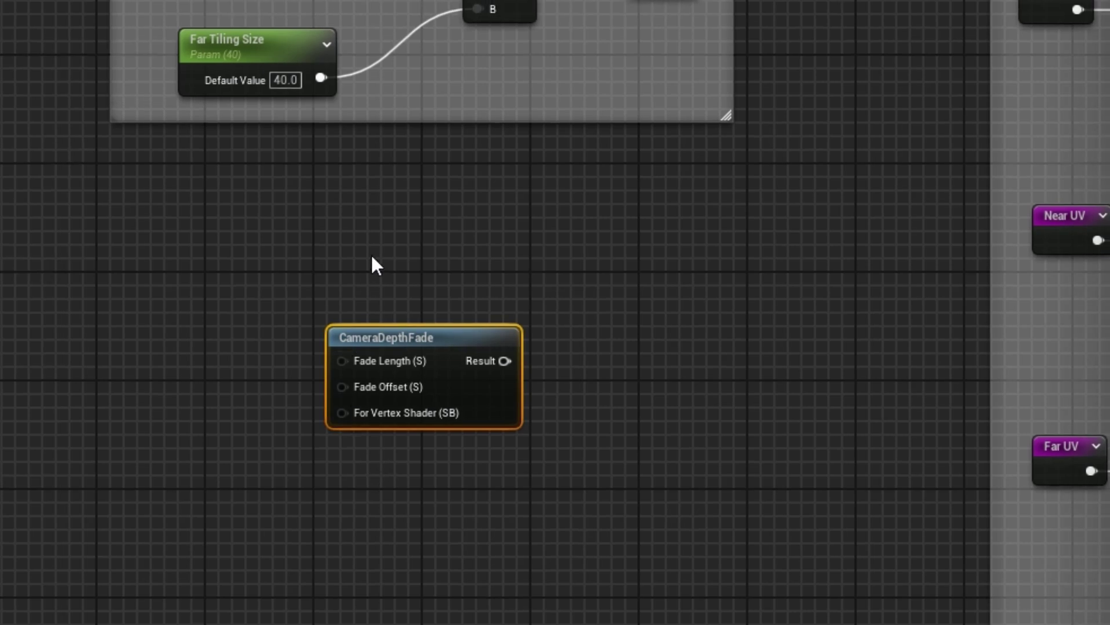
right_click_drag(386, 250, 474, 332)
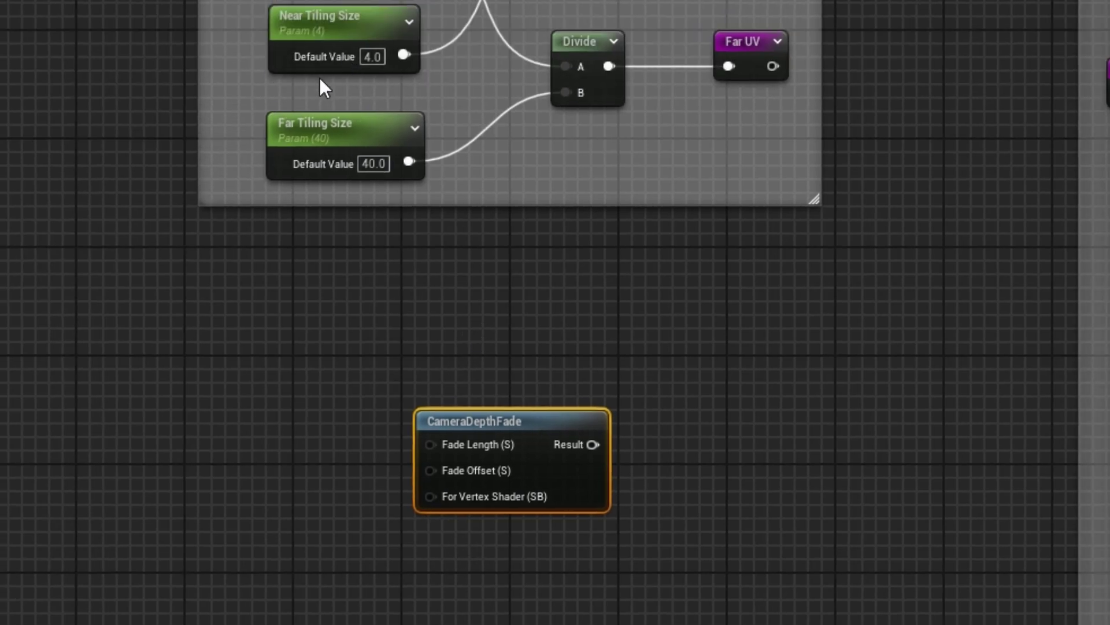
left_click(330, 123)
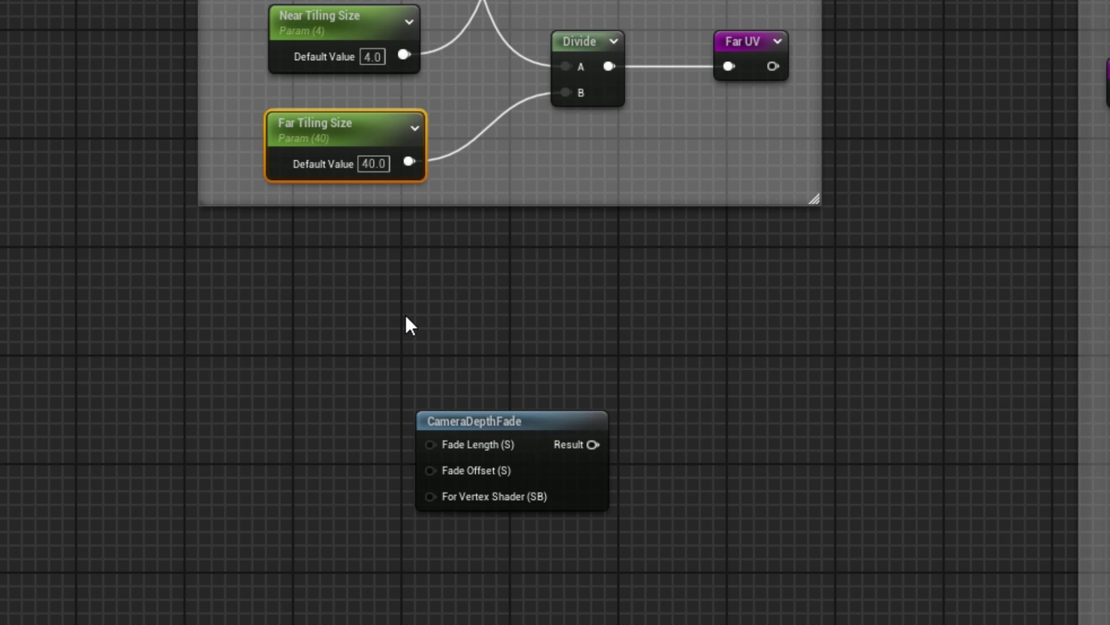
key("ctrl+w")
left_click_drag(479, 324, 205, 393)
right_click_drag(508, 384, 504, 282)
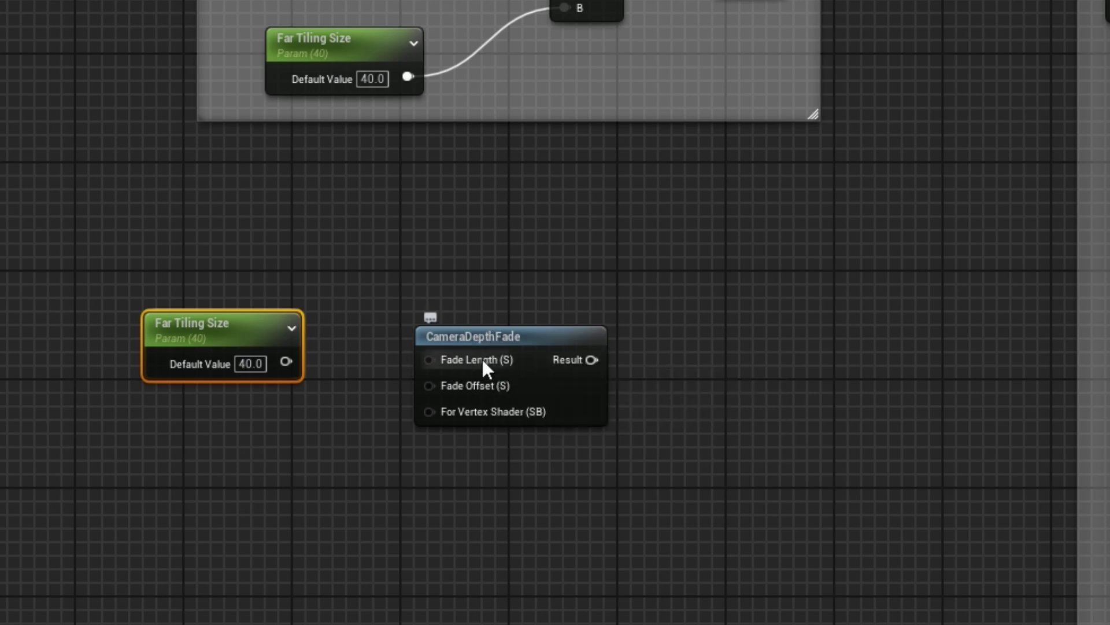
- Rename the copied Far Tiling Size parameter to Blend Distance Transition
mouse_move(487, 362)
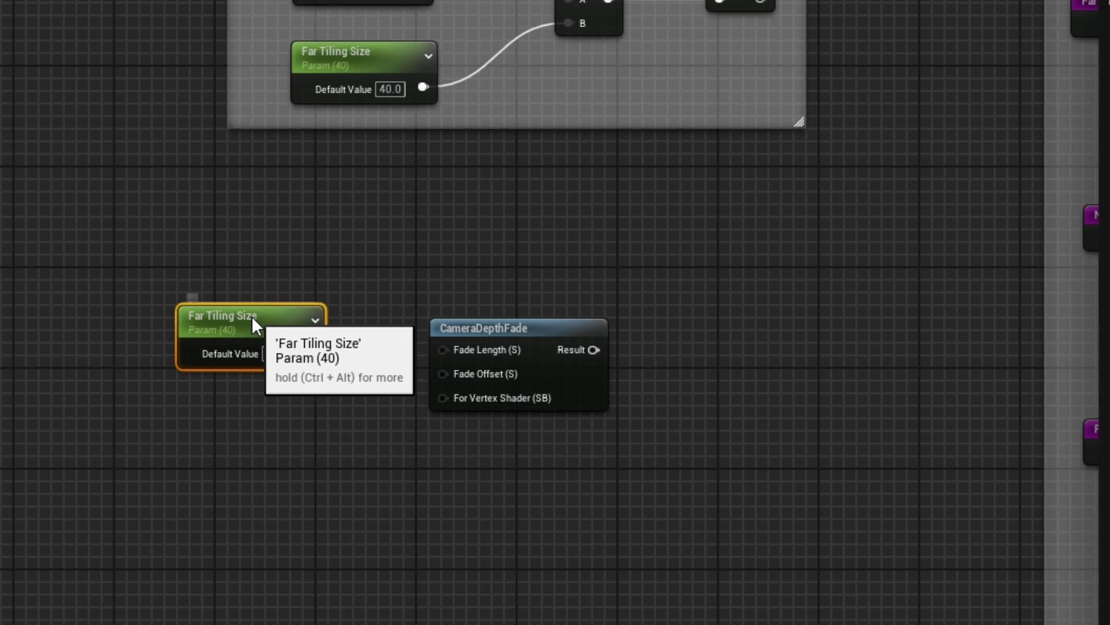
double_click(220, 323)
left_click(110, 394)
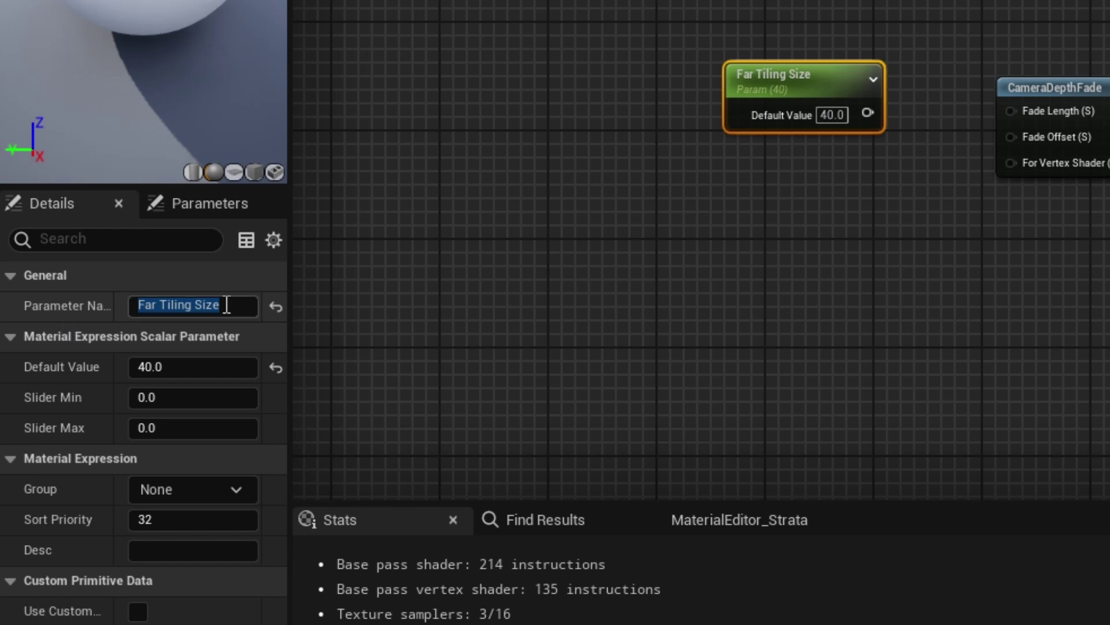
left_click_drag(221, 305, 2, 310)
type("Ble")
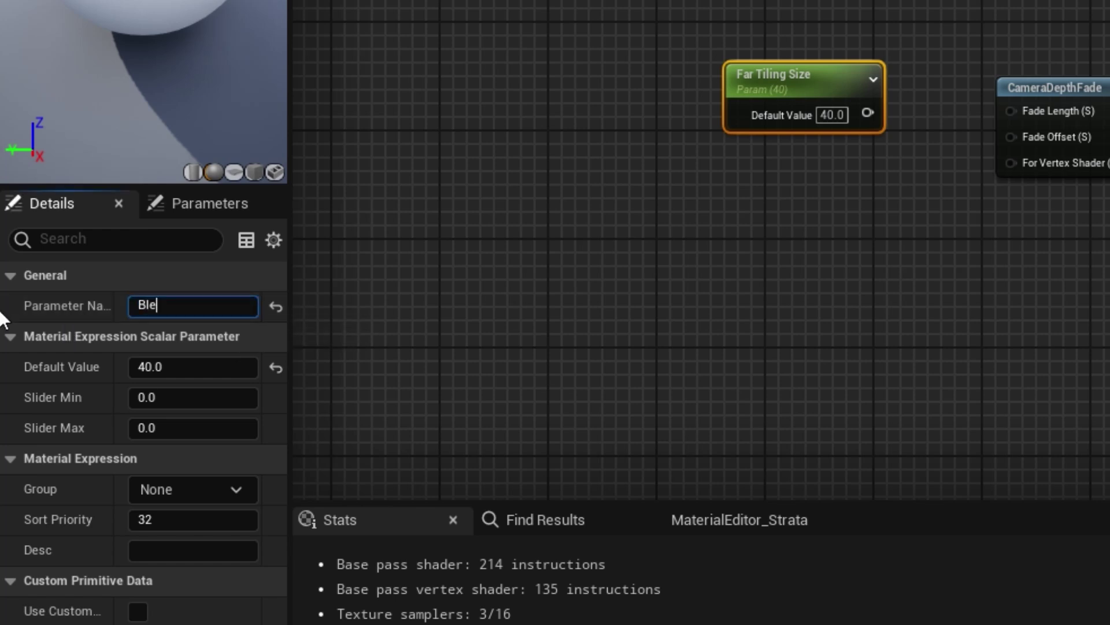
type("nd Distance Transition")
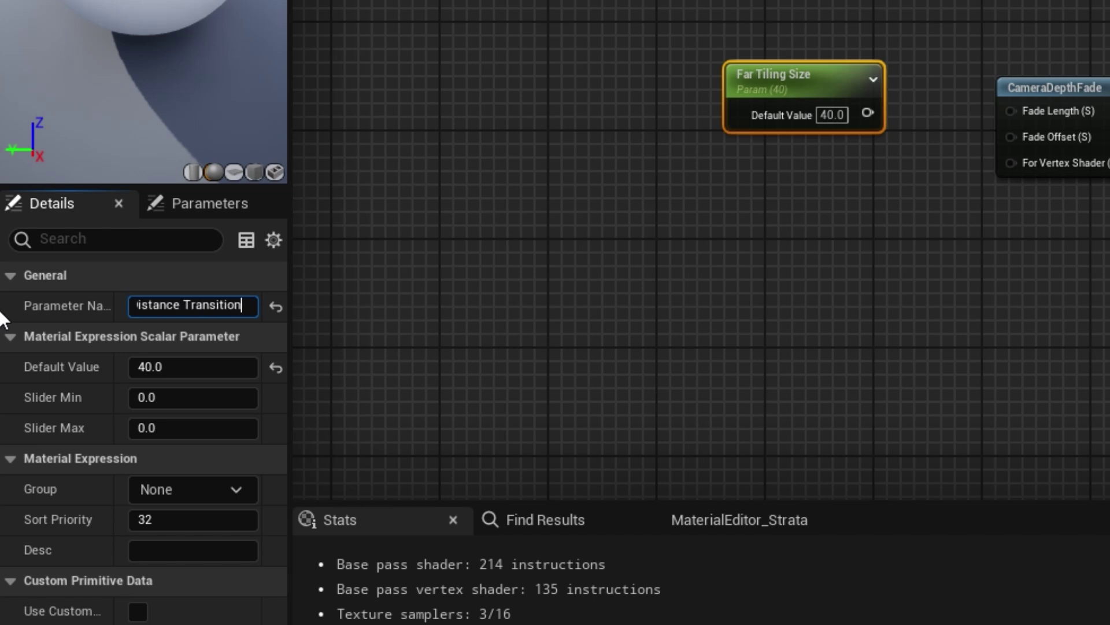
key("Return")
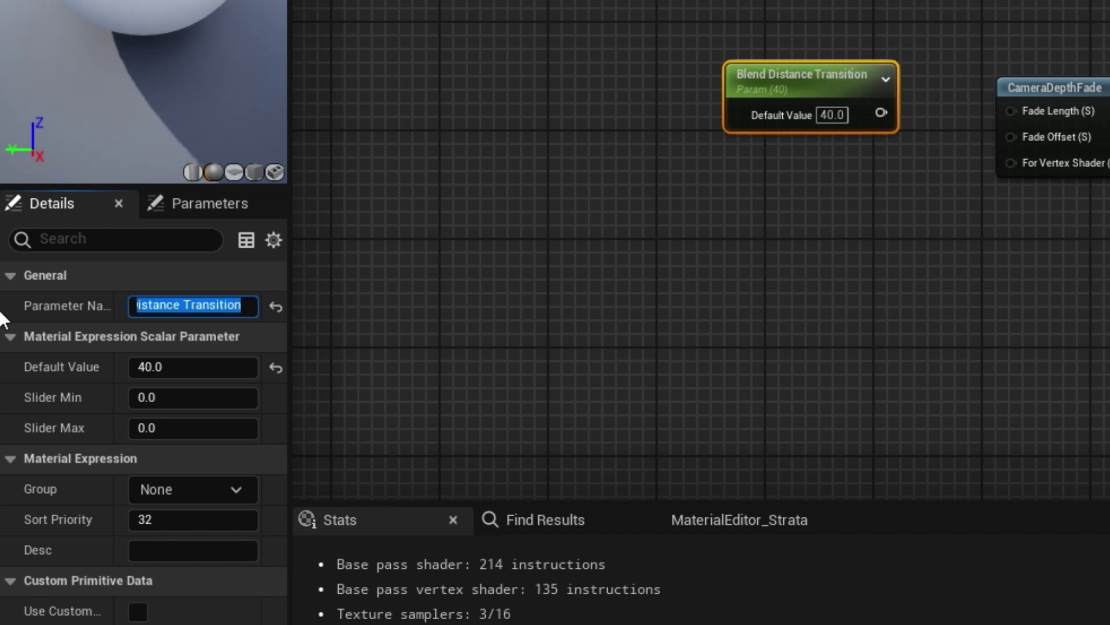
- Set Blend Distance Transition's default value to 0 and wire it to the Fade Length input of CameraDepthFade
left_click(153, 370)
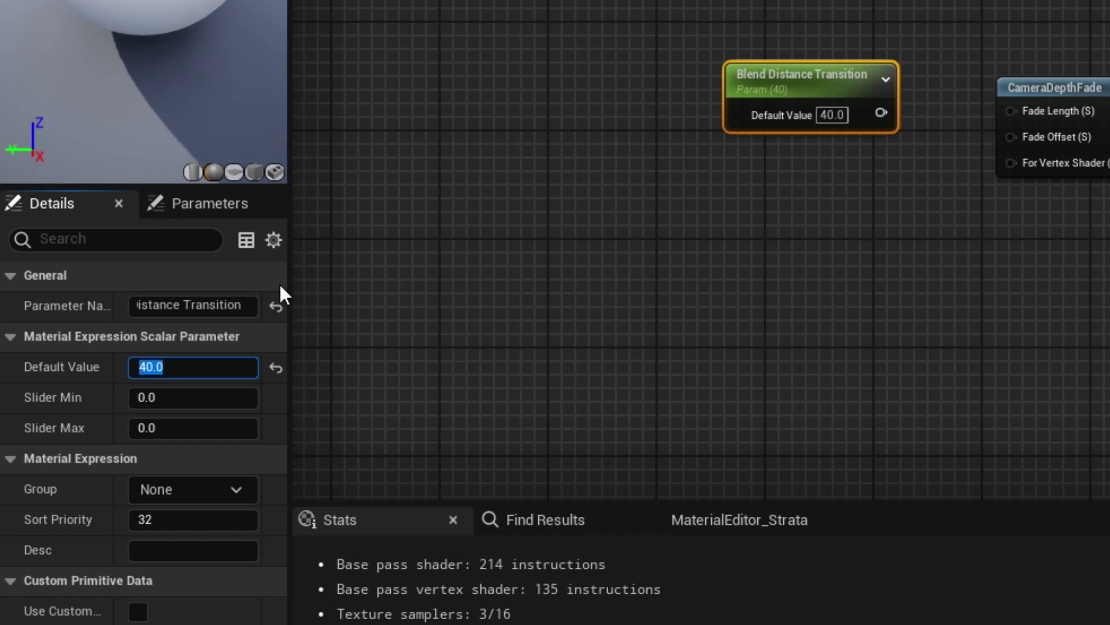
type("0")
key("Return")
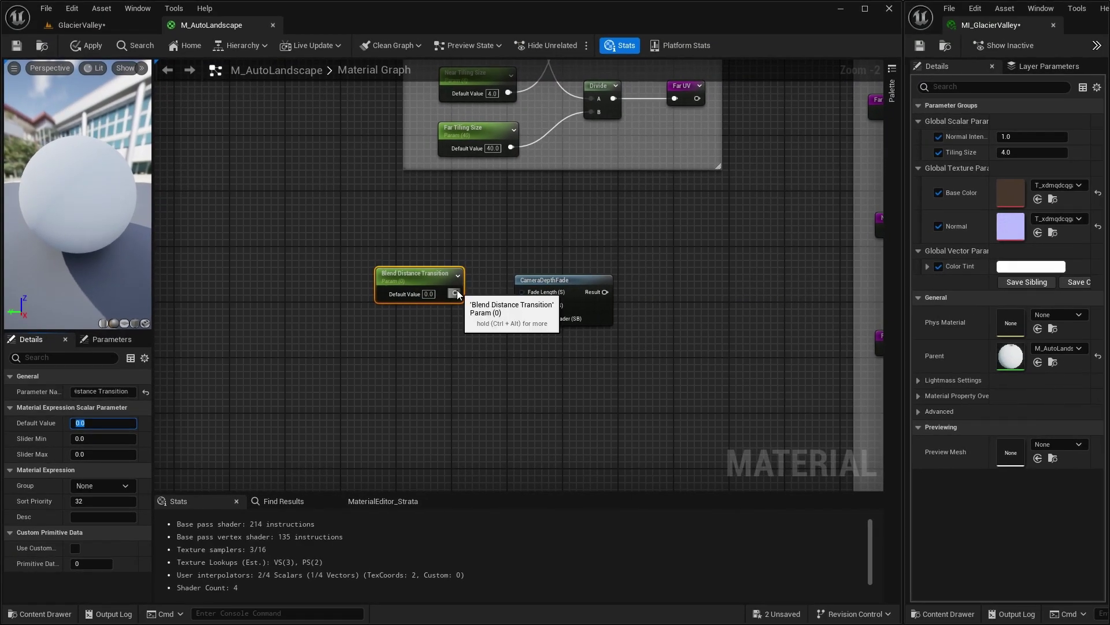
left_click_drag(501, 273, 575, 273)
left_click_drag(431, 359, 429, 358)
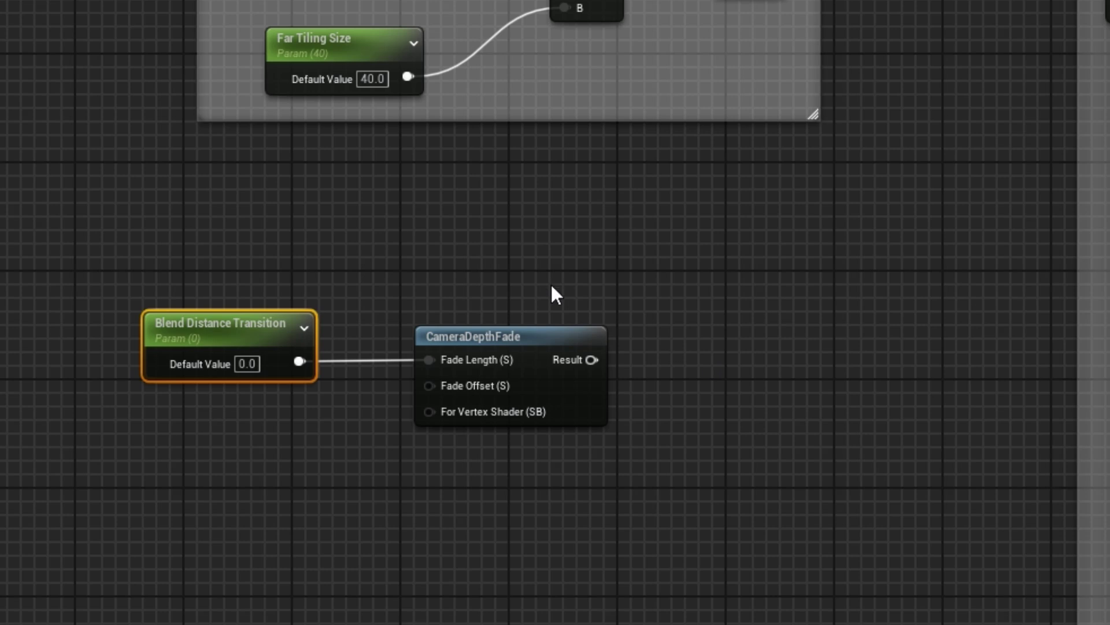
- Duplicate Blend Distance Transition, place the copy directly beneath it and rename it Blend Distance Start
key("ctrl+c")
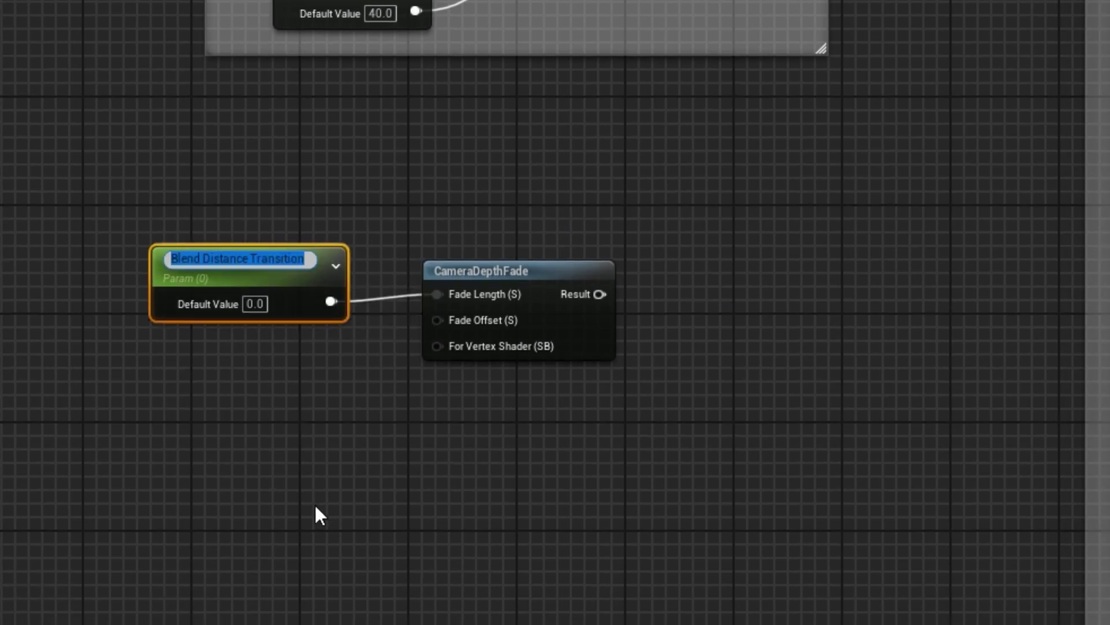
key("ctrl+v")
left_click_drag(422, 525, 256, 350)
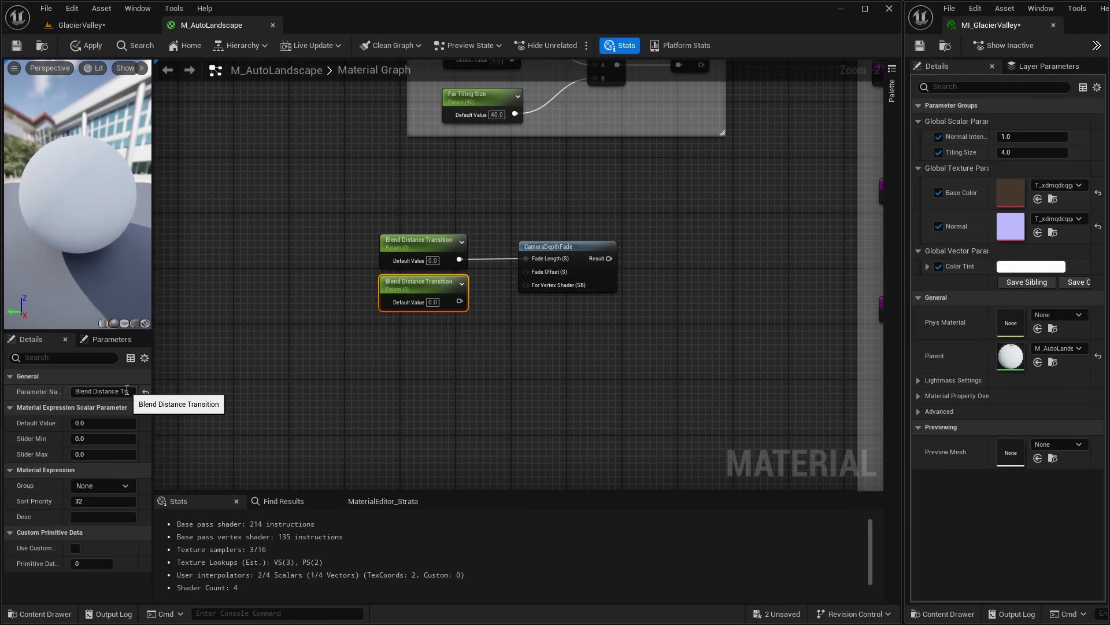
double_click(121, 391)
type("Start")
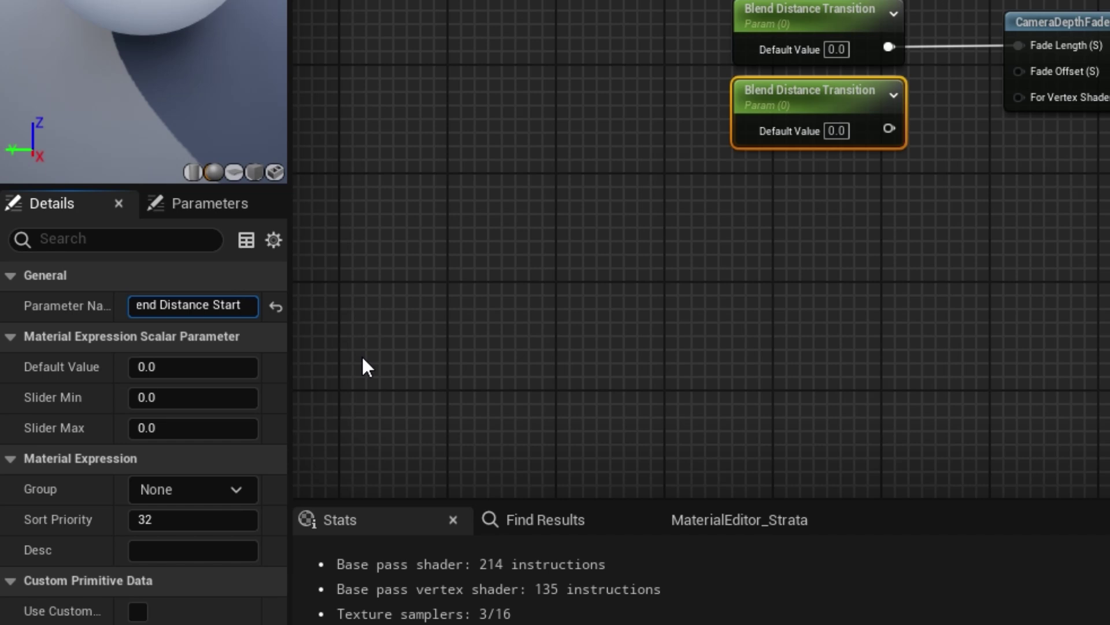
key("Return")
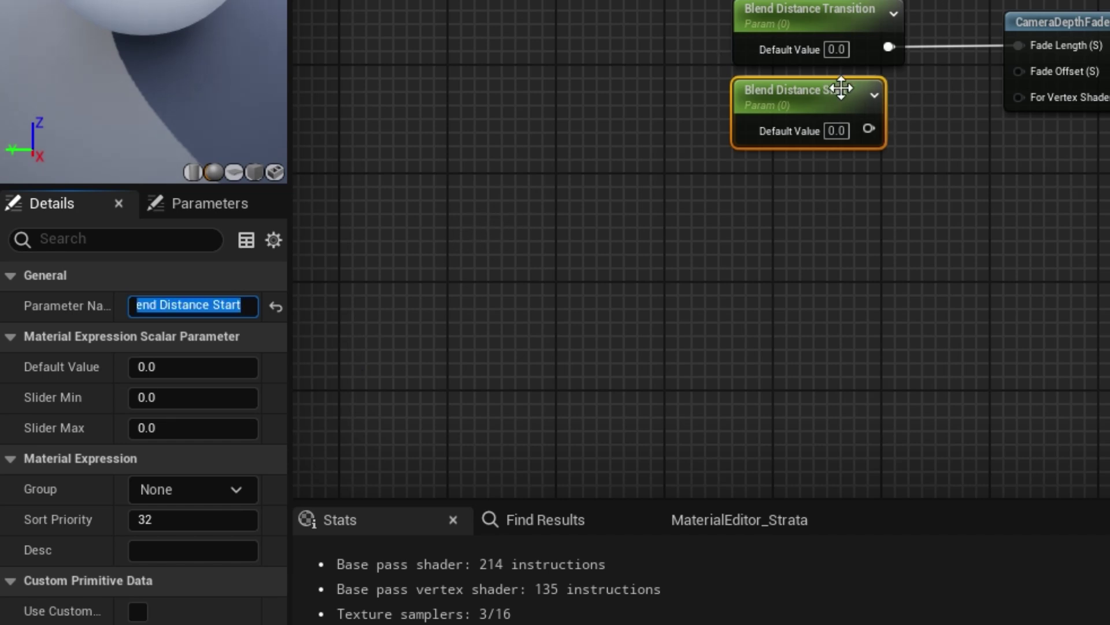
- Set Blend Distance Start's default value to 2000 and wire it to the Fade Offset input of CameraDepthFade
left_click(167, 367)
type("2000")
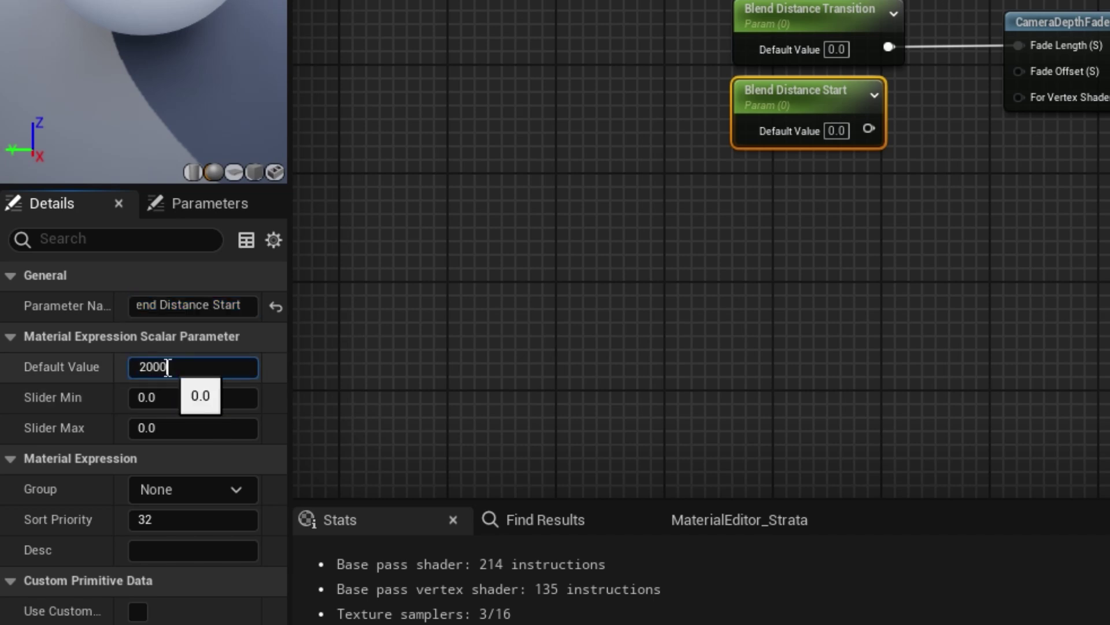
key("Return")
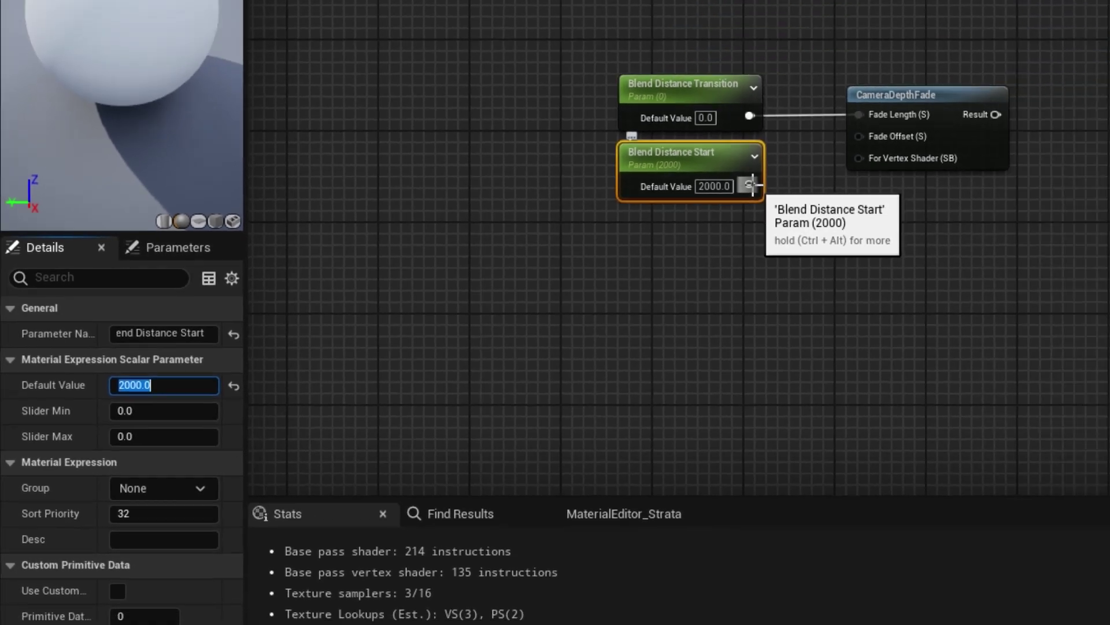
left_click_drag(888, 128, 1018, 70)
left_click_drag(526, 271, 526, 272)
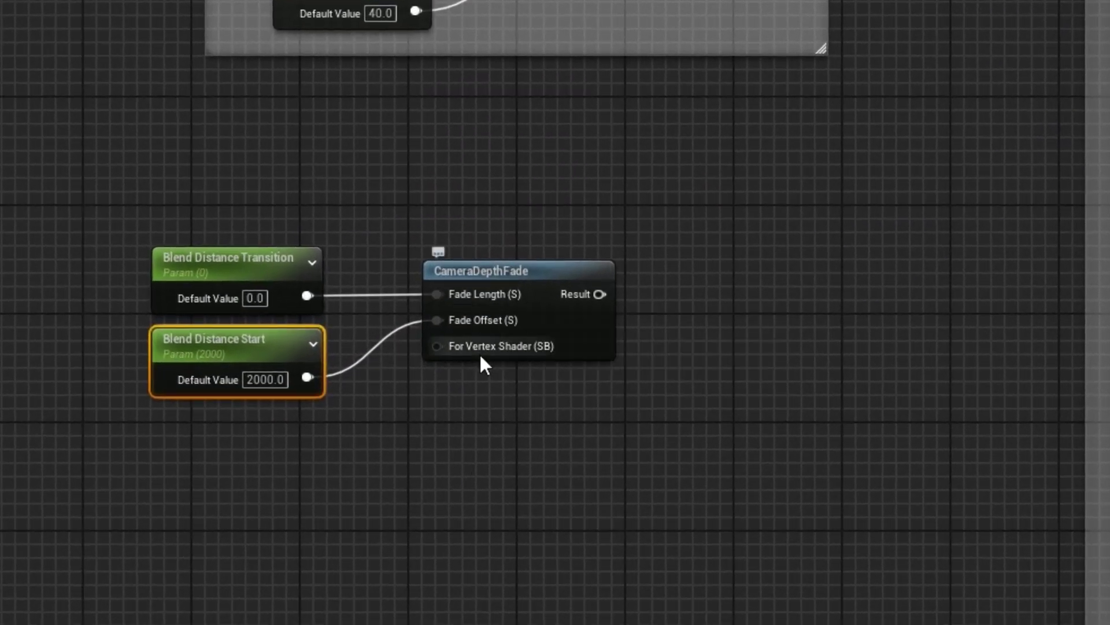
- Add a Static Bool beneath Blend Distance Start, enable its value and wire it to CameraDepthFade's For Vertex Shader input
mouse_move(485, 346)
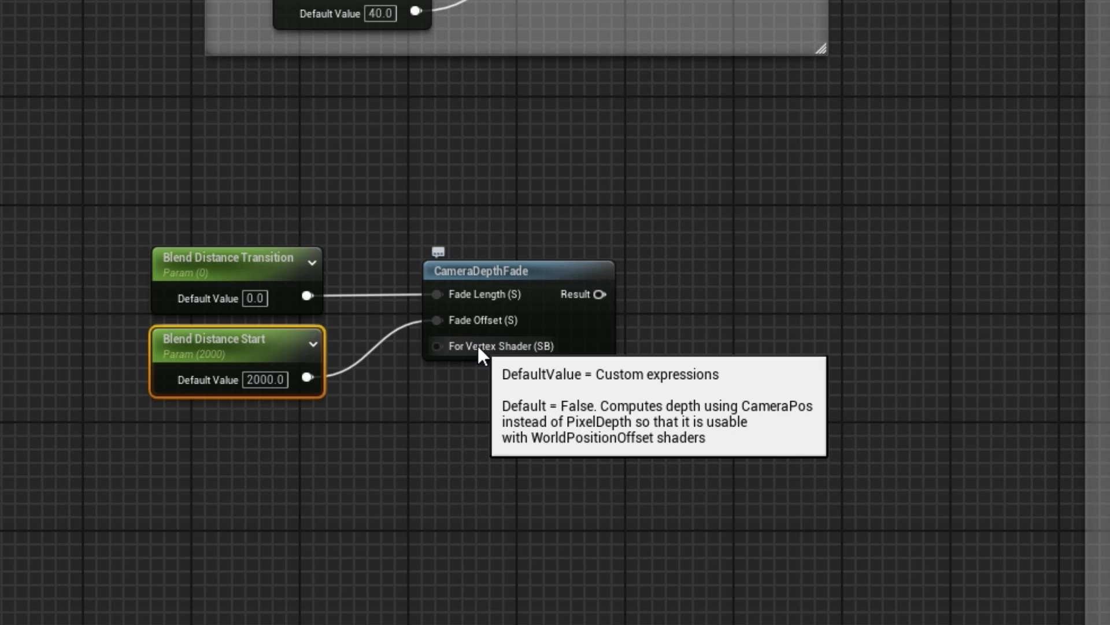
mouse_move(501, 312)
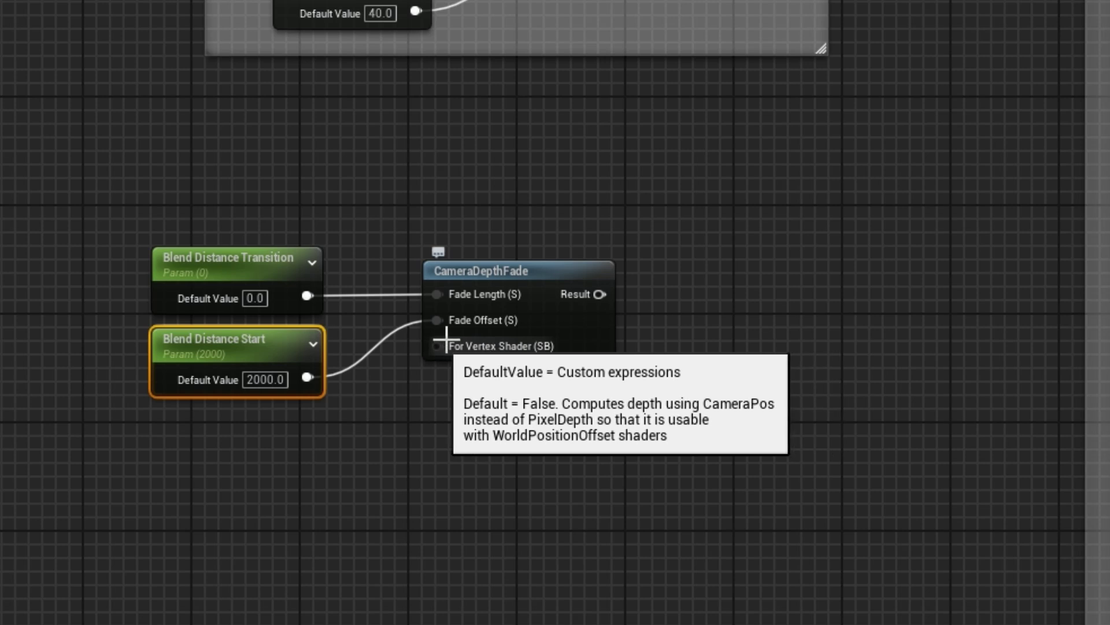
right_click(238, 467)
type("bool")
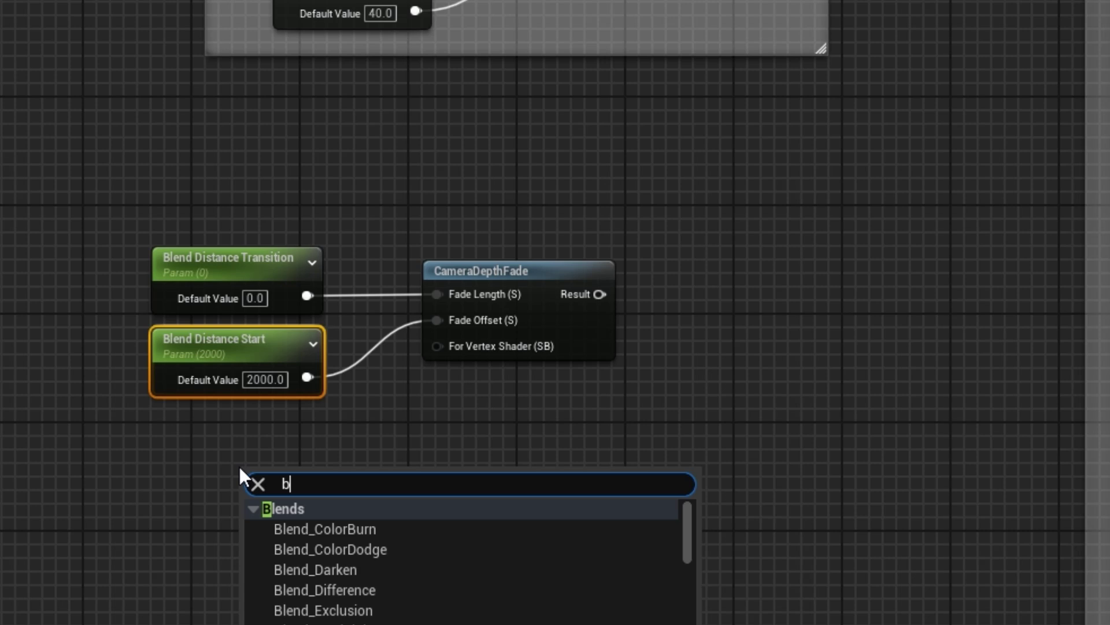
left_click(291, 528)
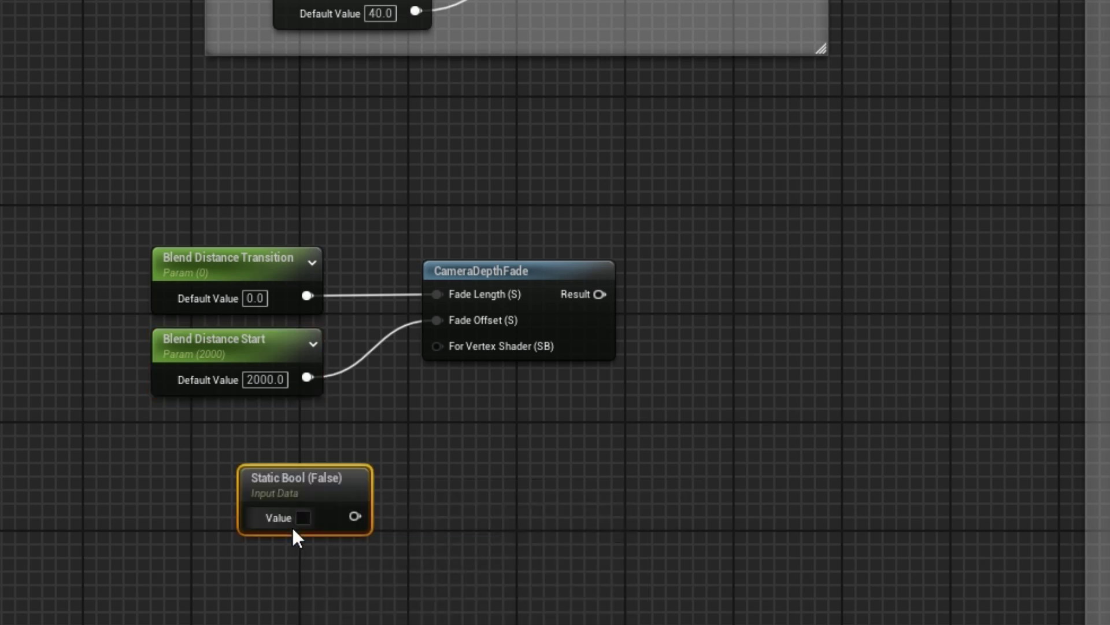
left_click_drag(288, 466, 248, 436)
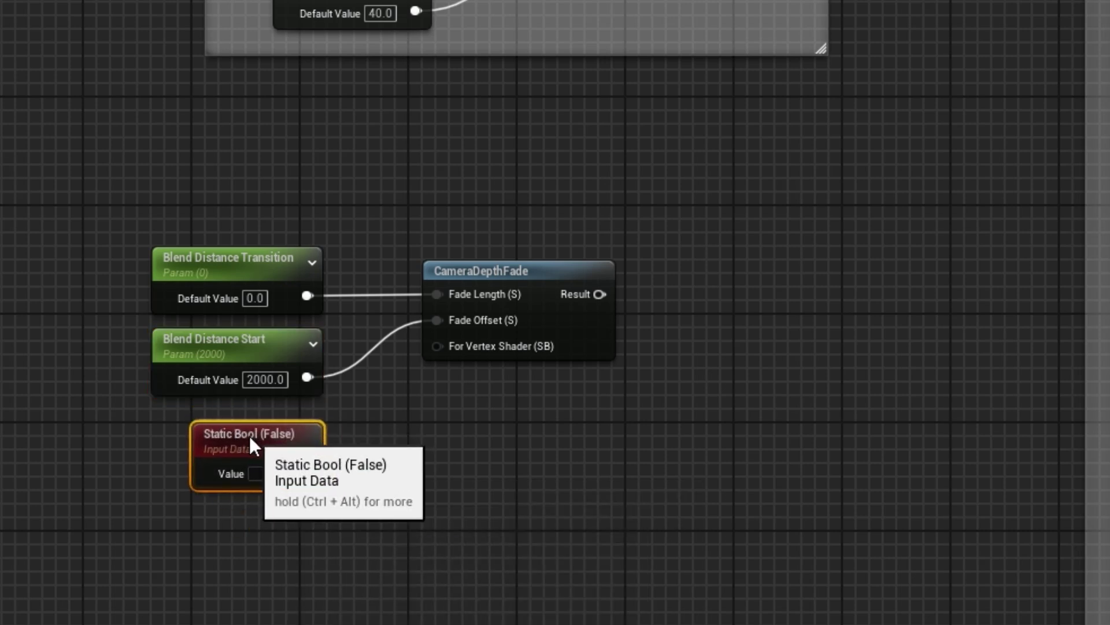
left_click(255, 473)
left_click_drag(304, 471, 439, 346)
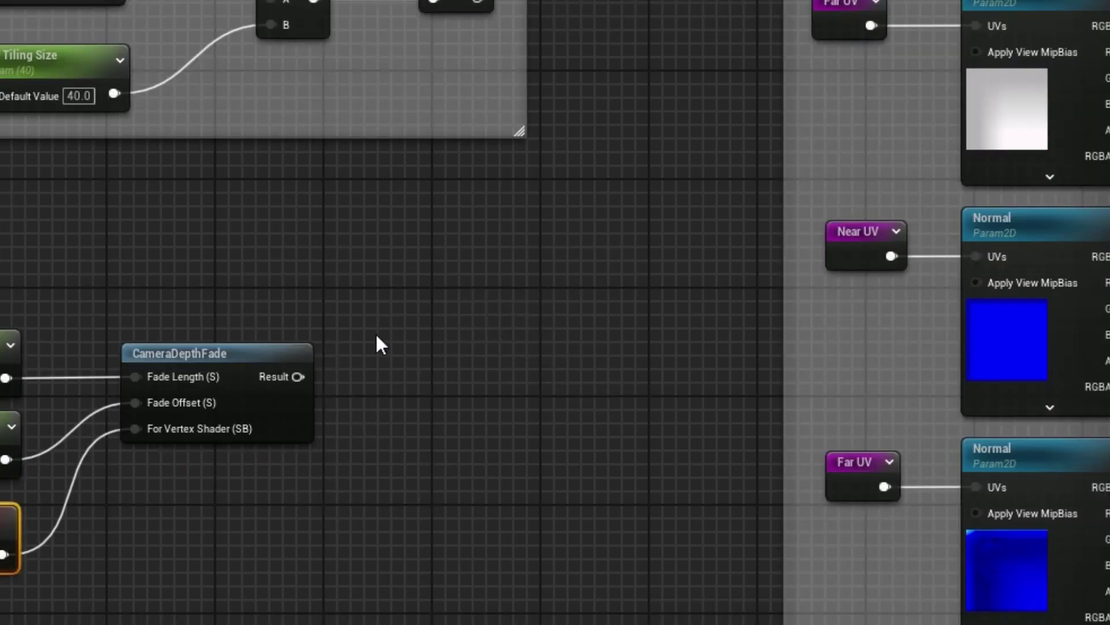
- Add a MakeMaterialAttributes node beside CameraDepthFade with the Result output wired to its BaseColor input
right_click_drag(368, 336, 300, 318)
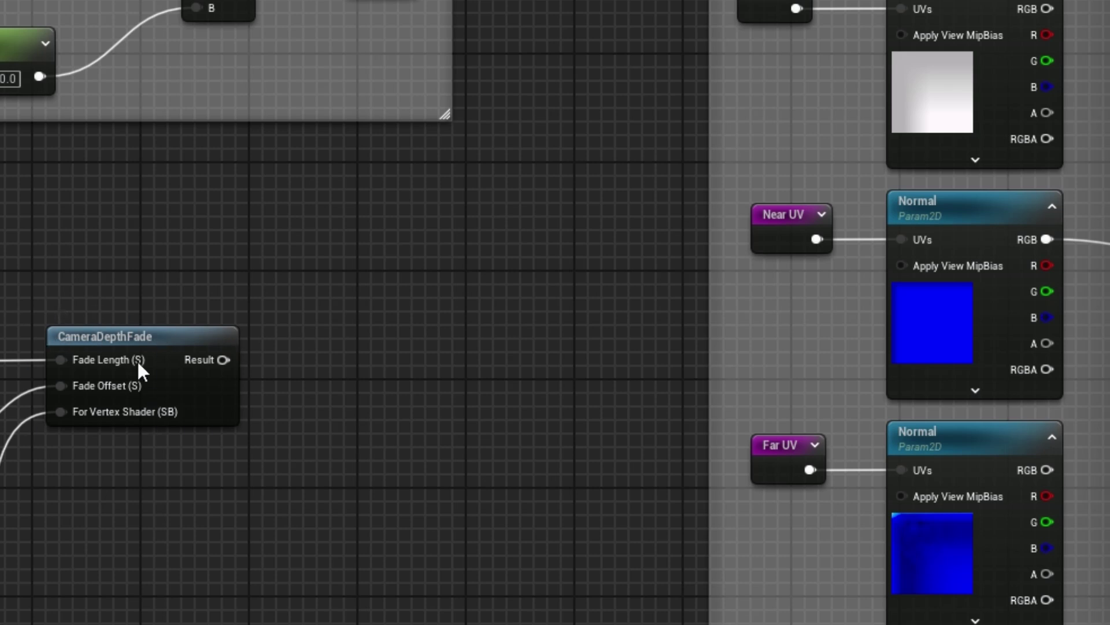
mouse_move(223, 359)
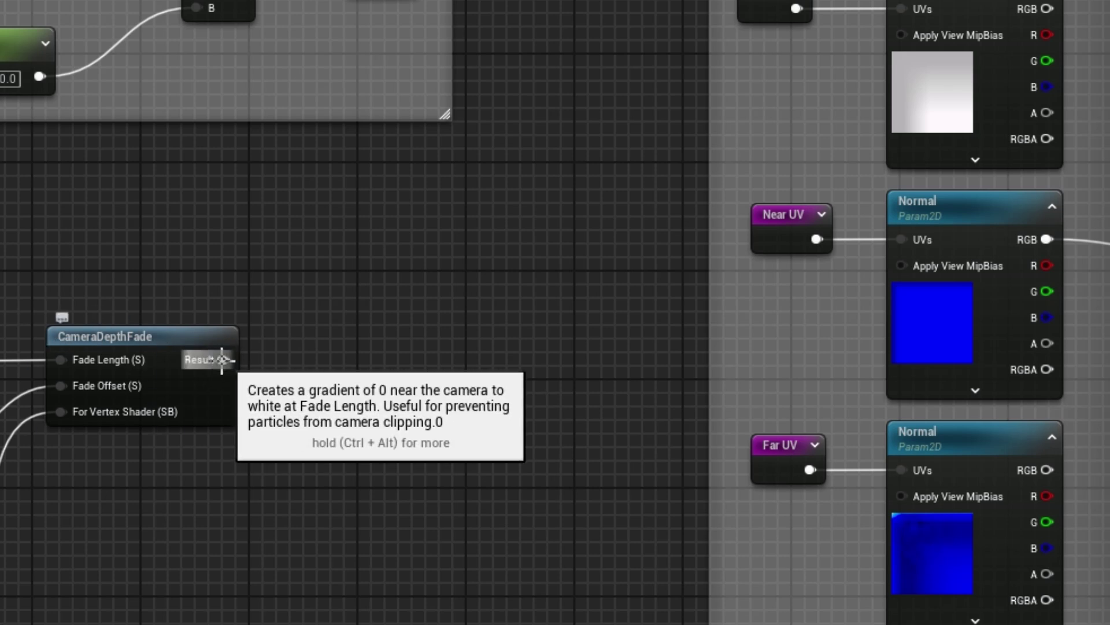
left_click_drag(222, 359, 304, 356)
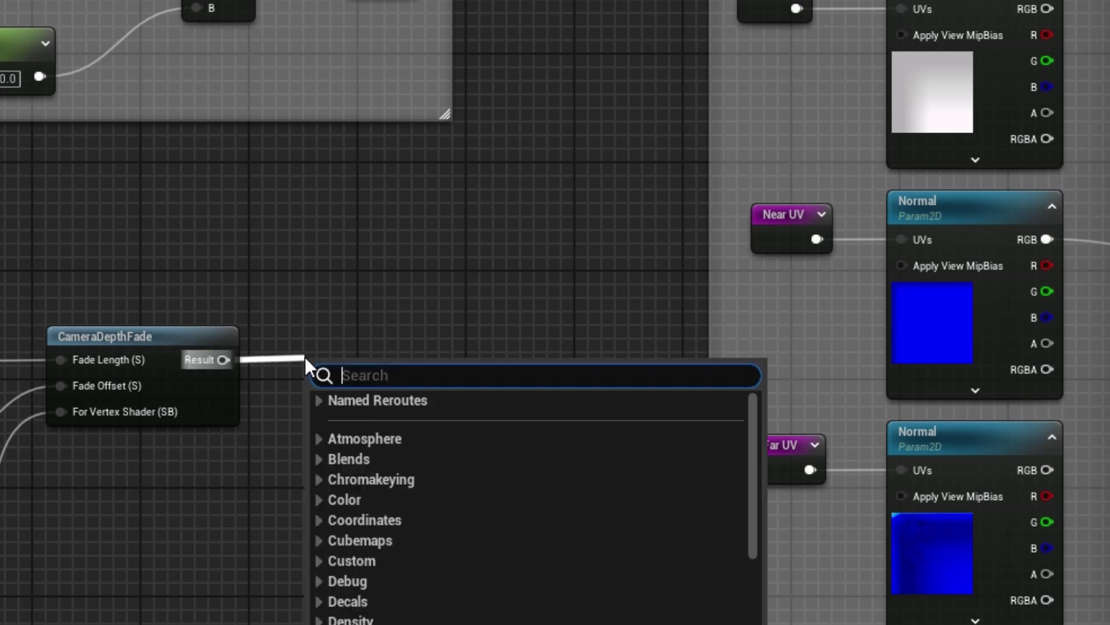
type("make")
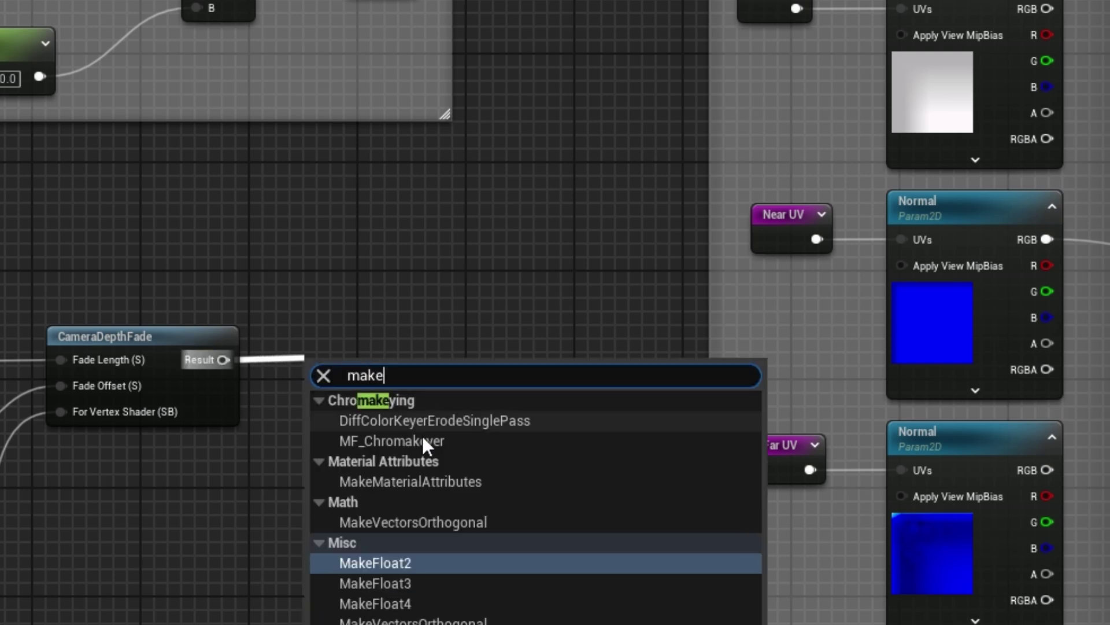
left_click(438, 482)
left_click_drag(401, 349, 413, 320)
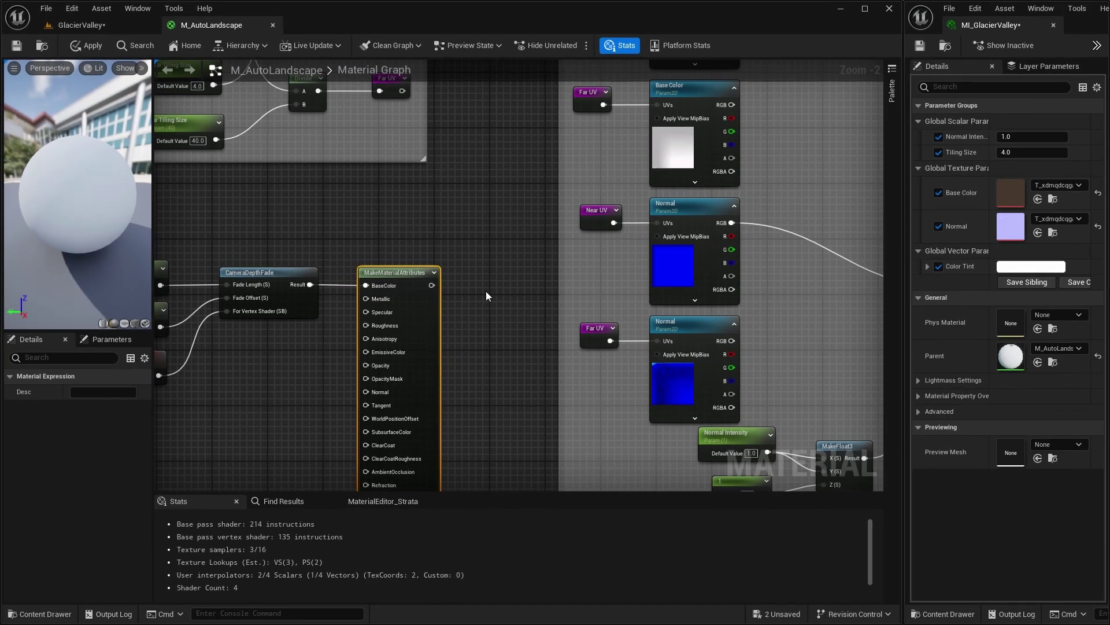
- Wire the new MakeMaterialAttributes node beside CameraDepthFade into the Final Output's Material Attributes and apply the material
scroll(503, 299, "down", 3)
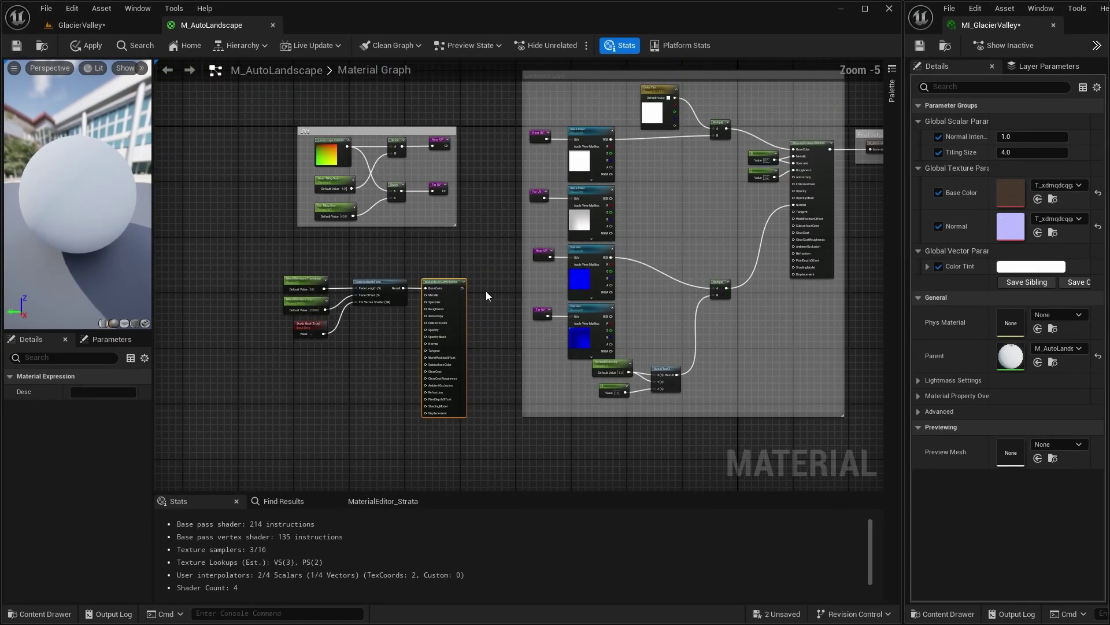
right_click_drag(412, 284, 377, 290)
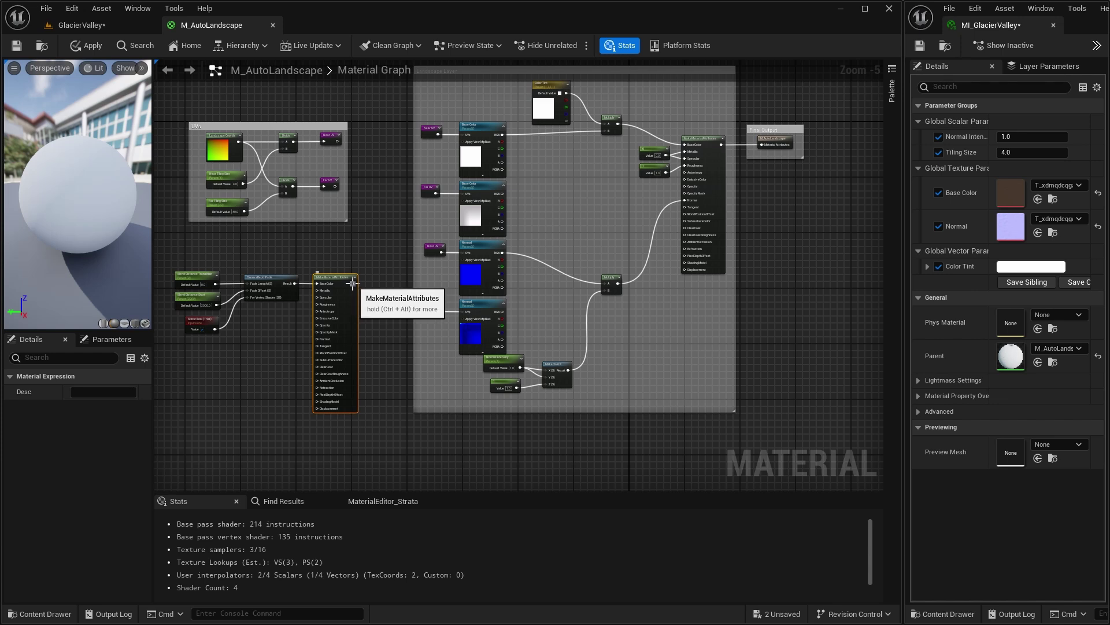
left_click_drag(353, 284, 764, 145)
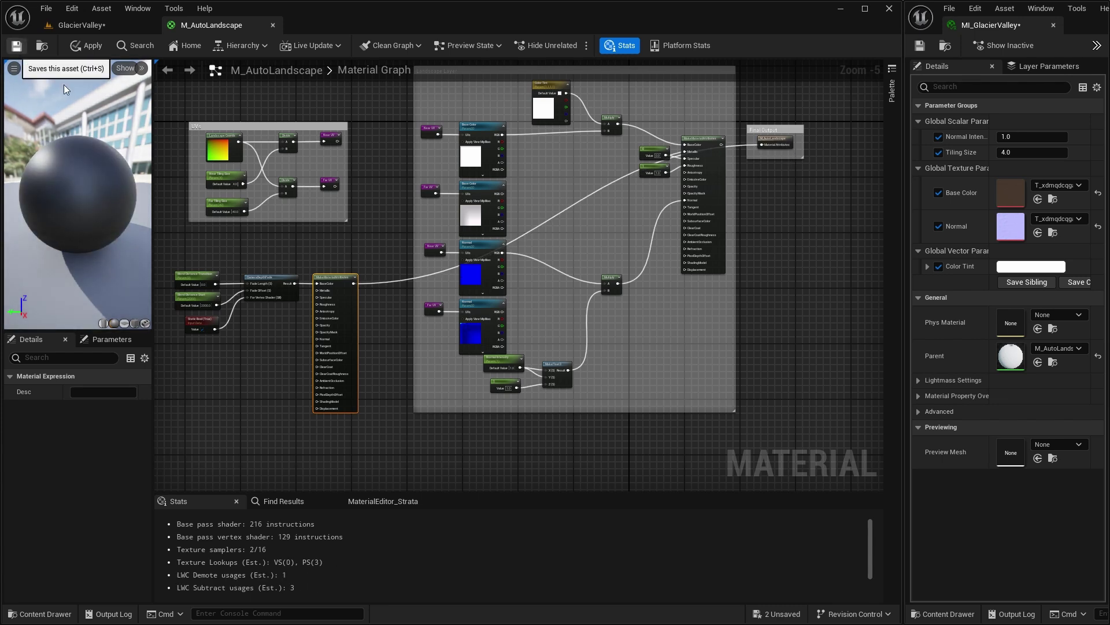
left_click(87, 45)
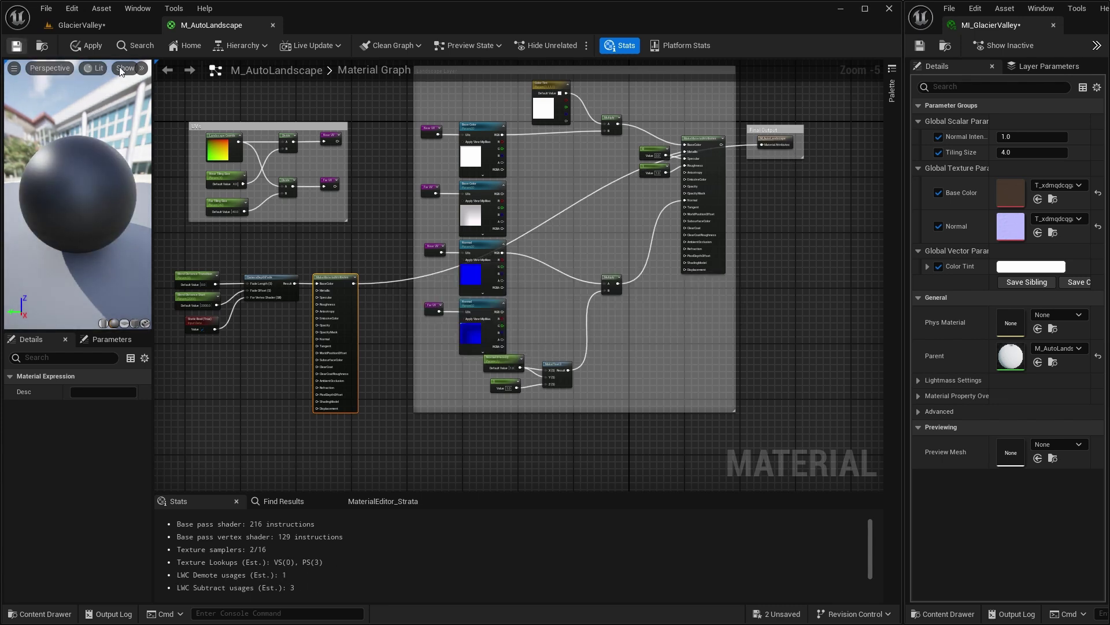
- Enable the Blend Distance Start and Blend Distance Transition overrides in MI_GlacierValley and widen the parameter name column
left_click(106, 23)
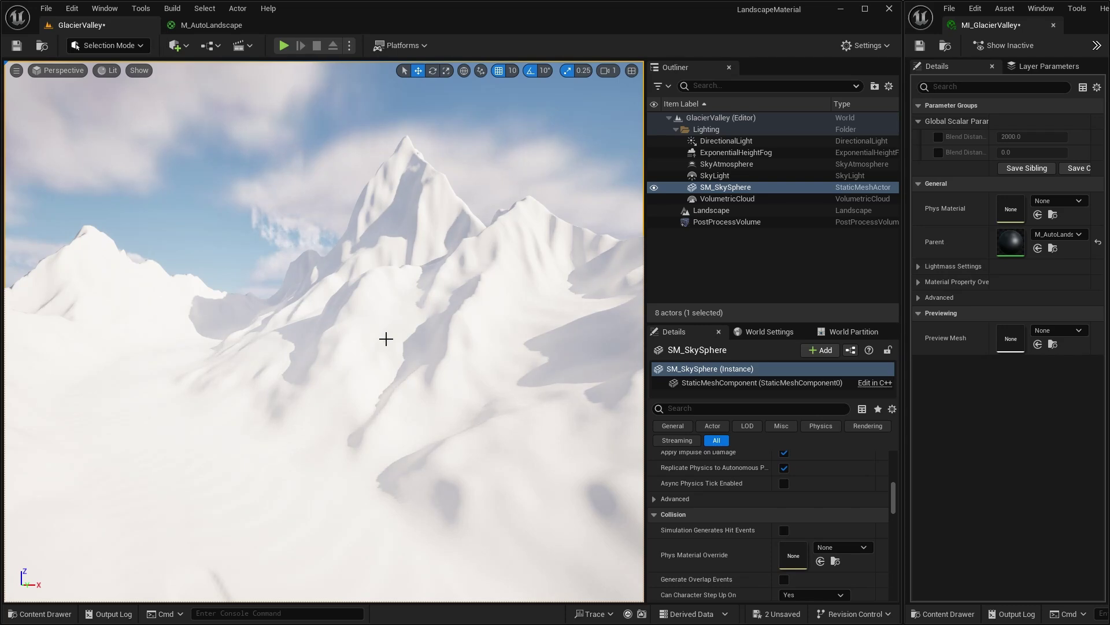
right_click_drag(386, 338, 387, 339)
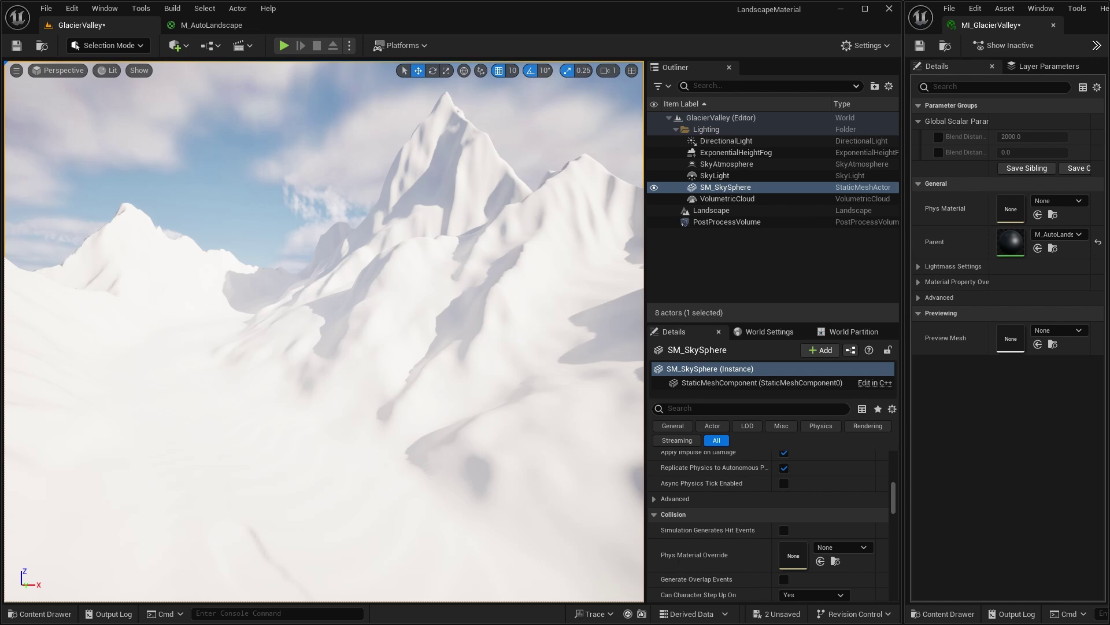
left_click(938, 137)
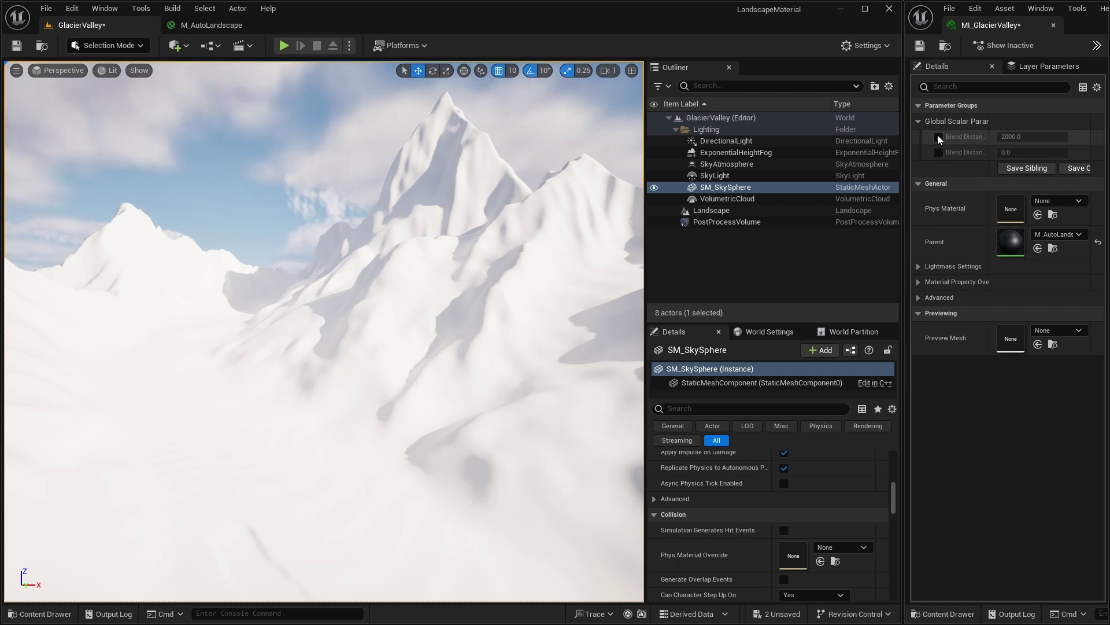
left_click(939, 152)
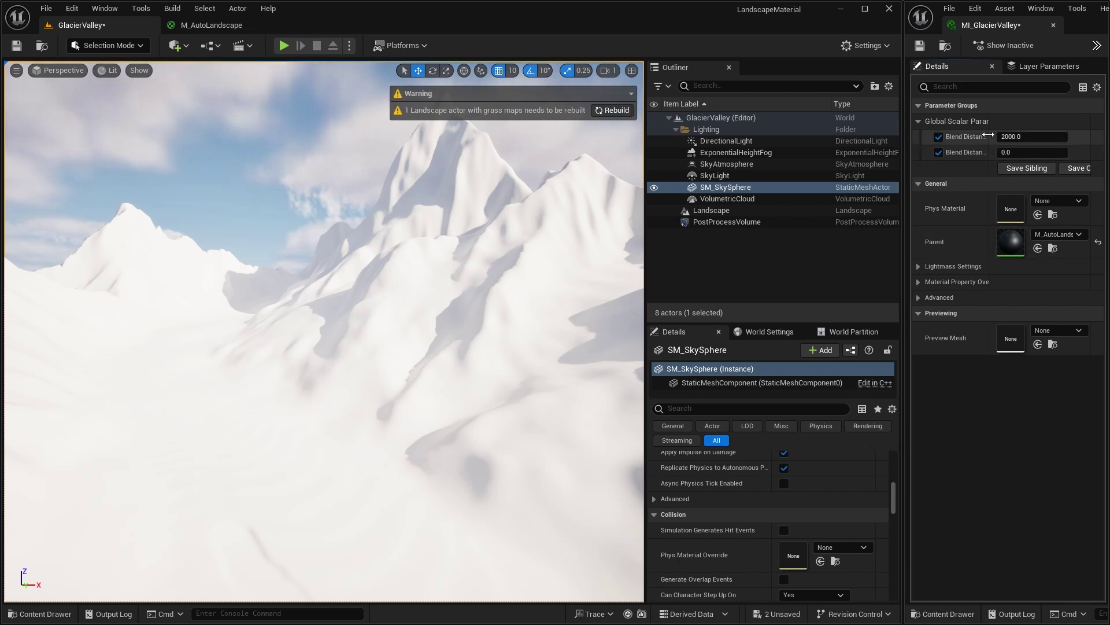
left_click_drag(993, 137, 1017, 137)
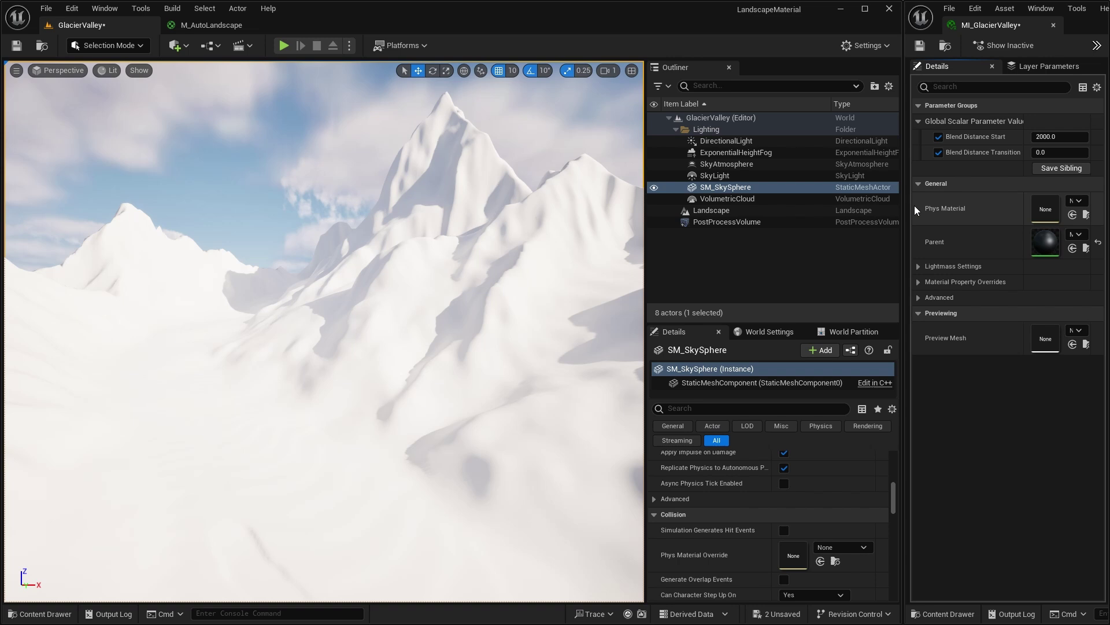
- Test a Blend Distance Start of 10000 on the GlacierValley landscape and settle on 4000
left_click_drag(474, 310, 444, 283)
right_click_drag(444, 283, 428, 281)
scroll(437, 282, "up", 2)
scroll(433, 283, "up", 1)
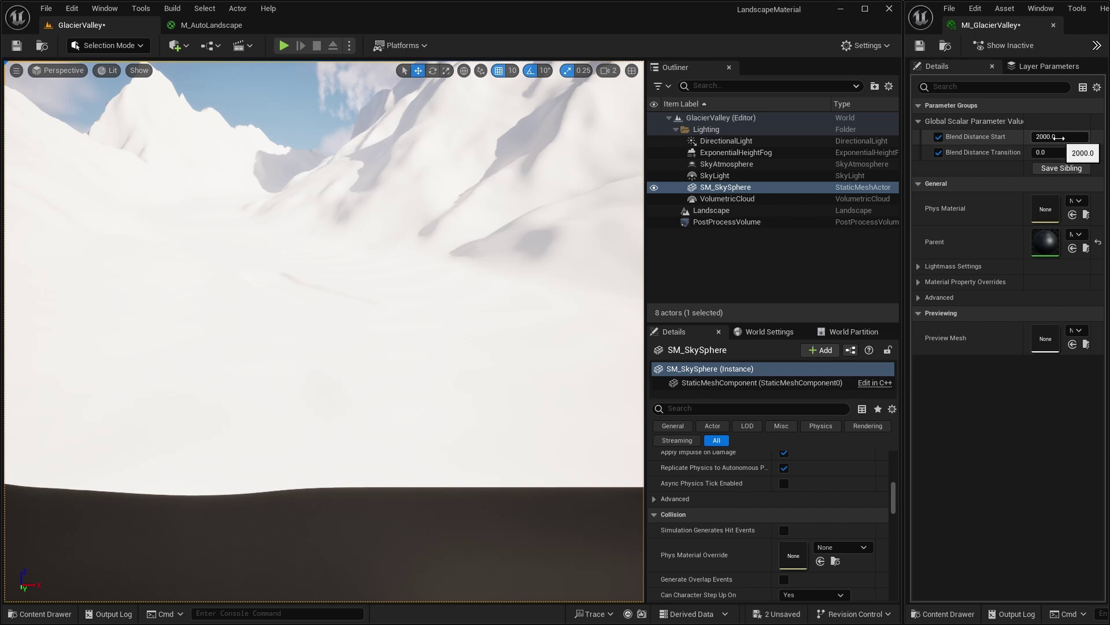
left_click(1071, 138)
type("10000")
key("Return")
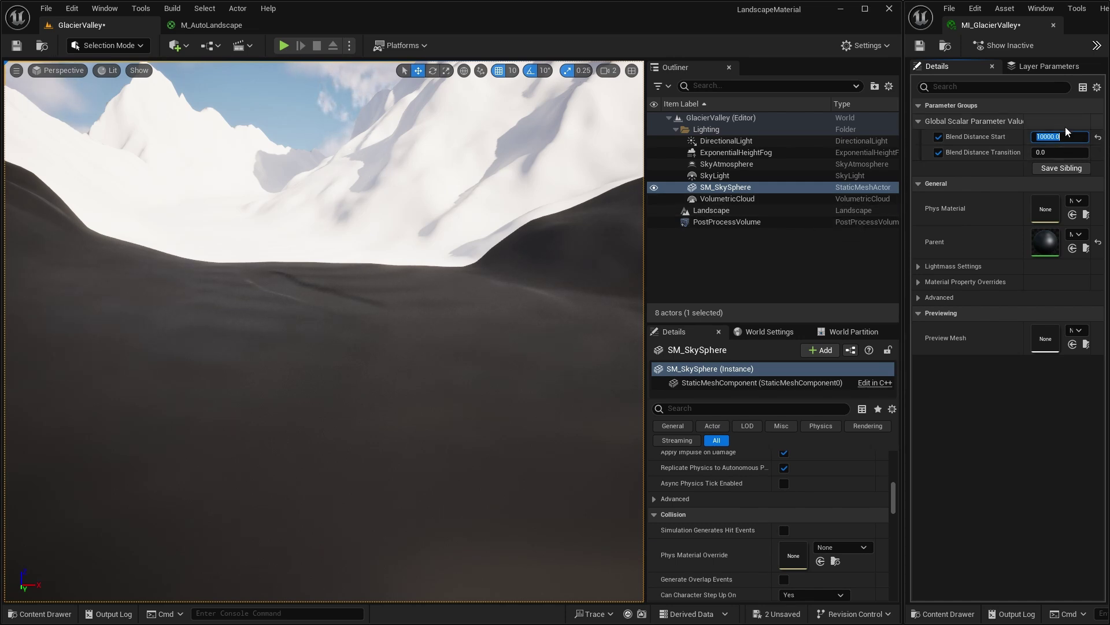
type("4000")
key("Return")
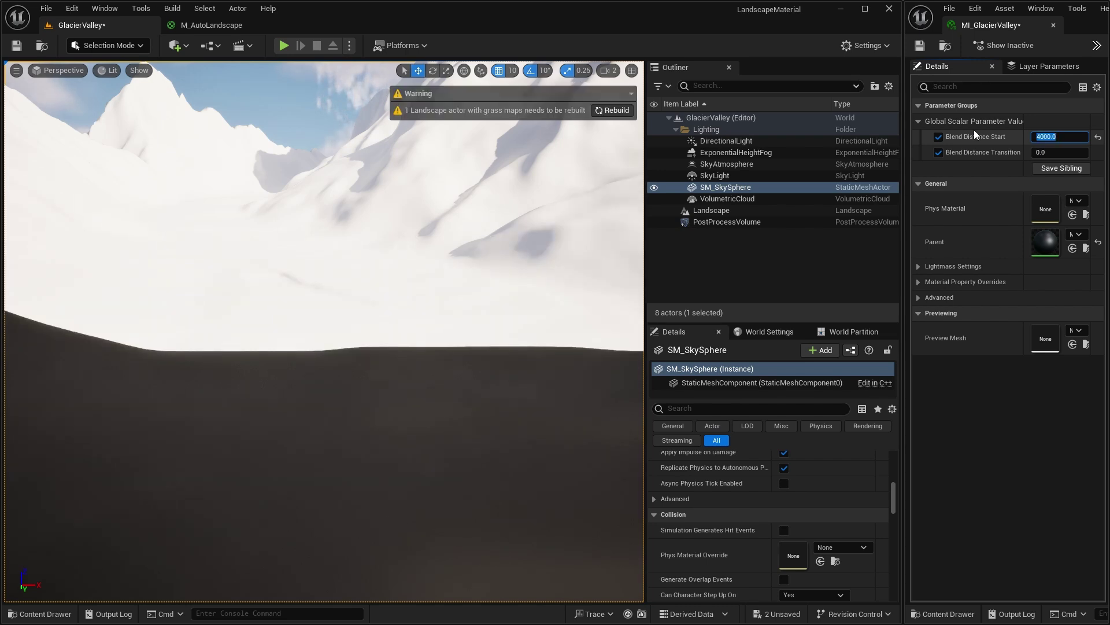
- Try a Blend Distance Transition of 10000 in MI_GlacierValley and set it back to 0
left_click(1062, 153)
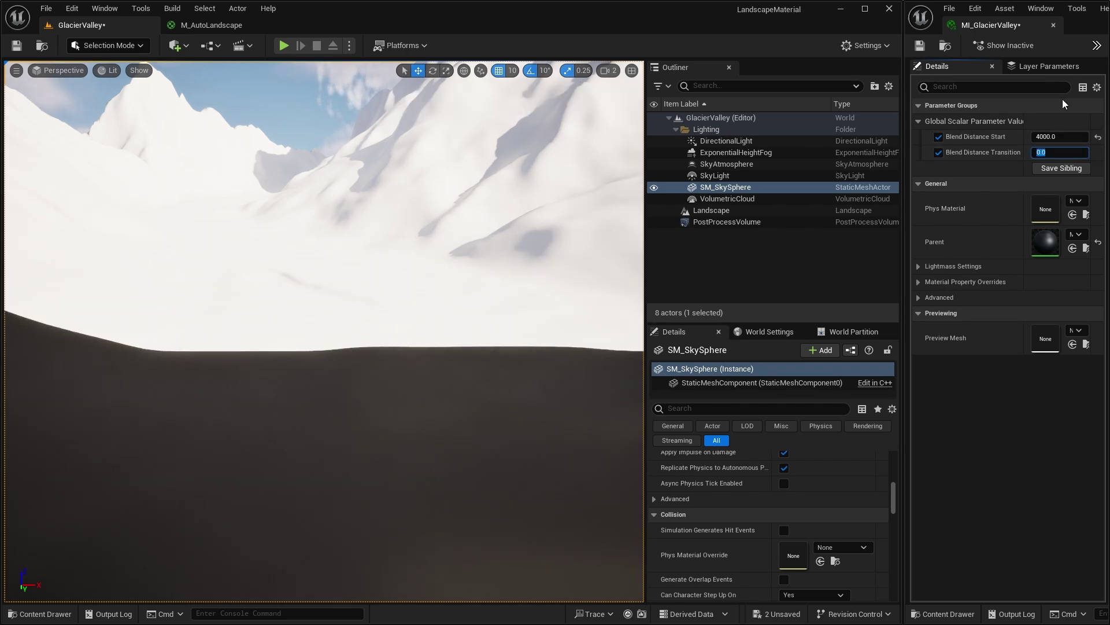
type("10000")
key("Return")
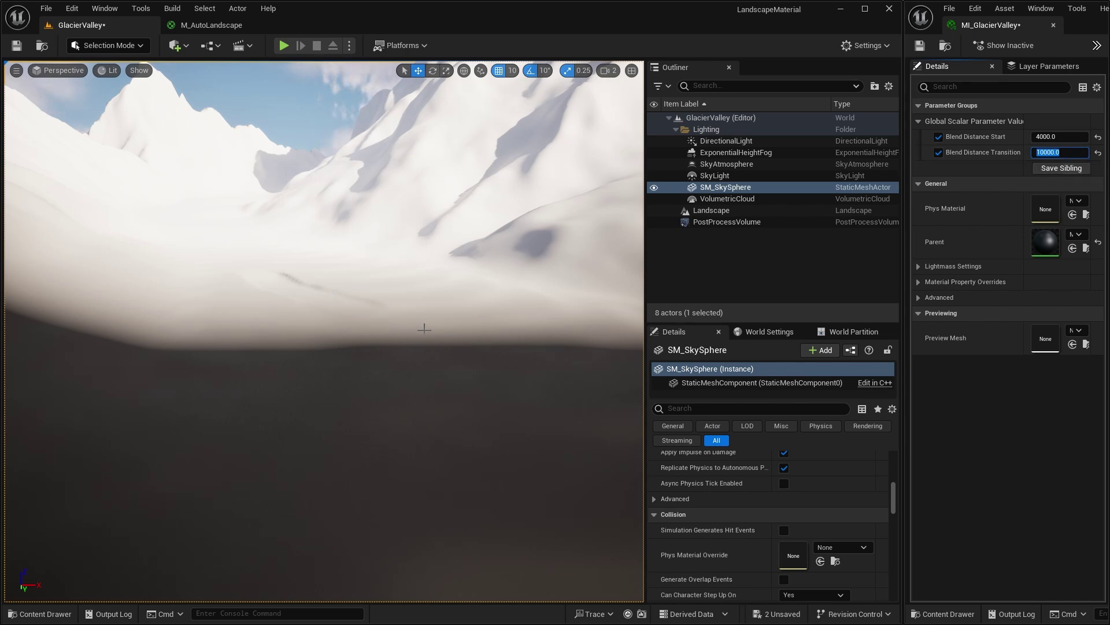
type("0")
key("Return")
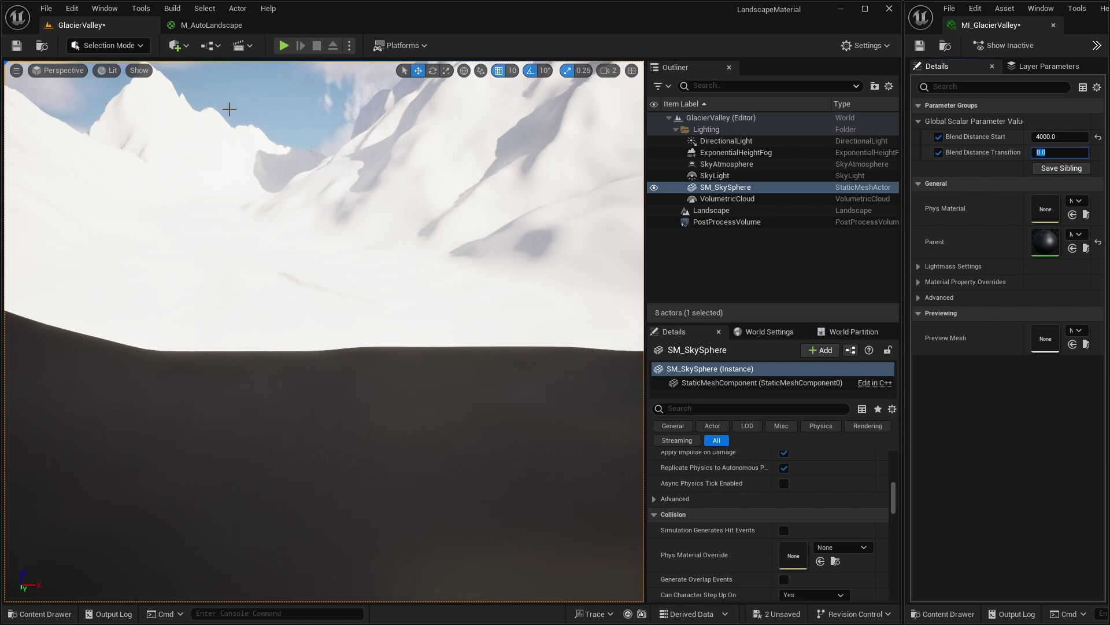
- In M_AutoLandscape, reconnect the Landscape Layer's MakeMaterialAttributes to Final Output and delete the MakeMaterialAttributes node beside CameraDepthFade
left_click(214, 27)
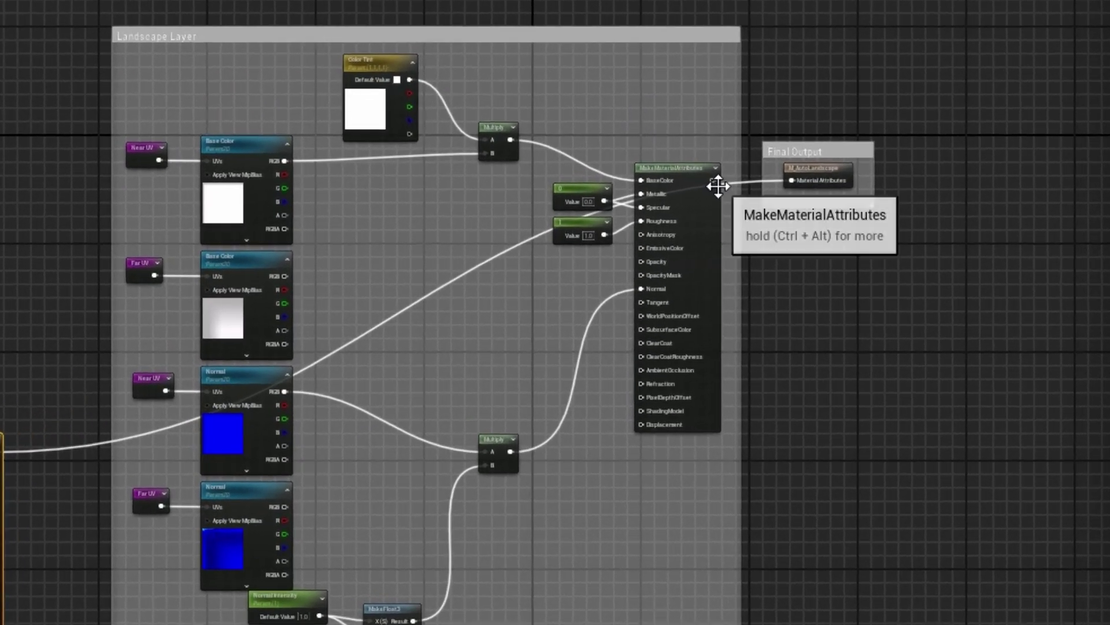
left_click_drag(712, 181, 790, 179)
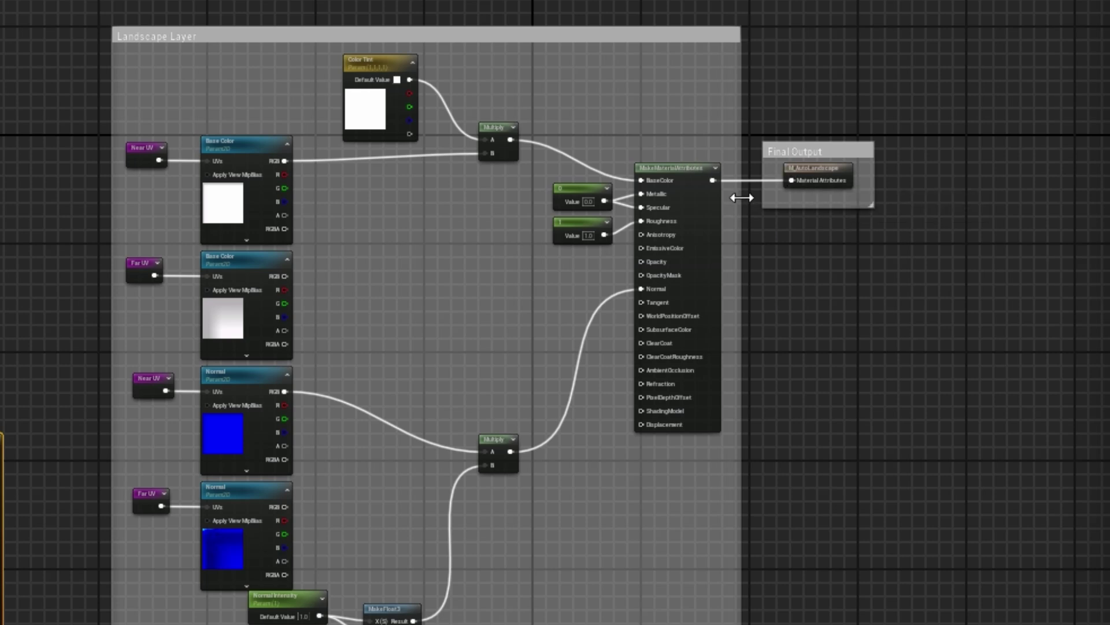
right_click_drag(35, 463, 365, 373)
scroll(341, 376, "up", 5)
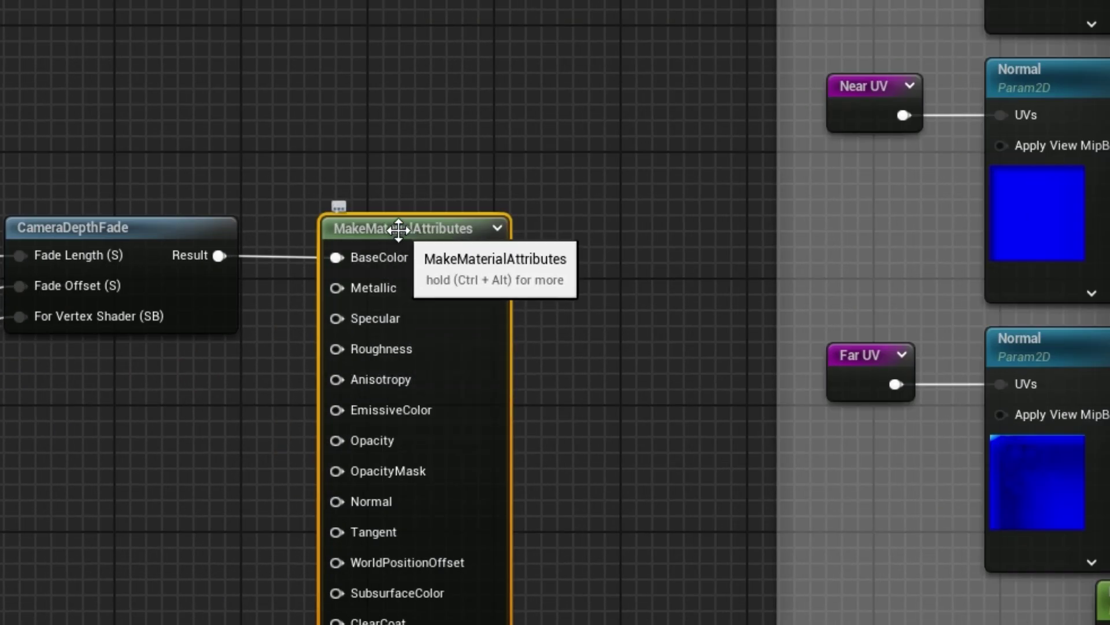
key("Delete")
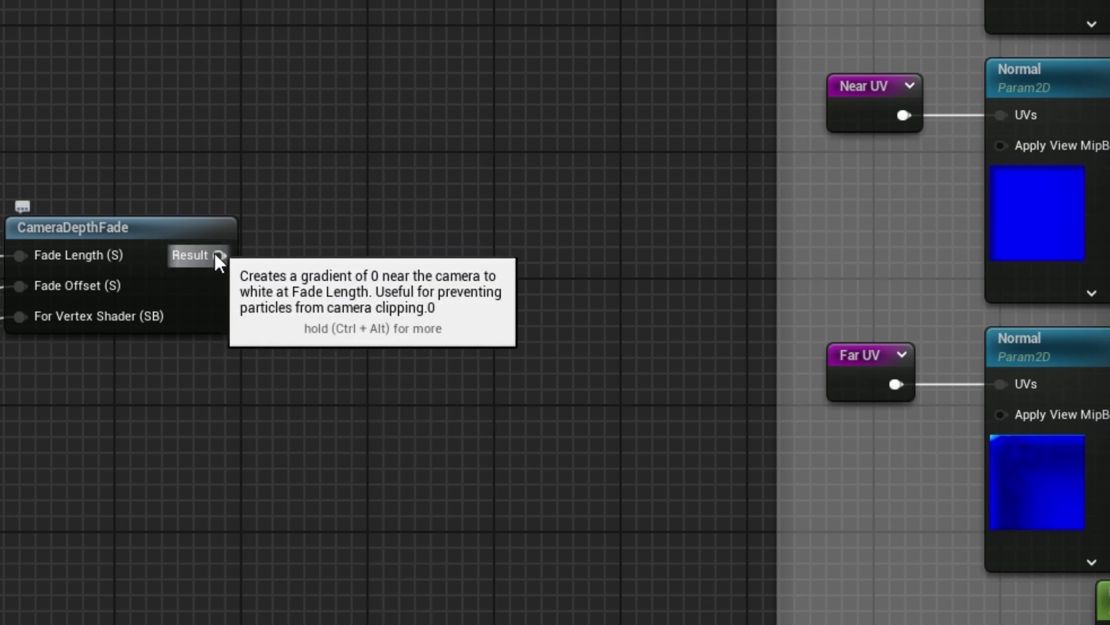
- Add a named reroute declaration from CameraDepthFade's Result output and name it Distance Blend Mask
left_click_drag(219, 255, 288, 255)
type("add")
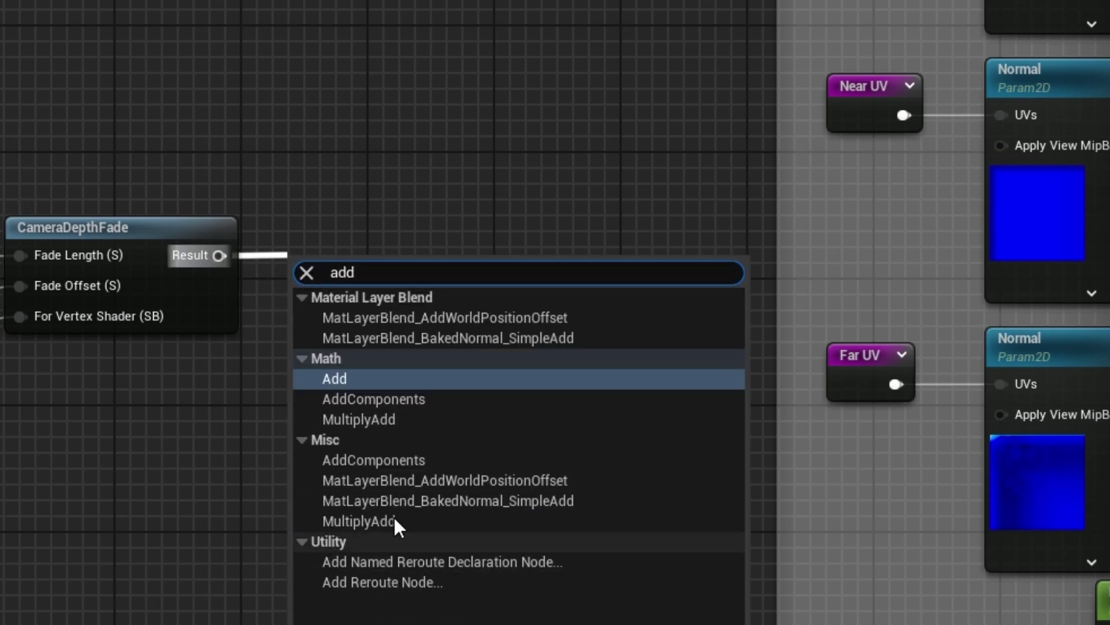
left_click(433, 561)
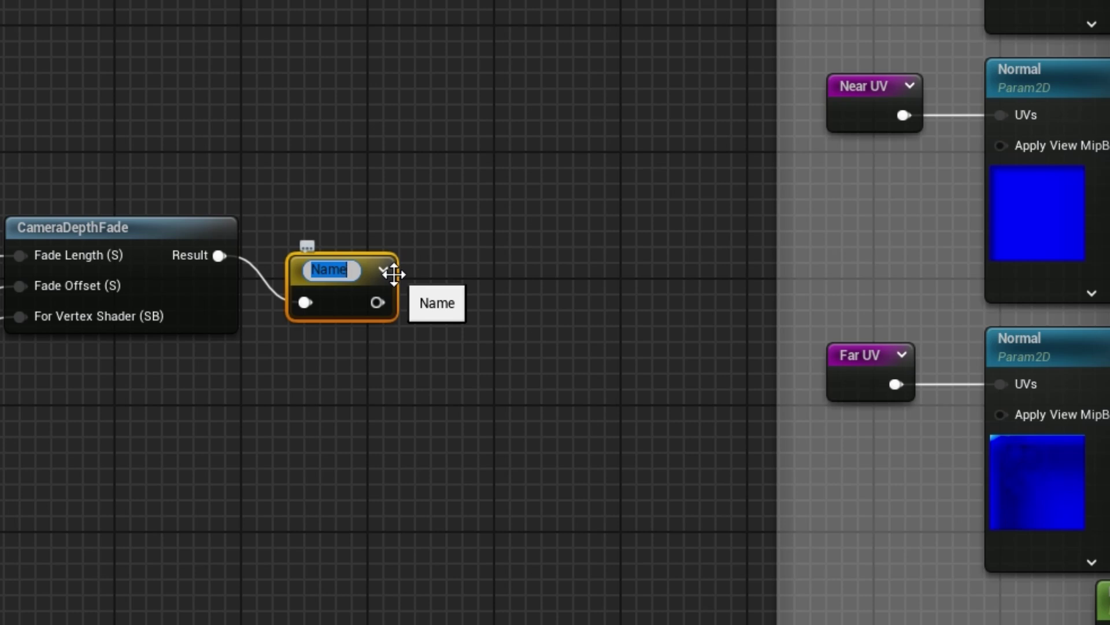
type("Distance")
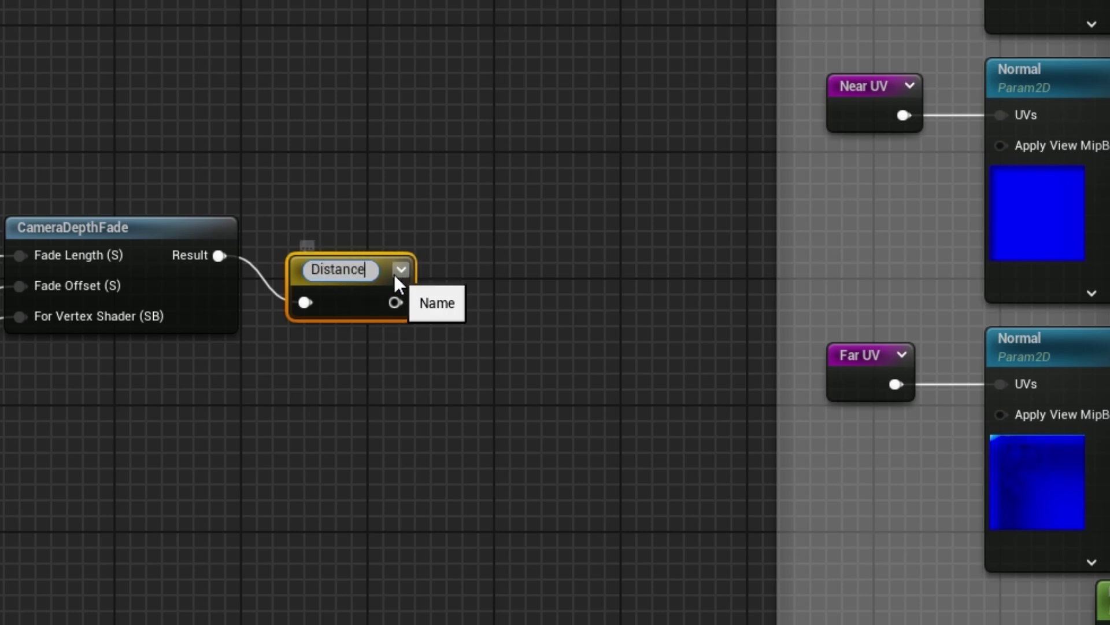
type(" Blend Mask")
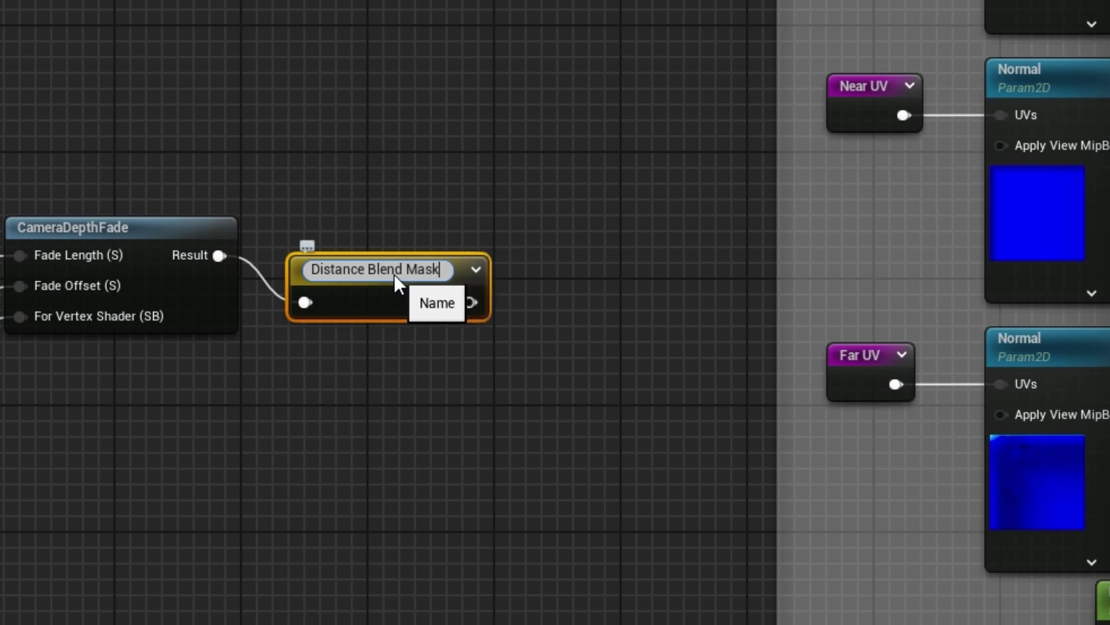
key("Return")
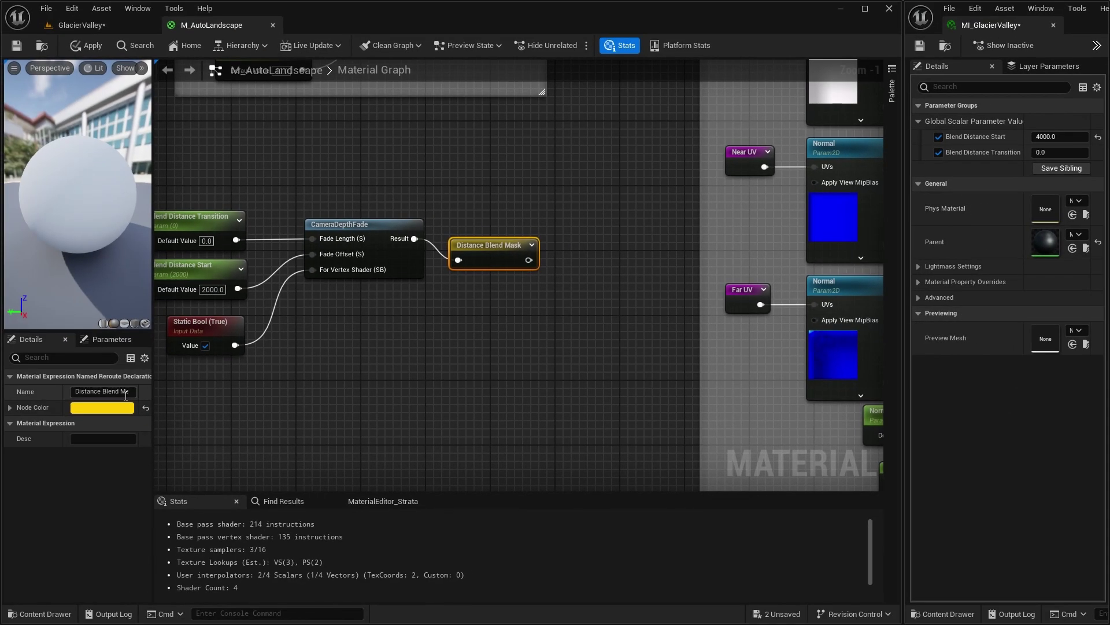
- Set the Distance Blend Mask node's colour to magenta (R 0.925, G 0, B 1) and align it with CameraDepthFade's Result output
left_click(123, 407)
left_click(195, 346)
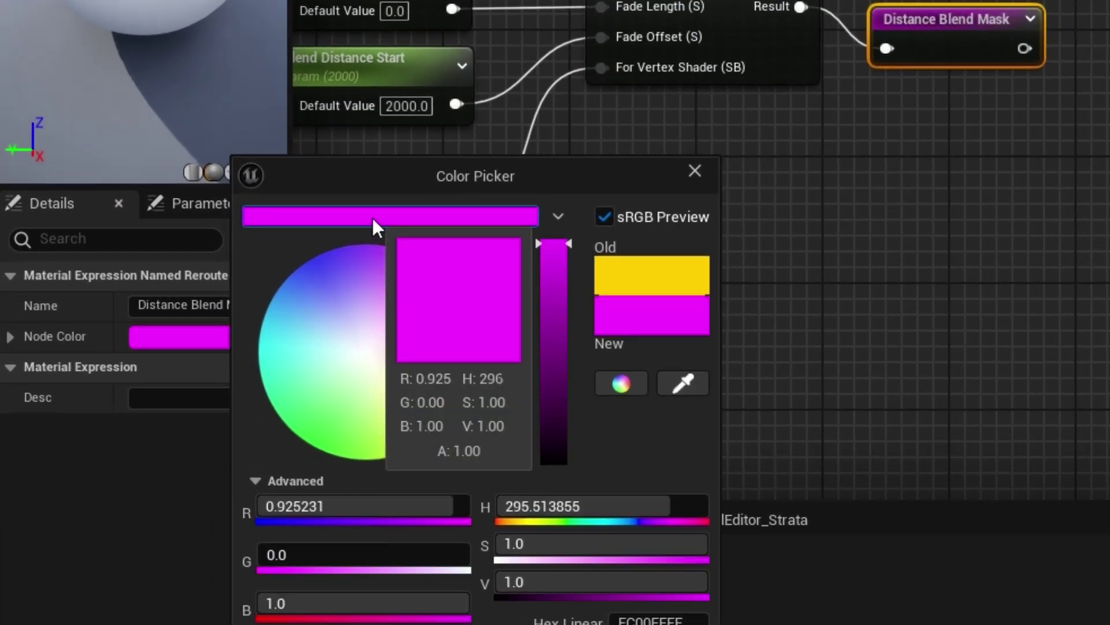
left_click(695, 171)
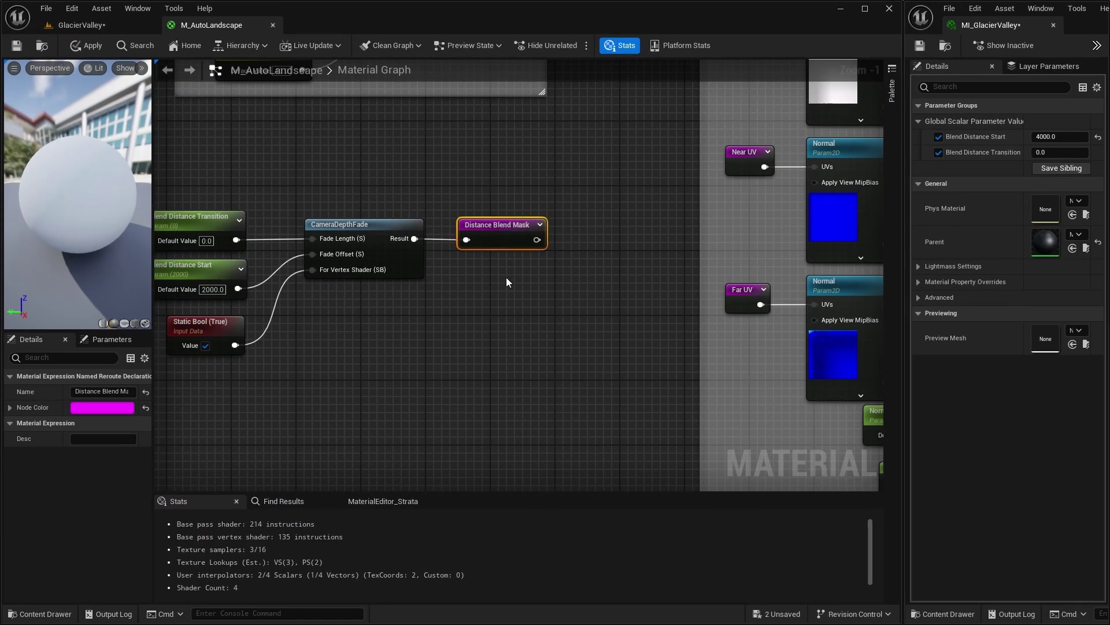
- Group the two Blend Distance parameters, Static Bool, CameraDepthFade and reroute nodes in a comment titled Depth Fade Mask
scroll(558, 272, "down", 2)
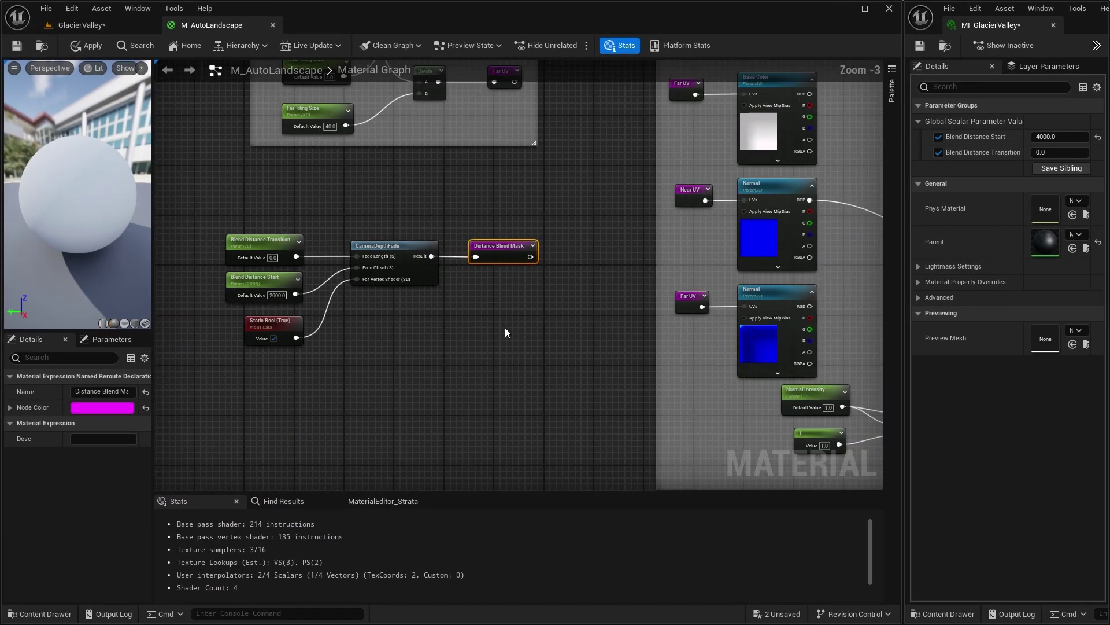
right_click_drag(505, 331, 582, 343)
left_click_drag(278, 224, 645, 381)
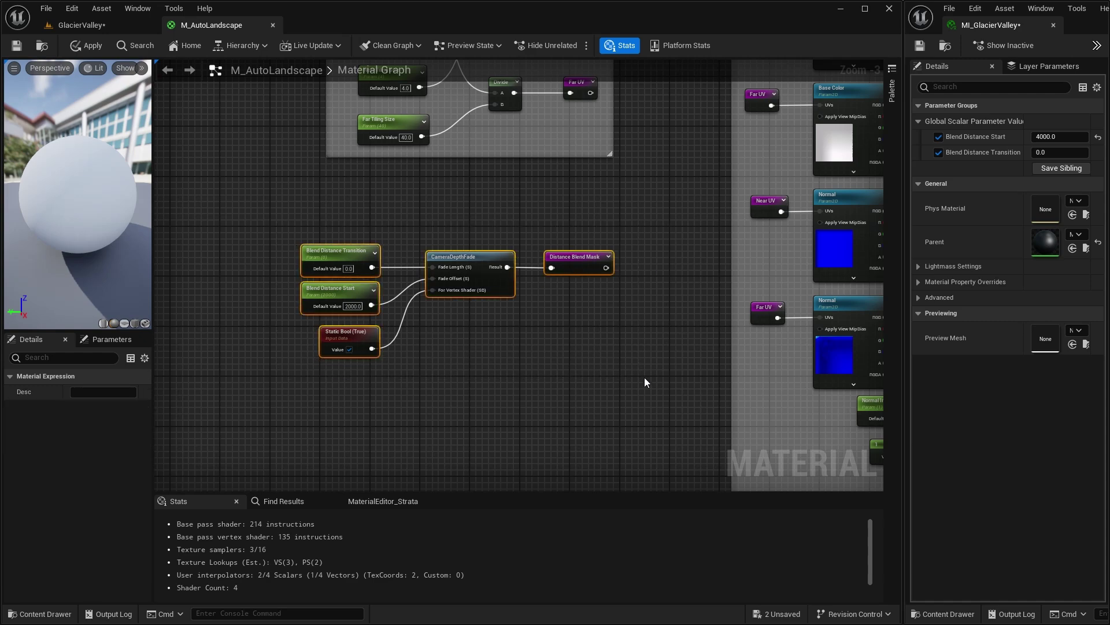
key("c")
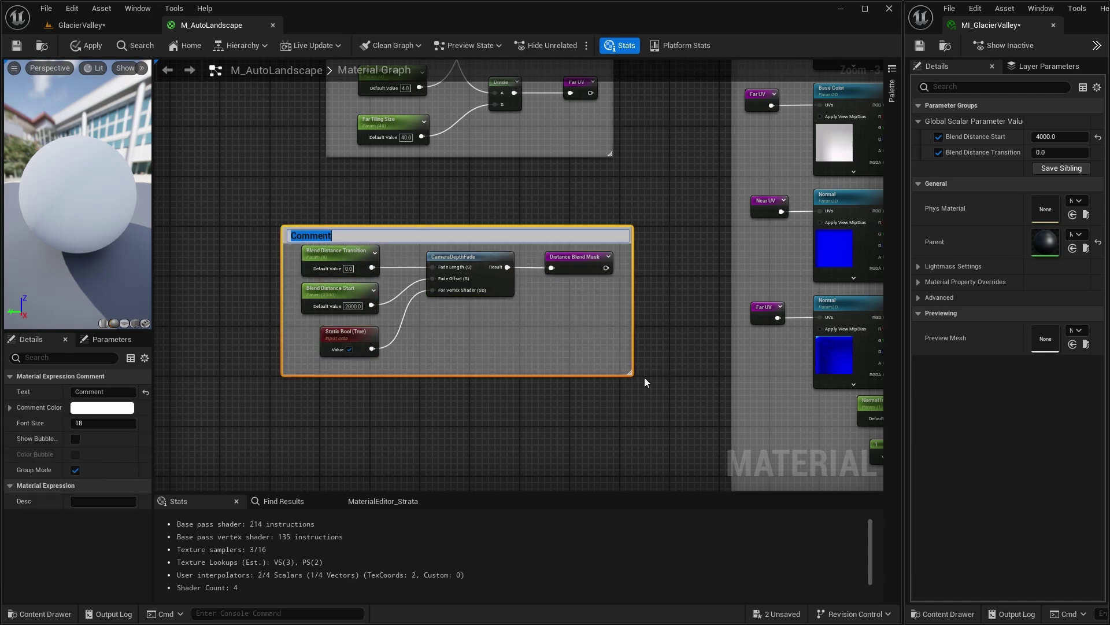
type("Depth Fade Mask")
key("Return")
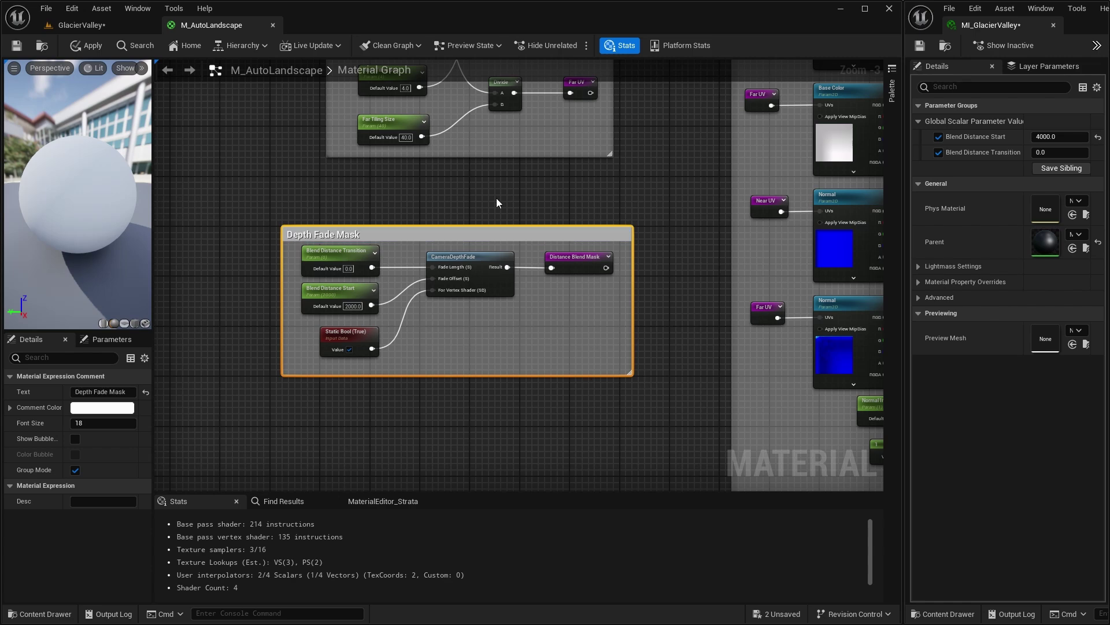
- Rename the Distance Blend Mask reroute as Depth Fade Mask and move its comment group up beneath the UV tiling group
left_click(573, 258)
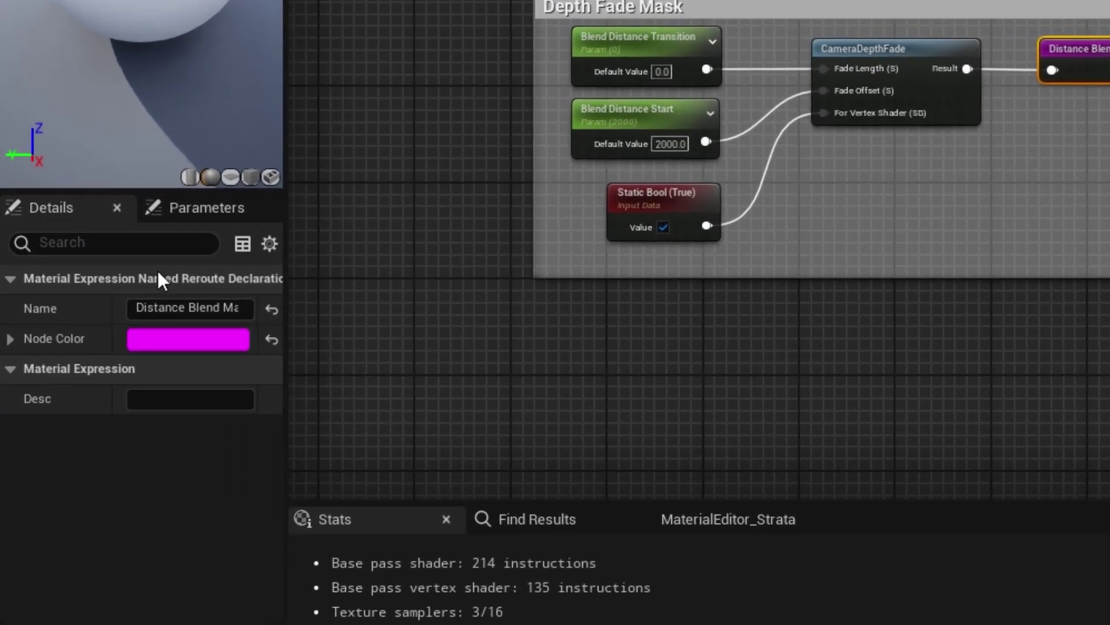
key("shift+Home")
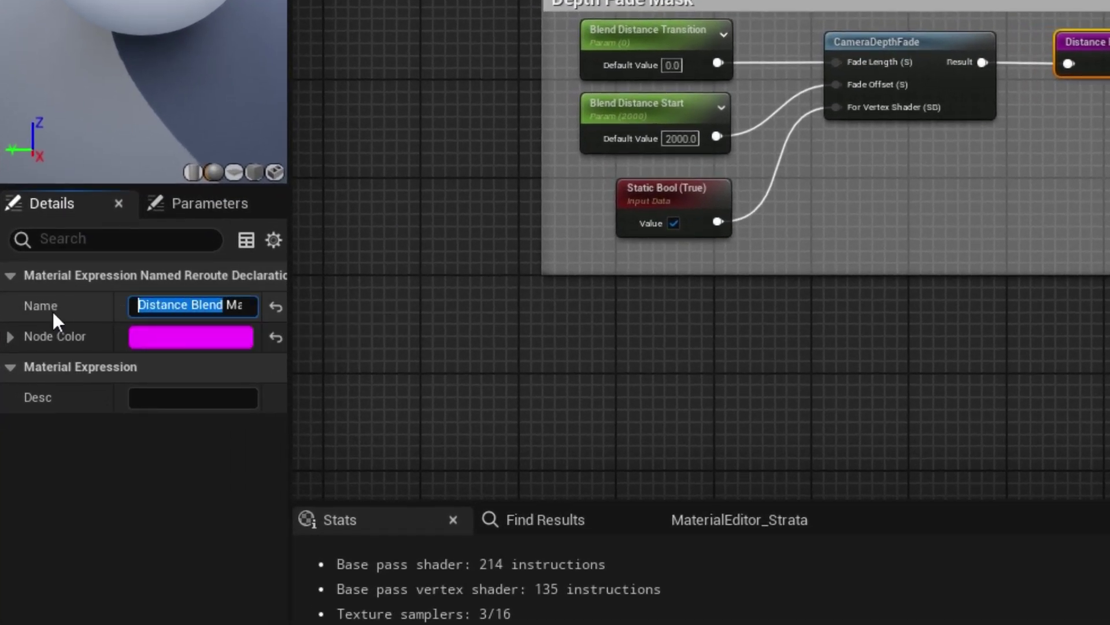
type("Depth ")
type("Fade")
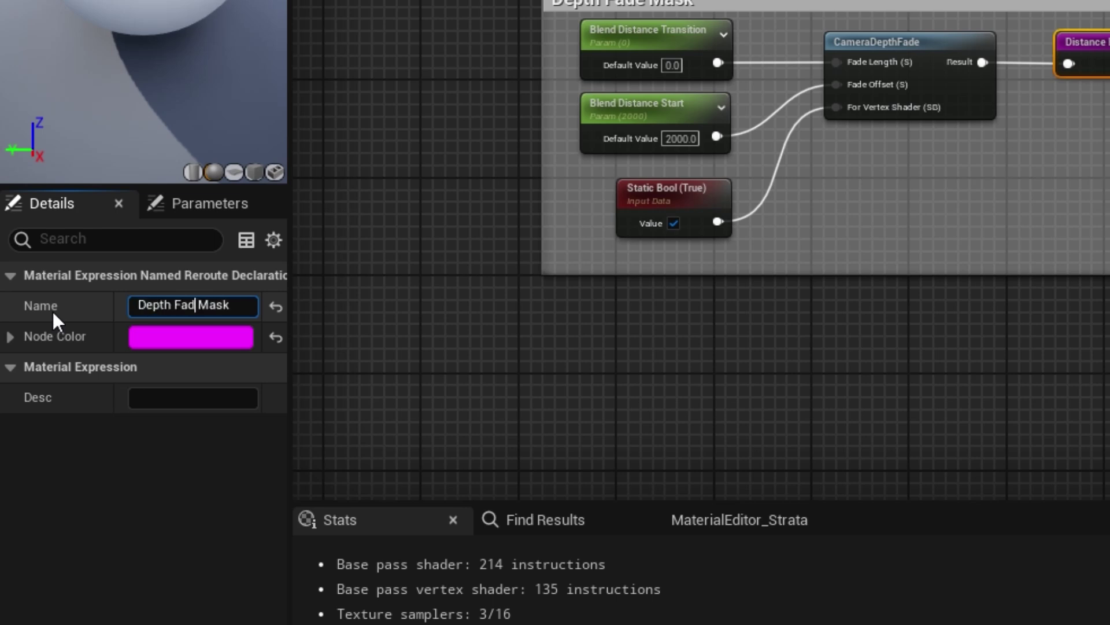
key("Return")
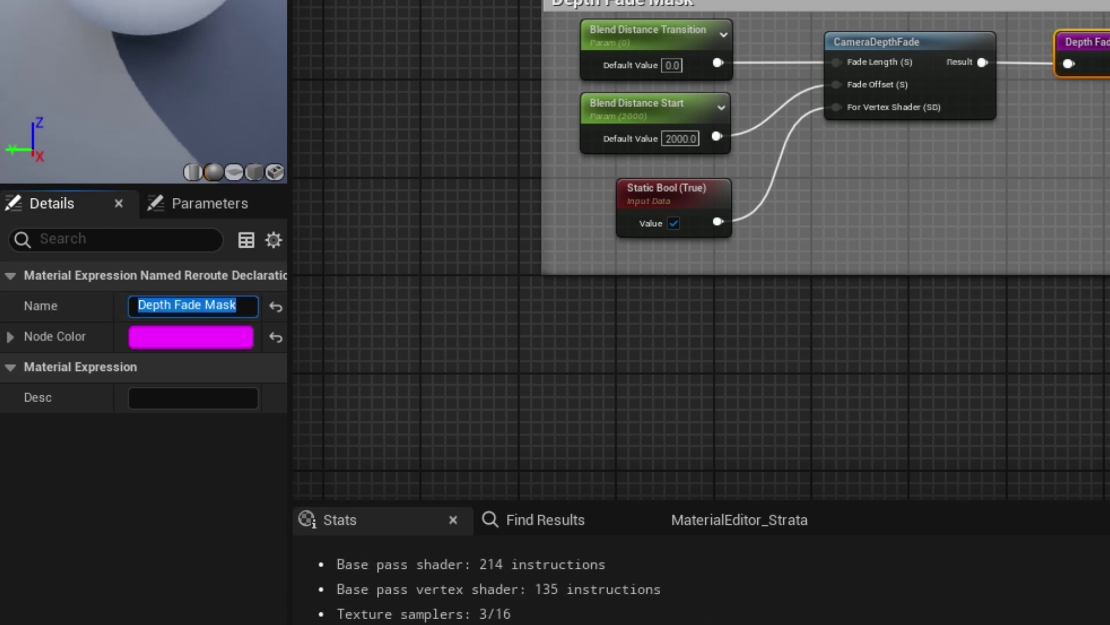
left_click_drag(988, 3, 1059, 0)
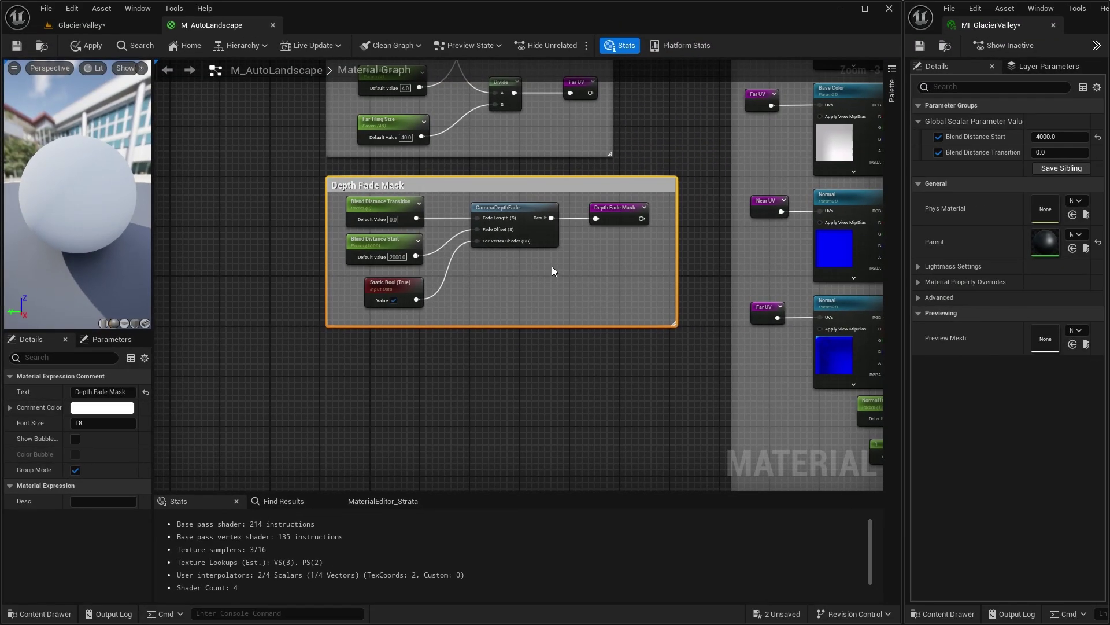
- Add a Lerp node between the Base Color texture samples and the colour Multiply in the Landscape Layer group
right_click_drag(654, 256, 370, 324)
scroll(655, 253, "down", 1)
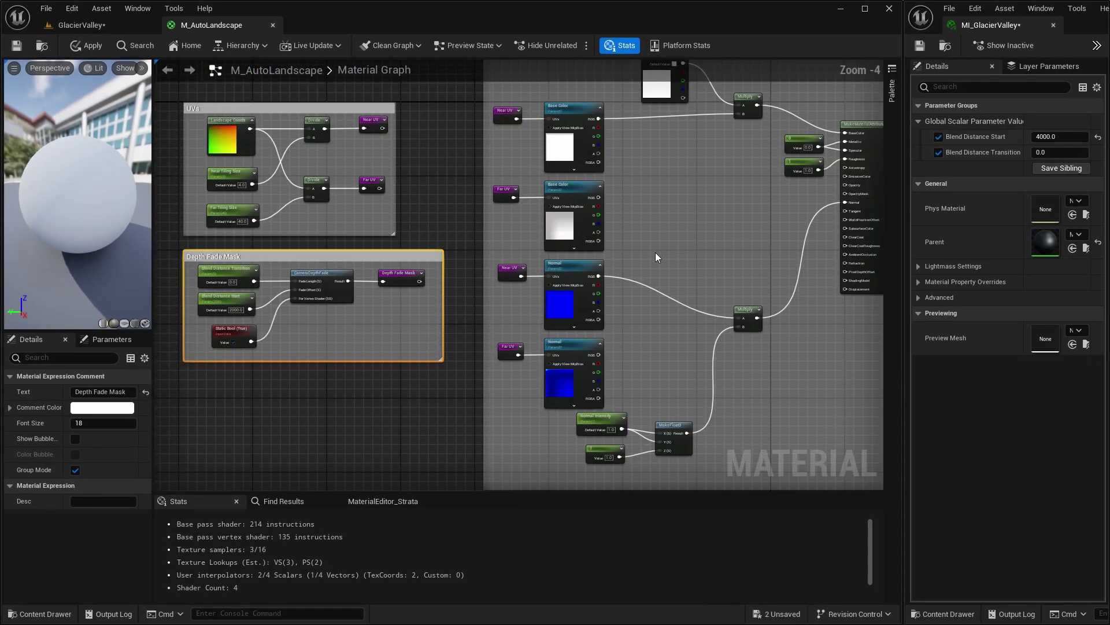
right_click_drag(655, 252, 566, 347)
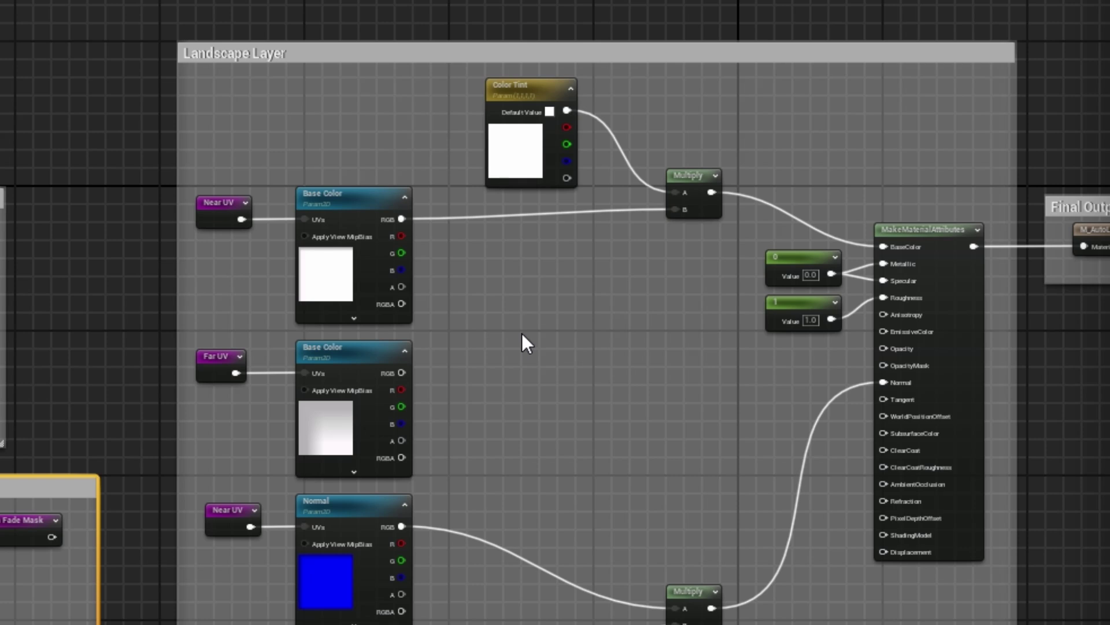
left_click(543, 307)
left_click_drag(583, 312, 585, 277)
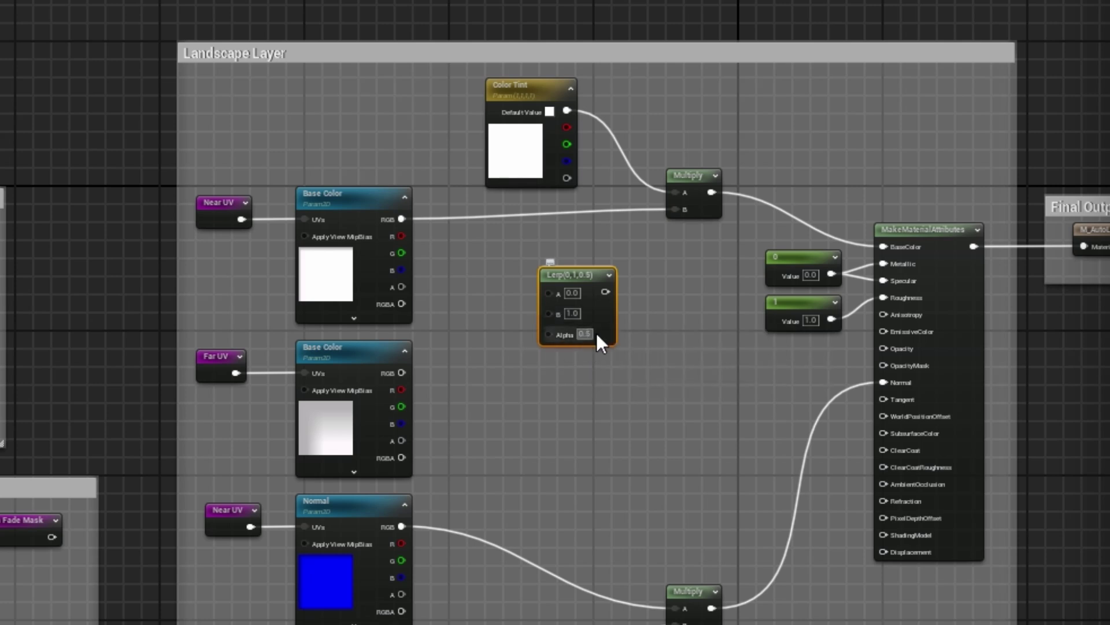
left_click_drag(593, 276, 611, 274)
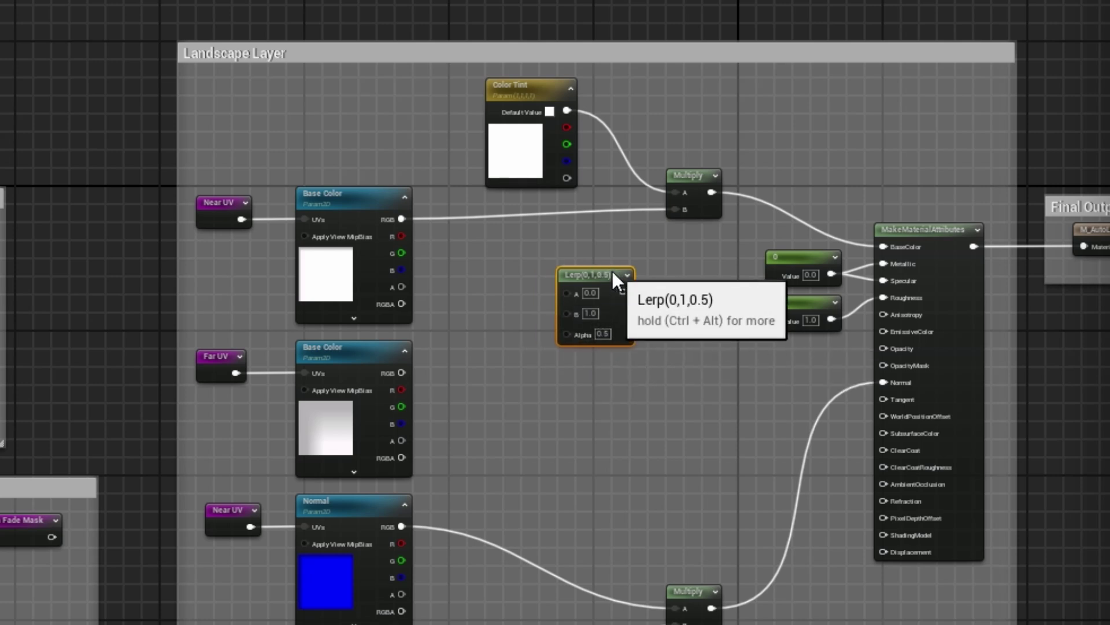
- Add a Depth Fade Mask named reroute, feed it into the Lerp's Alpha, and space the two nodes apart
right_click(480, 387)
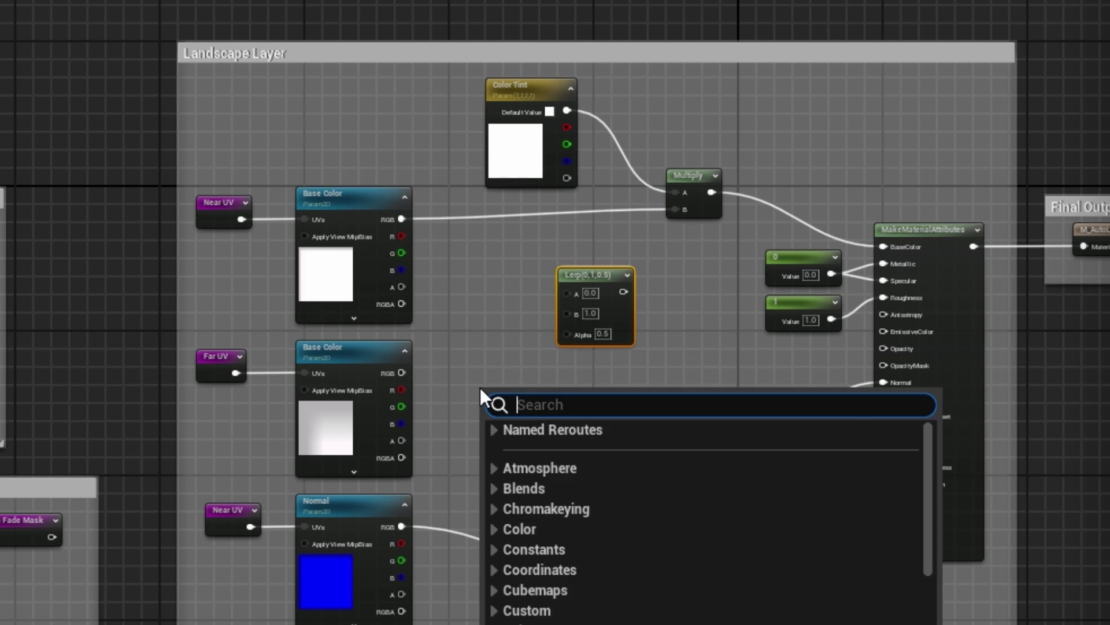
type("depth")
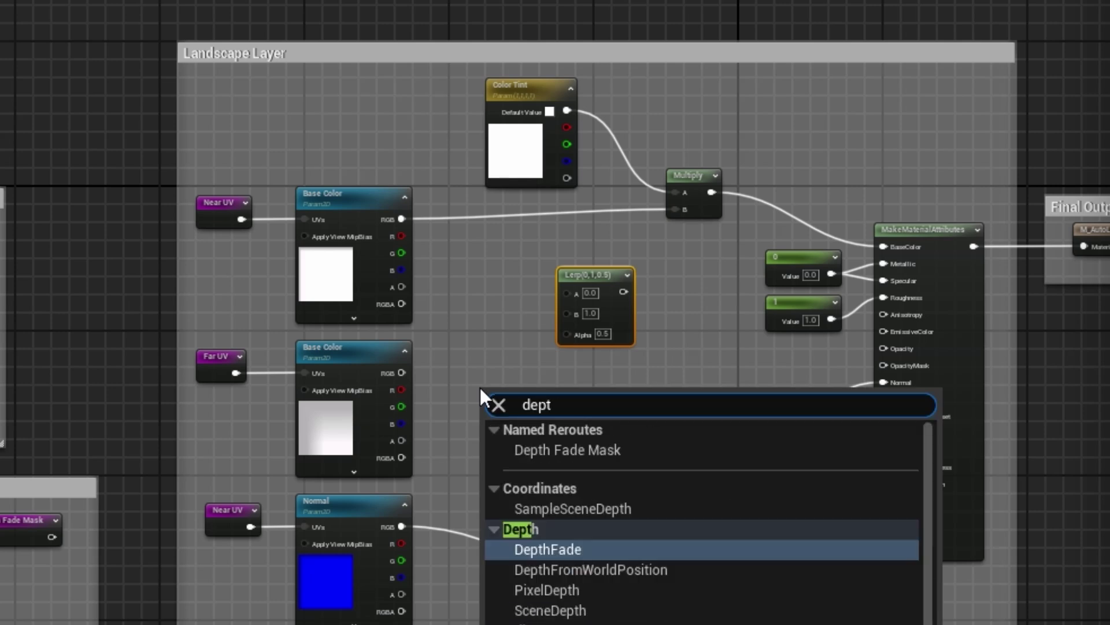
left_click(587, 450)
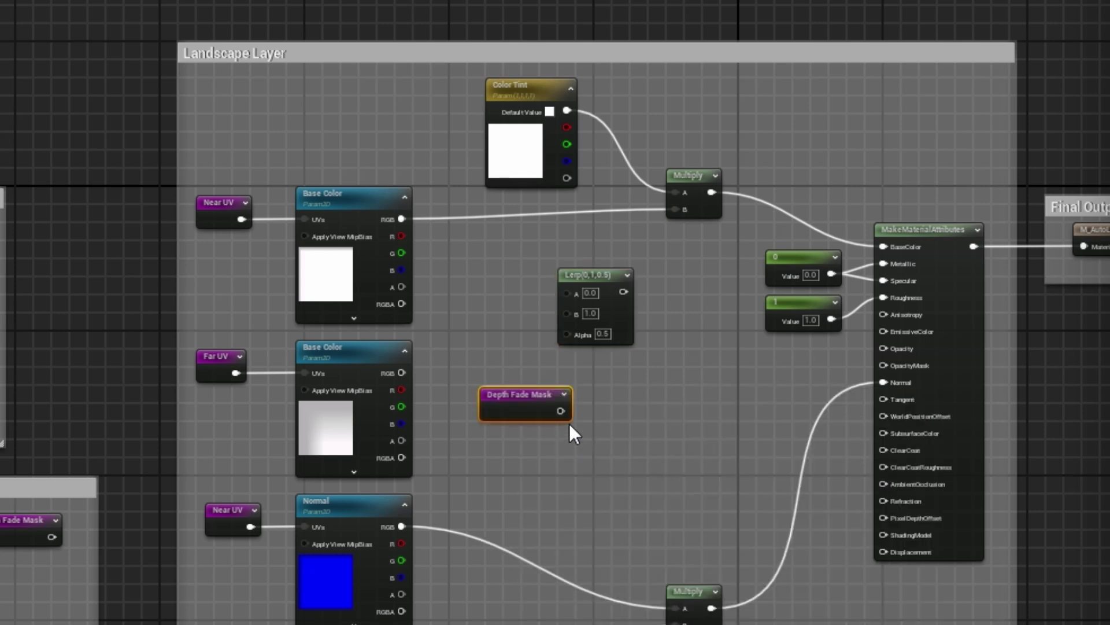
left_click_drag(542, 392, 566, 334)
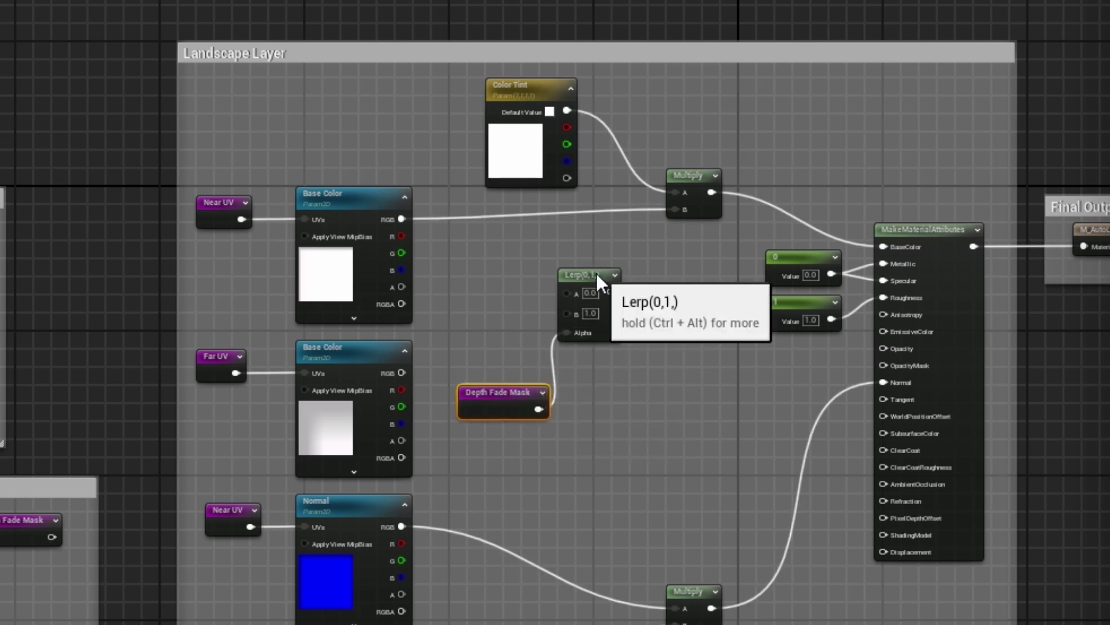
left_click_drag(595, 273, 620, 273)
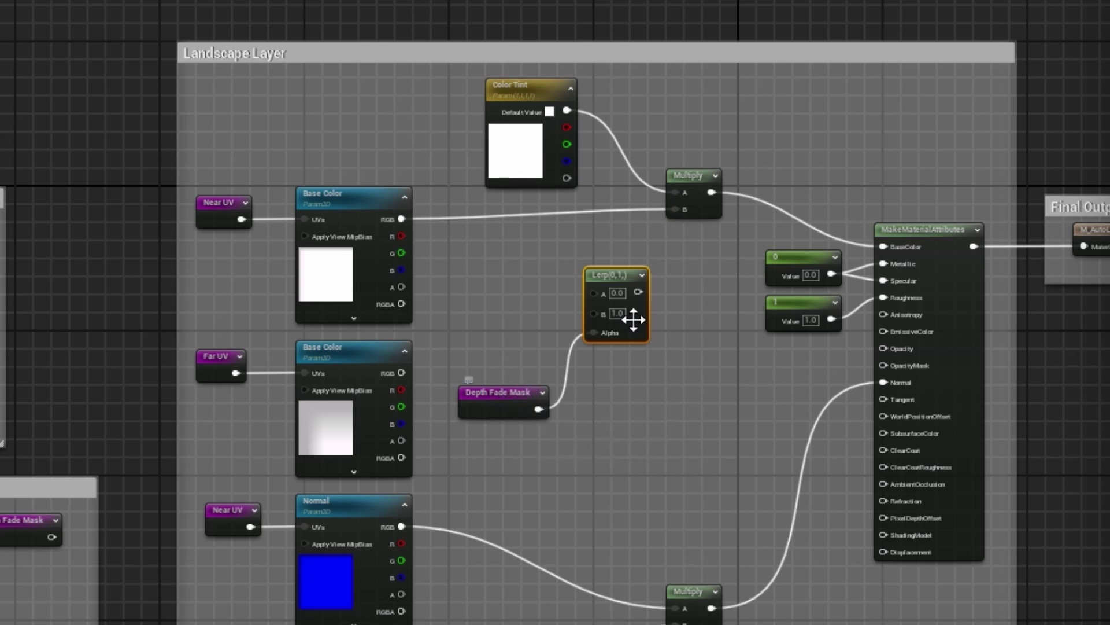
- Connect the near and far Base Color RGB outputs to the Lerp's A and B, and its result to the colour Multiply's B
left_click(617, 293)
left_click(623, 313)
left_click_drag(401, 219, 595, 292)
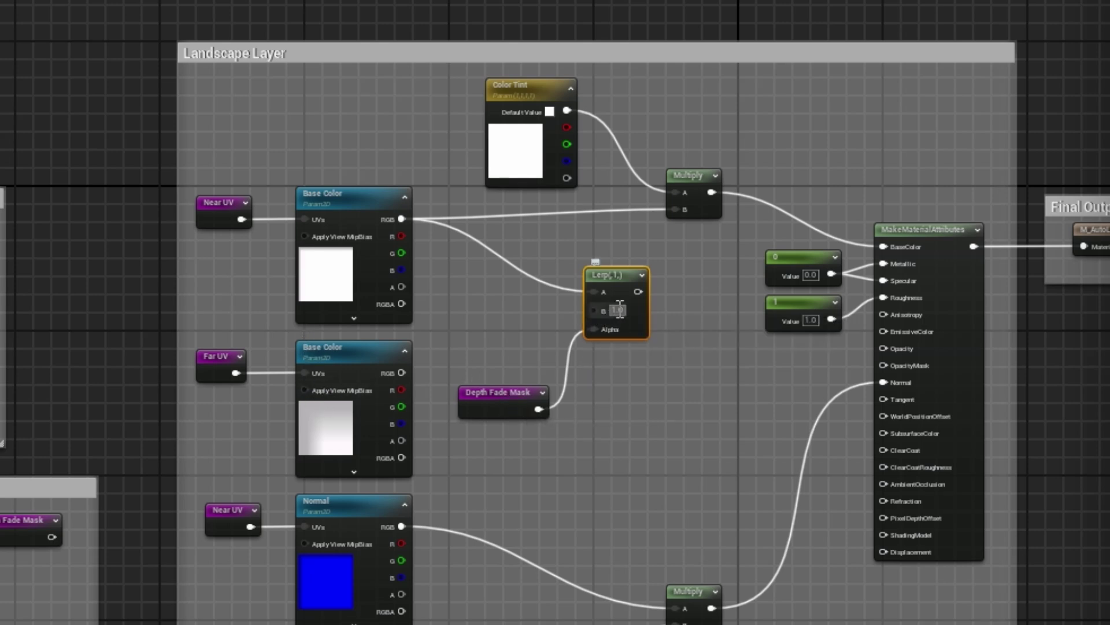
left_click_drag(401, 373, 594, 312)
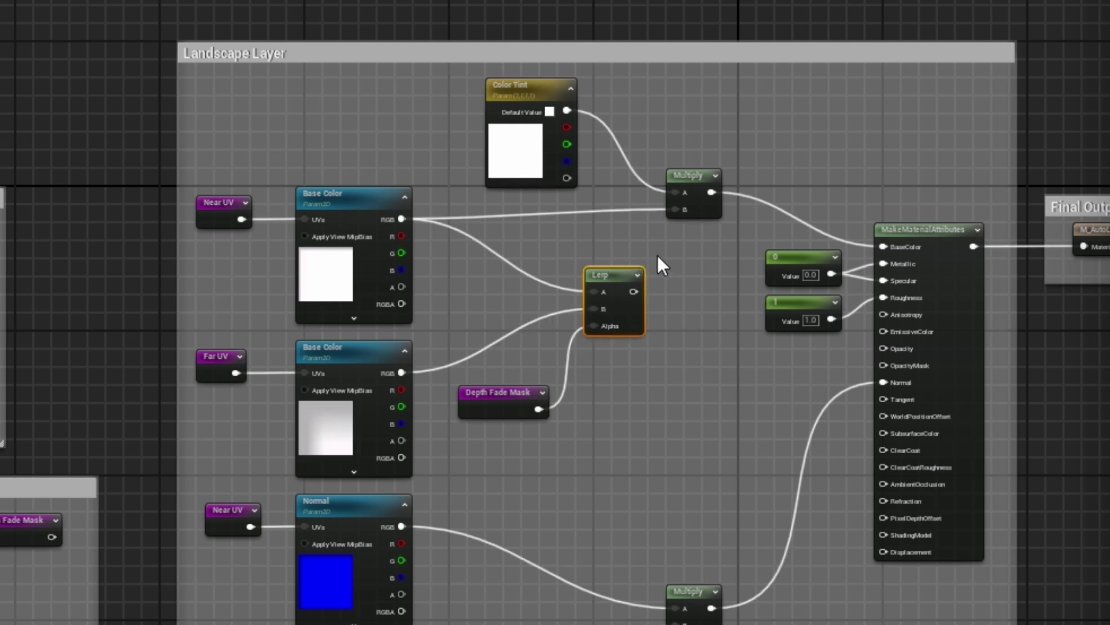
left_click_drag(635, 293, 675, 211)
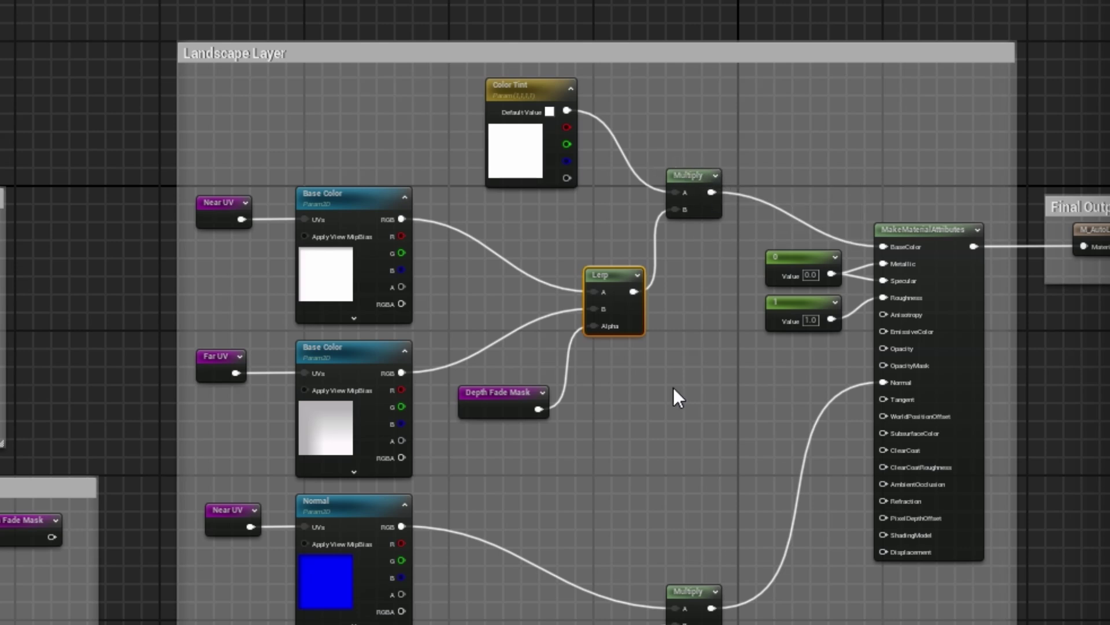
- Duplicate the Lerp and its Depth Fade Mask reroute, and place the copies beside the Normal texture samples
right_click_drag(672, 435, 505, 301)
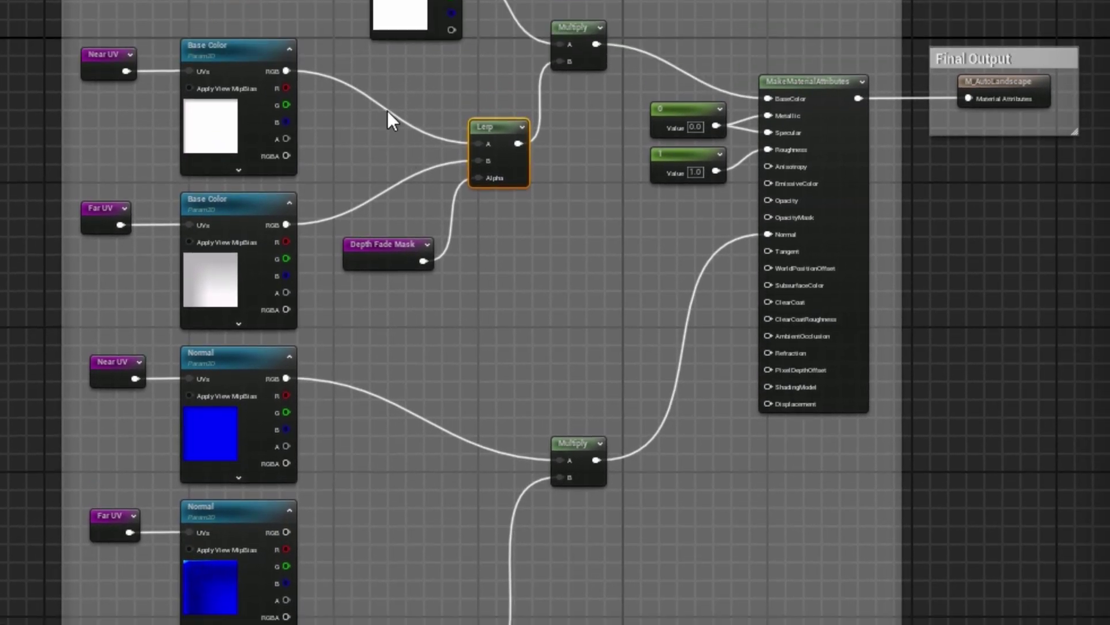
left_click_drag(360, 98, 519, 286)
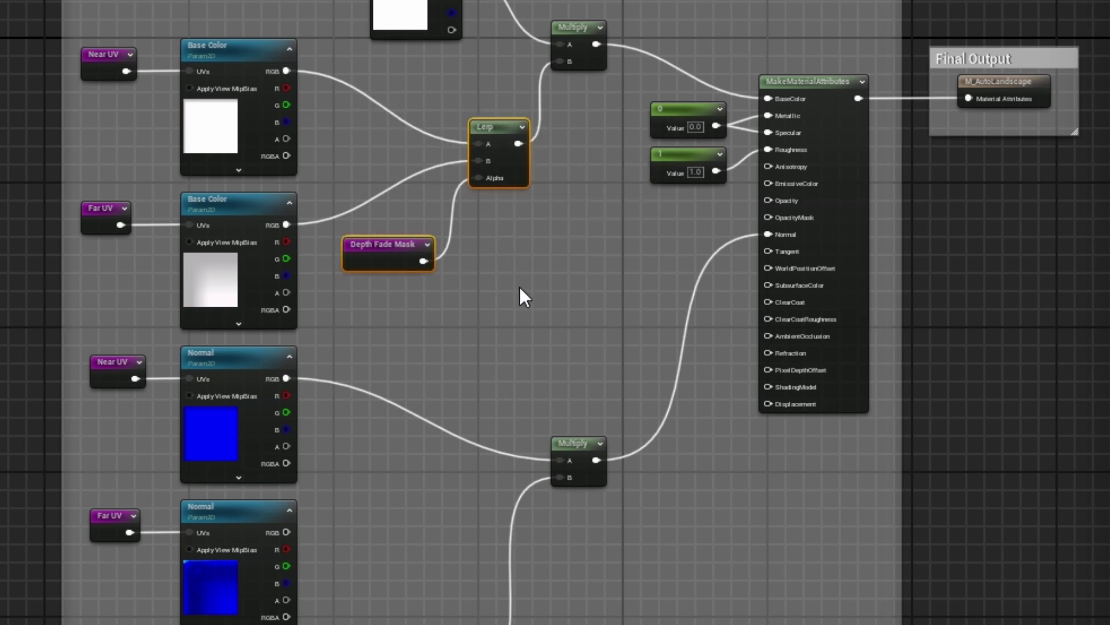
key("ctrl+c")
key("ctrl+v")
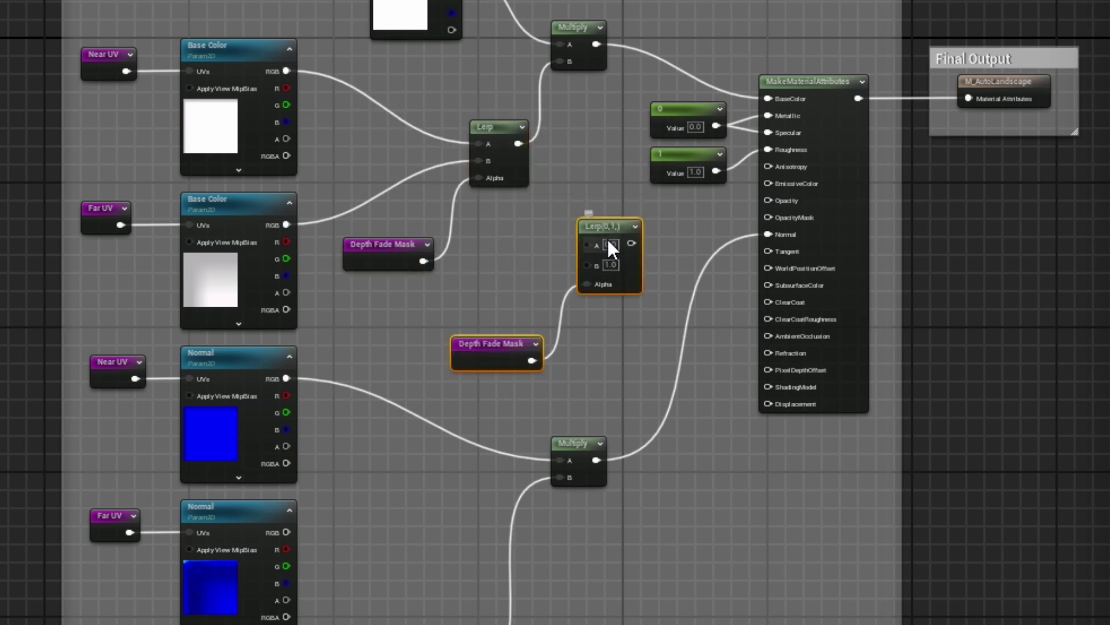
left_click_drag(608, 238, 500, 409)
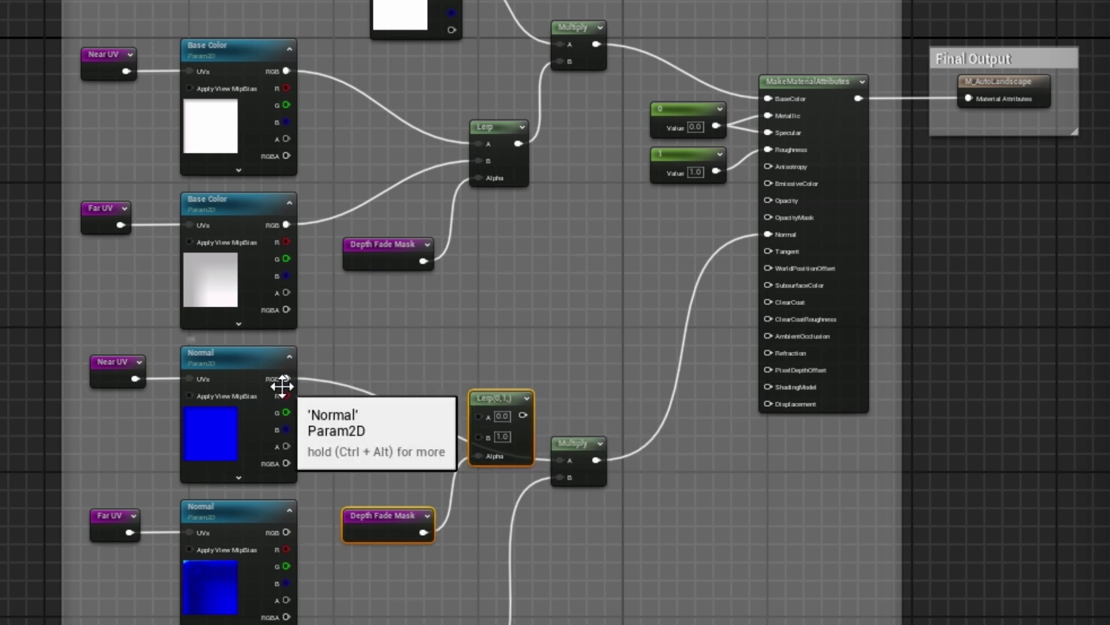
- Blend the near and far Normal RGB outputs through the copied Lerp into the normal Multiply's A, and save M_AutoLandscape
left_click_drag(285, 379, 496, 463)
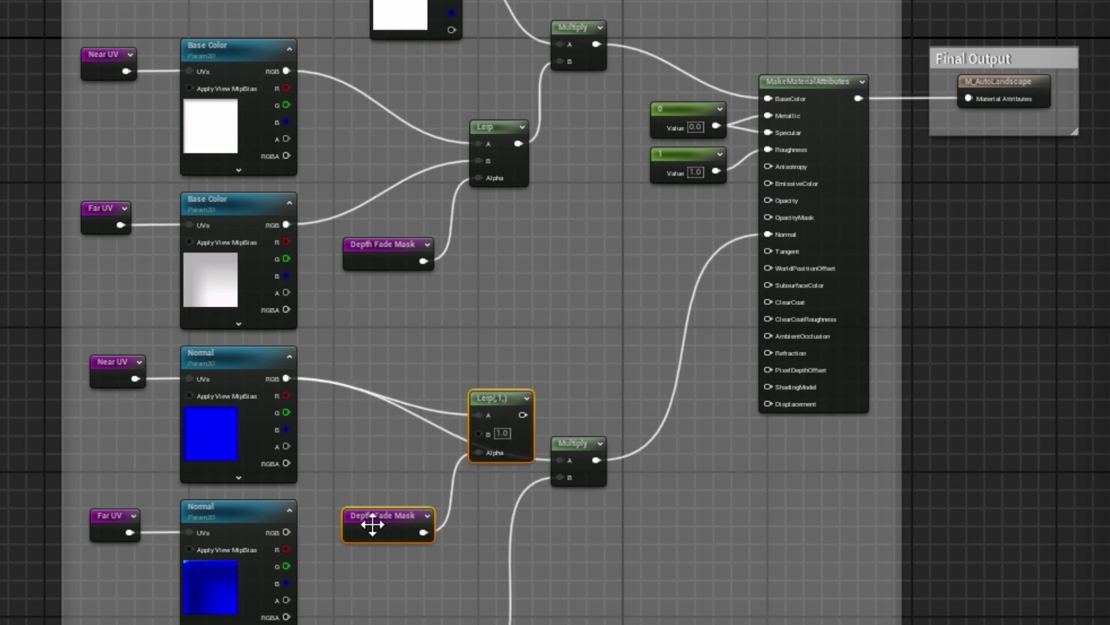
left_click_drag(286, 532, 639, 530)
right_click_drag(518, 552, 516, 433)
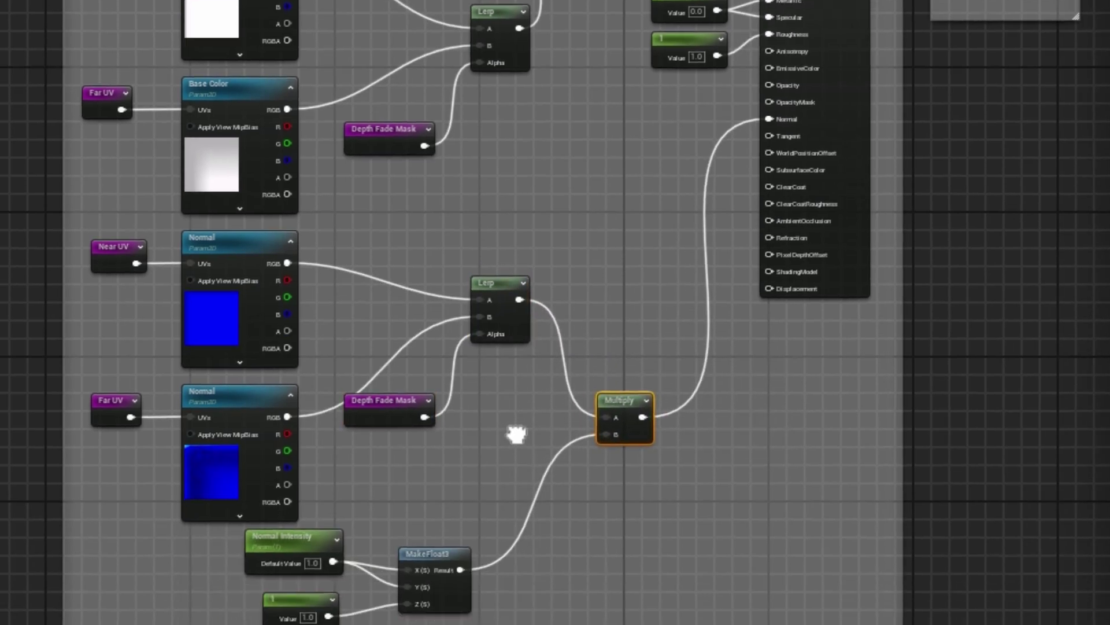
right_click_drag(622, 267, 568, 481)
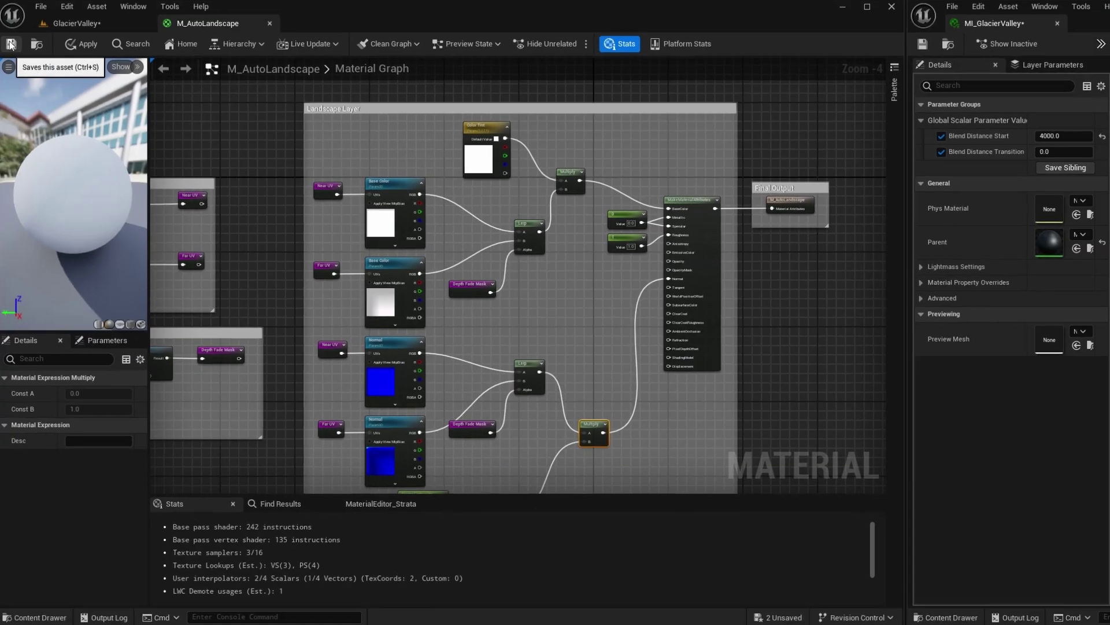
key("ctrl+s")
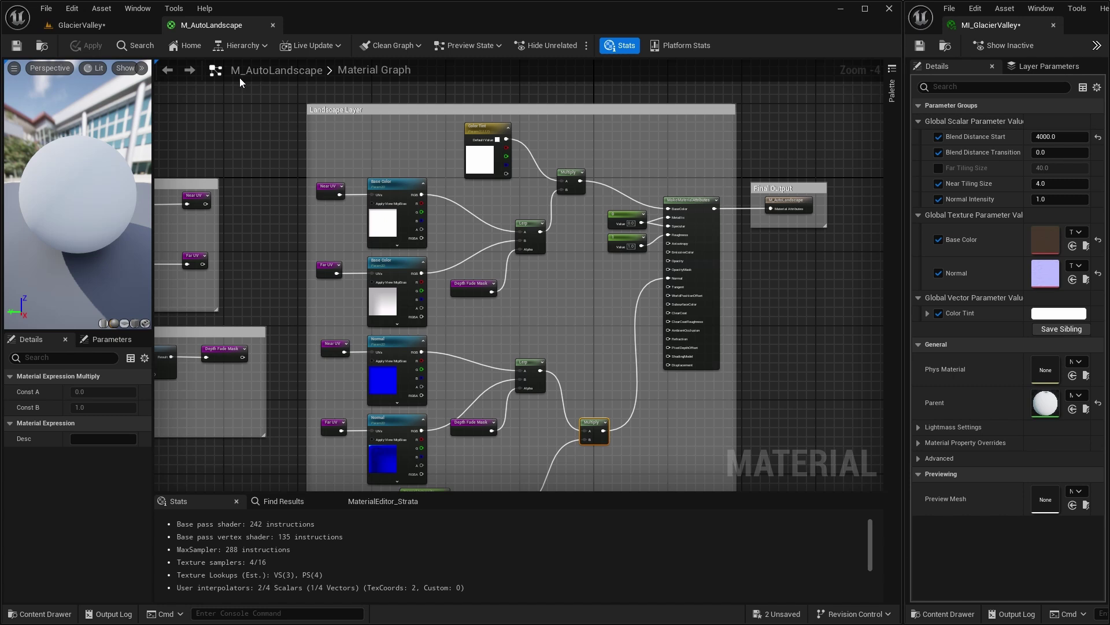
- With the GlacierValley level in view, set MI_GlacierValley's Blend Distance Start to 2000 and Blend Distance Transition to 3000
left_click(90, 26)
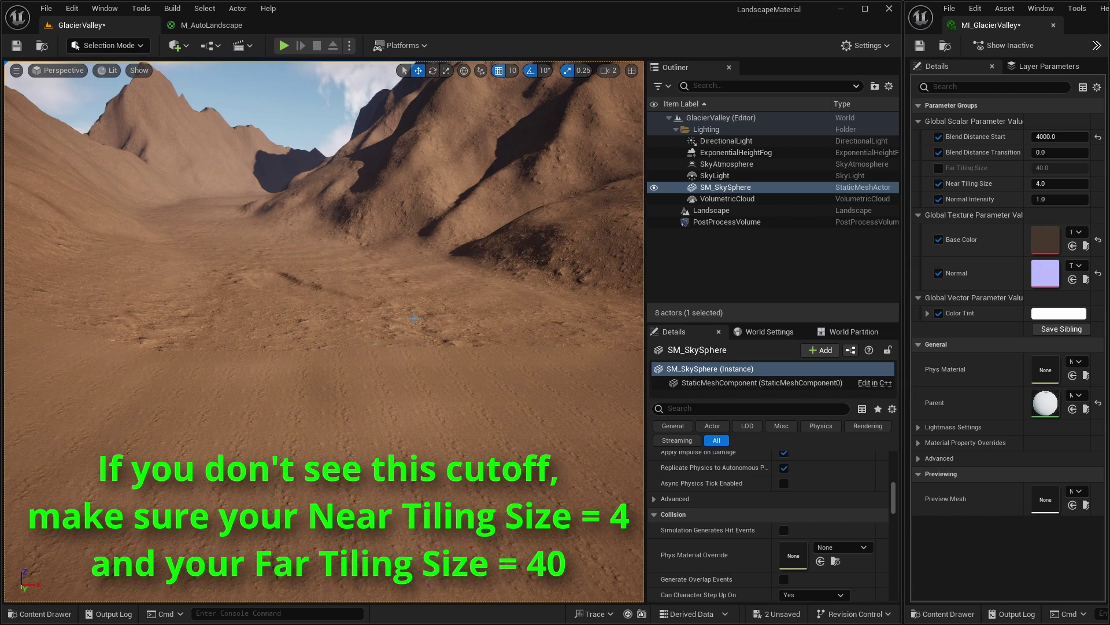
right_click_drag(439, 401, 380, 351)
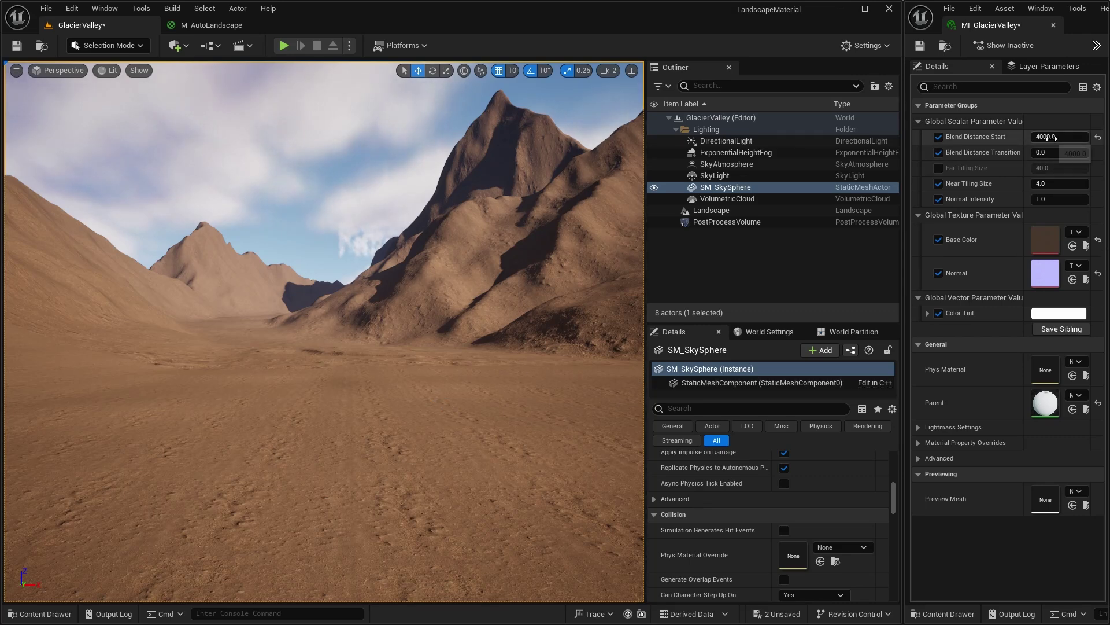
left_click(1046, 136)
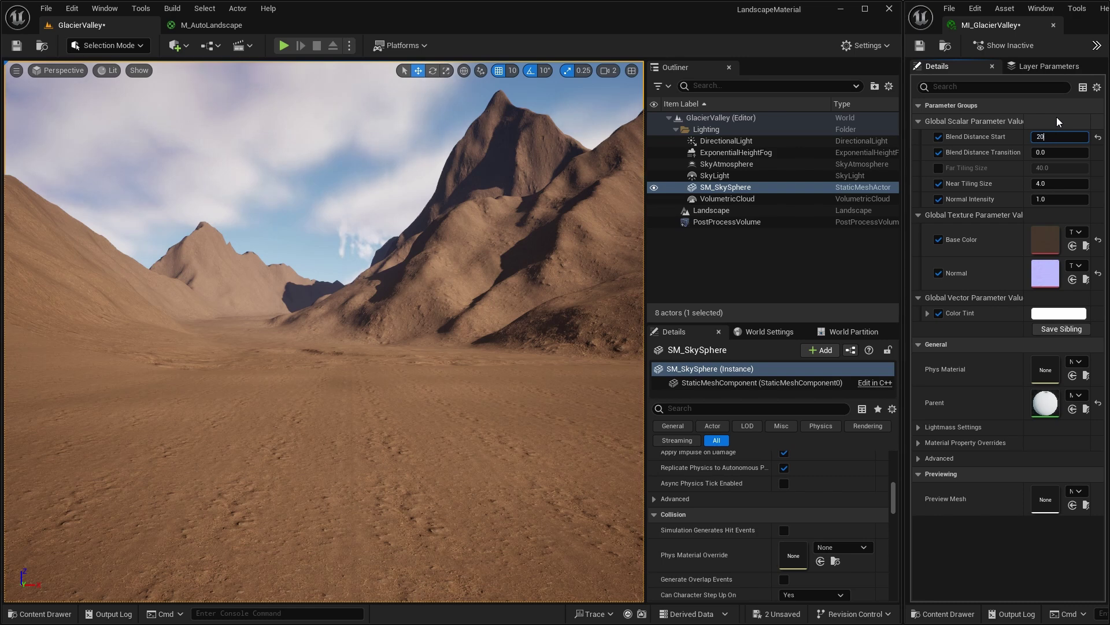
key("Return")
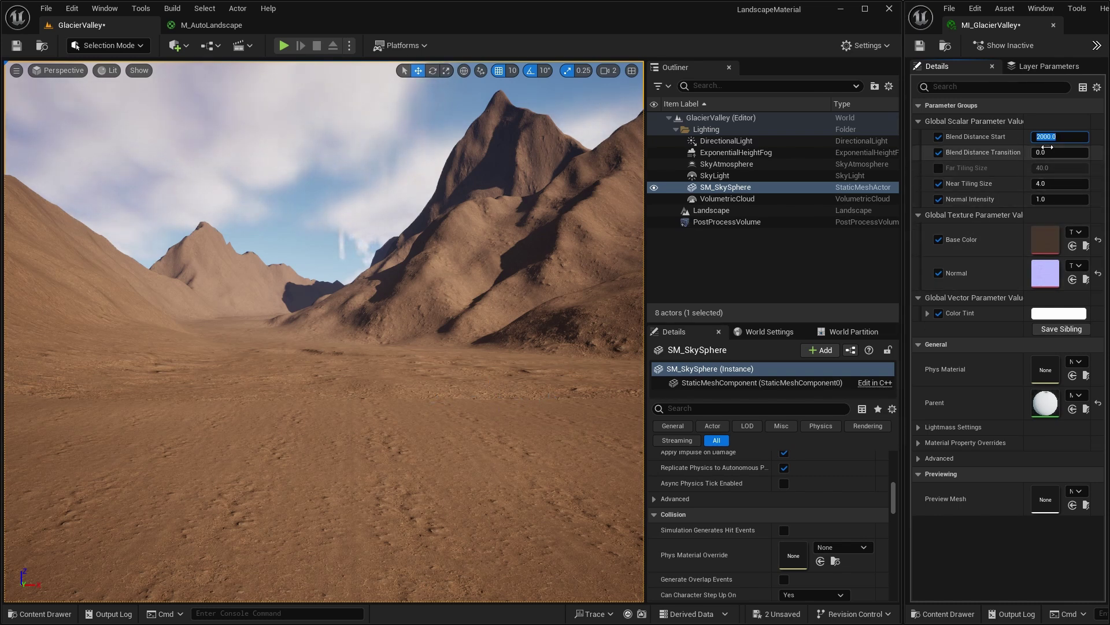
left_click(1066, 153)
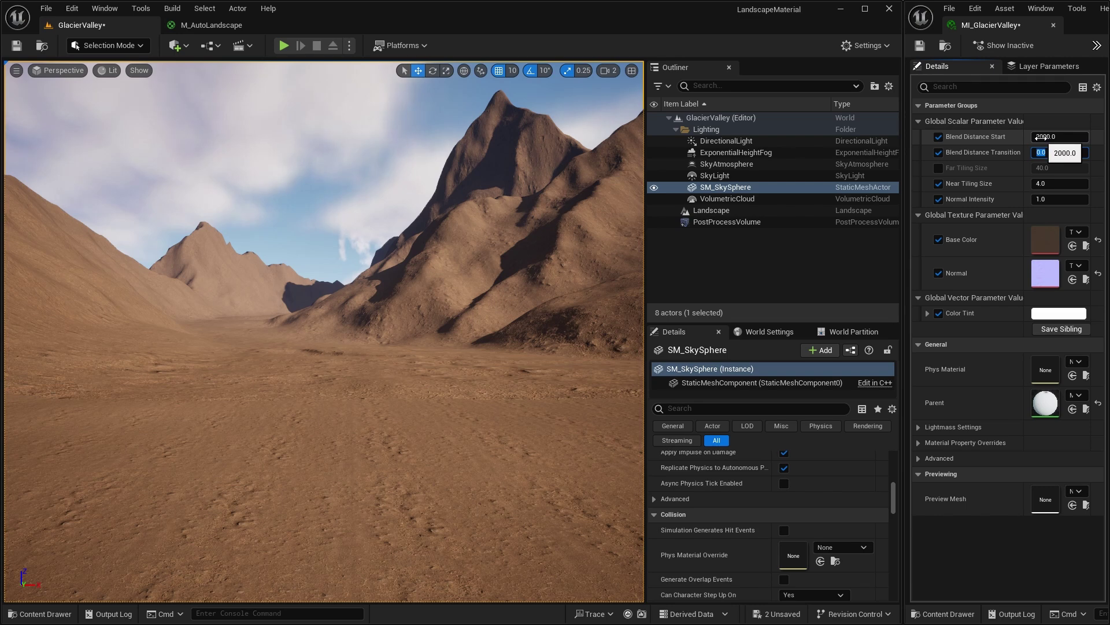
key("Return")
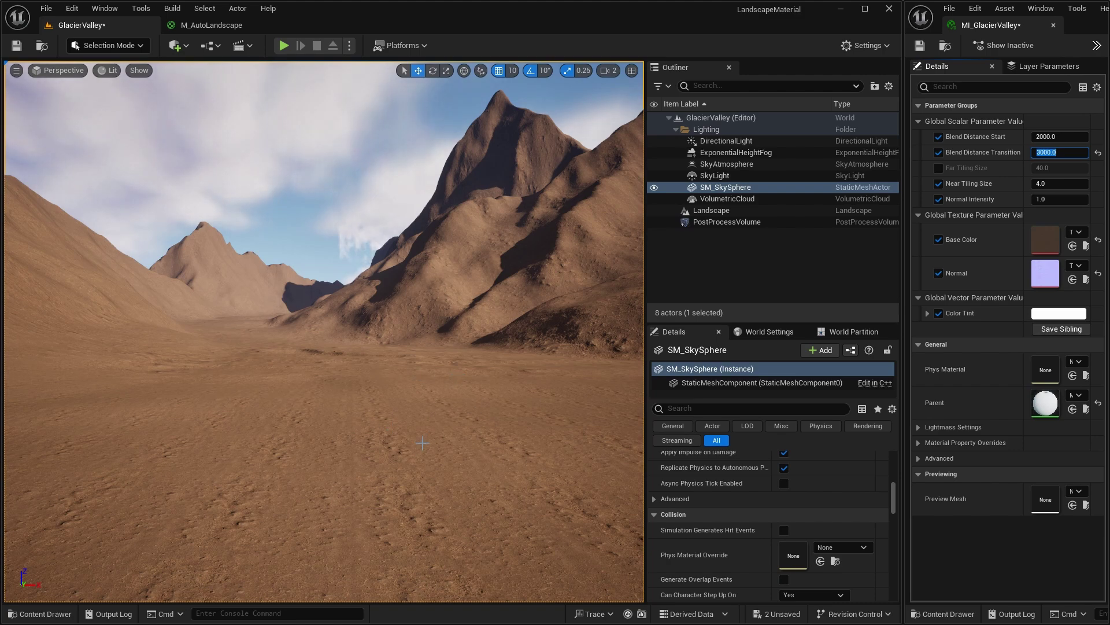
- Set MI_GlacierValley's Blend Distance Start to 1000 and inspect the tiling blend across the landscape
right_click_drag(422, 446, 427, 484)
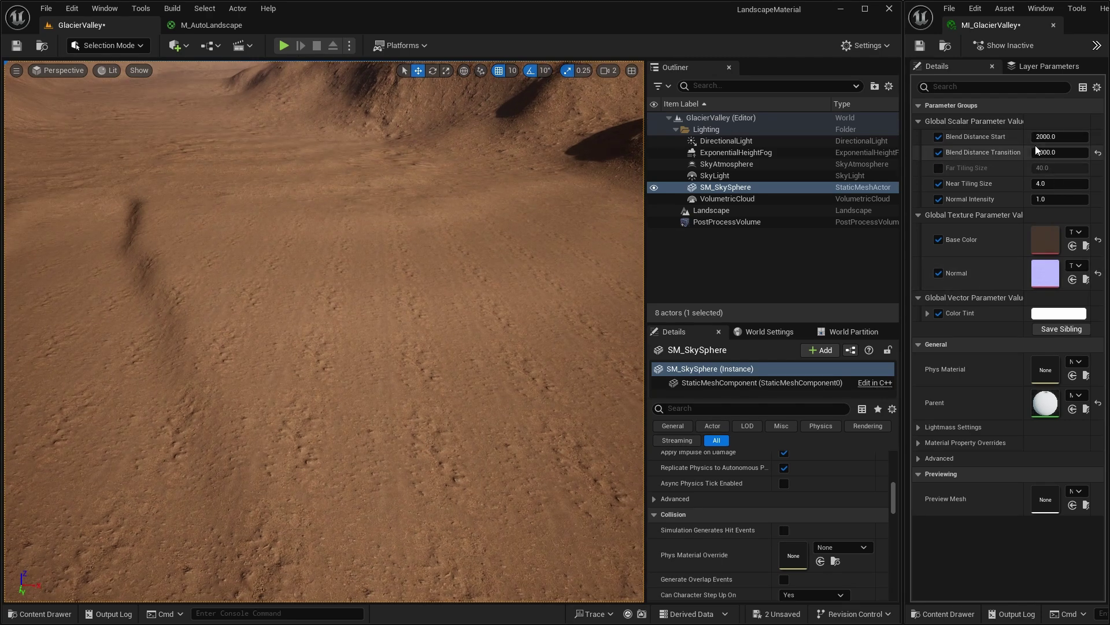
left_click(1060, 138)
type("1")
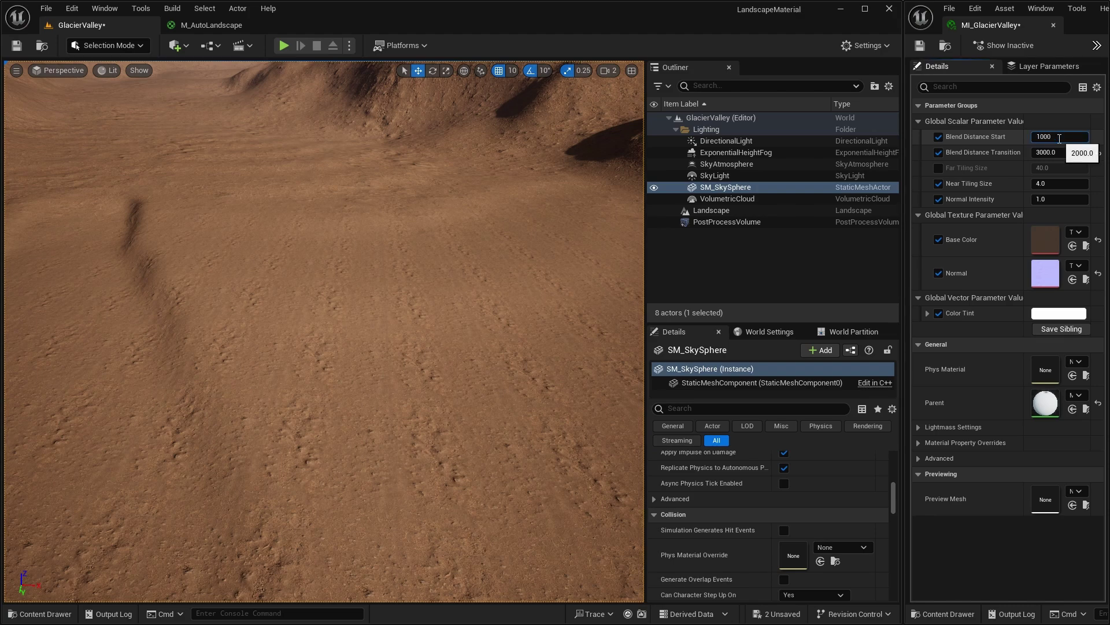
type("000")
key("Return")
right_click_drag(324, 347, 371, 334)
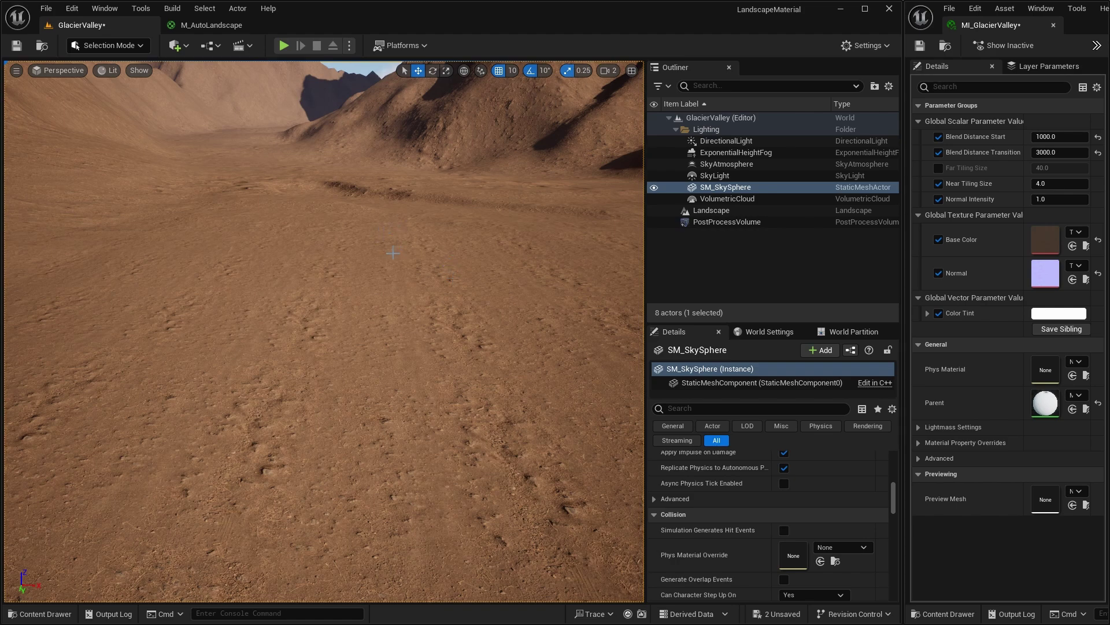
right_click_drag(490, 298, 490, 298)
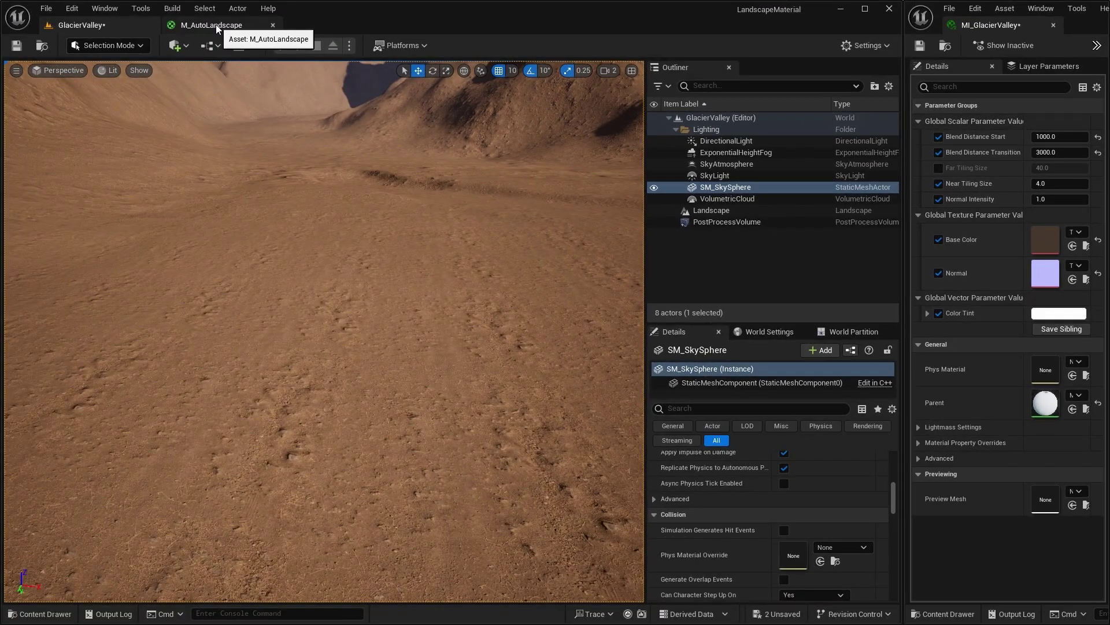
- In M_AutoLandscape, assign the Near Tiling Size parameter to a new group named 0 Landscape General
left_click(215, 25)
right_click_drag(265, 252, 560, 219)
scroll(391, 264, "up", 1)
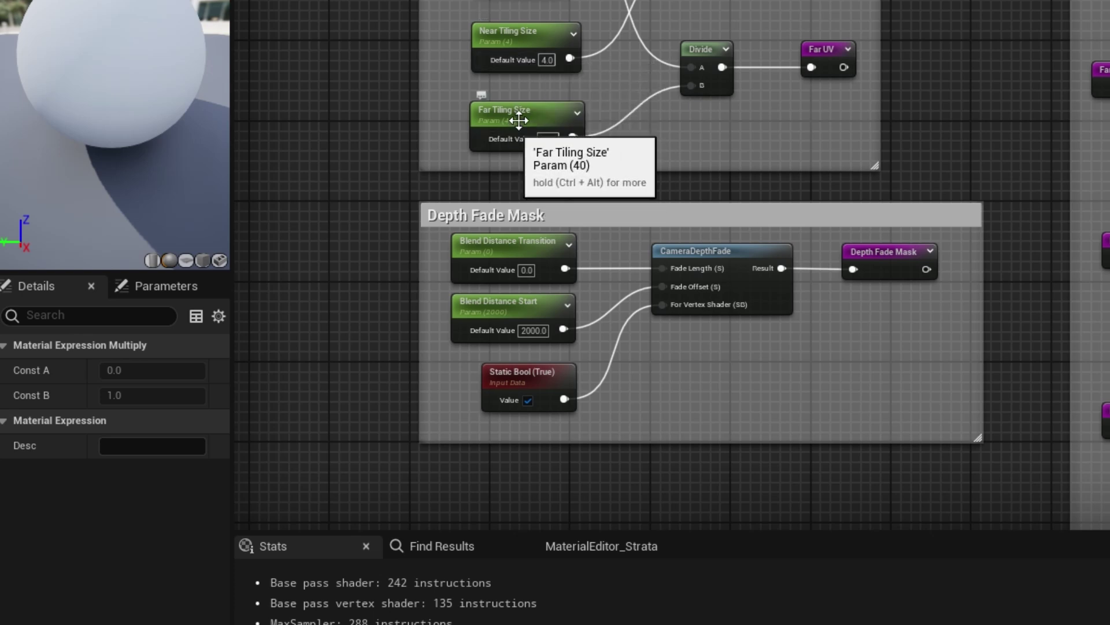
left_click(518, 27)
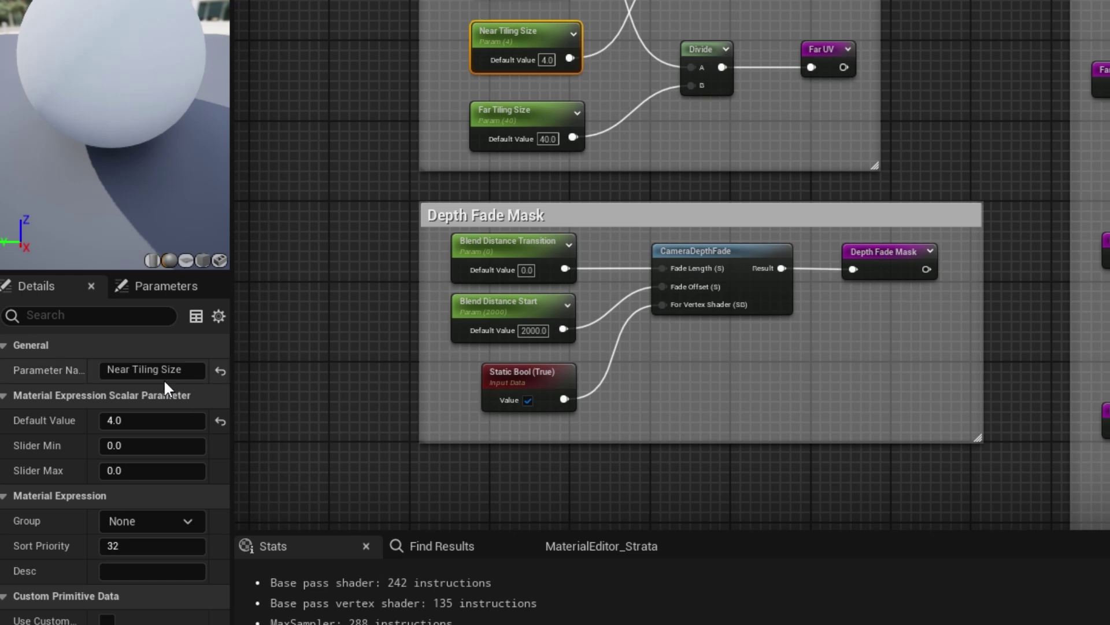
left_click(155, 521)
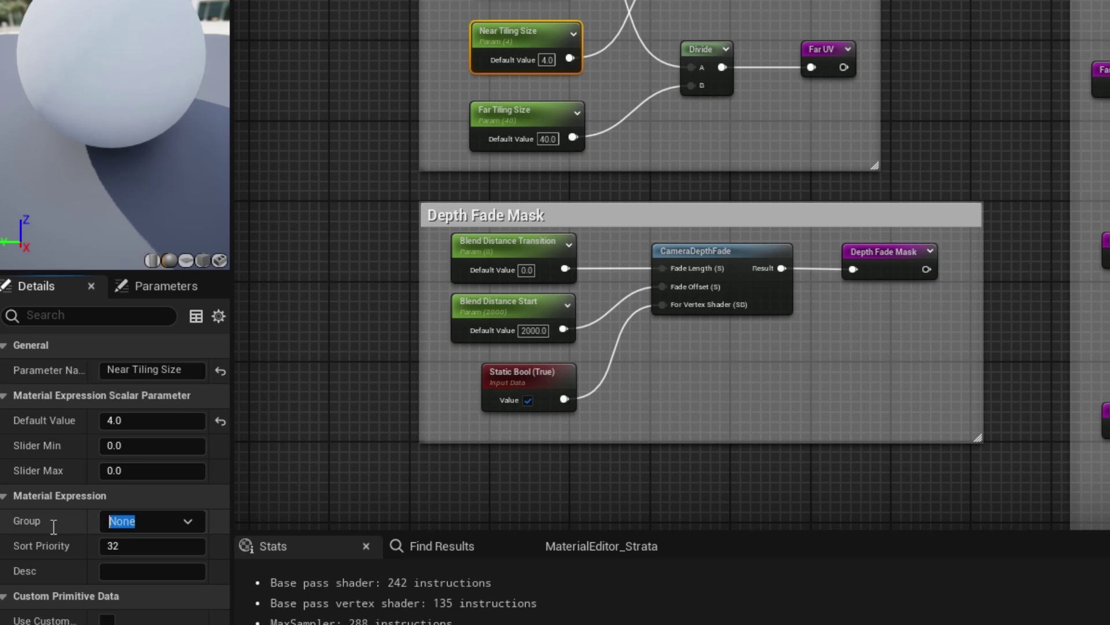
type("0 Landscape")
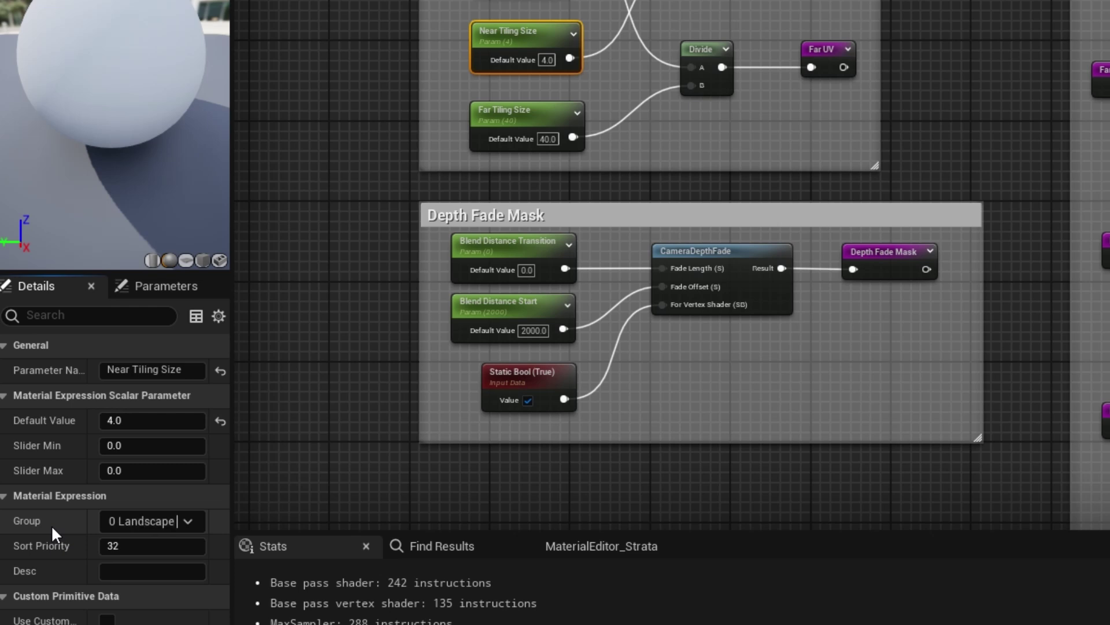
type(" General")
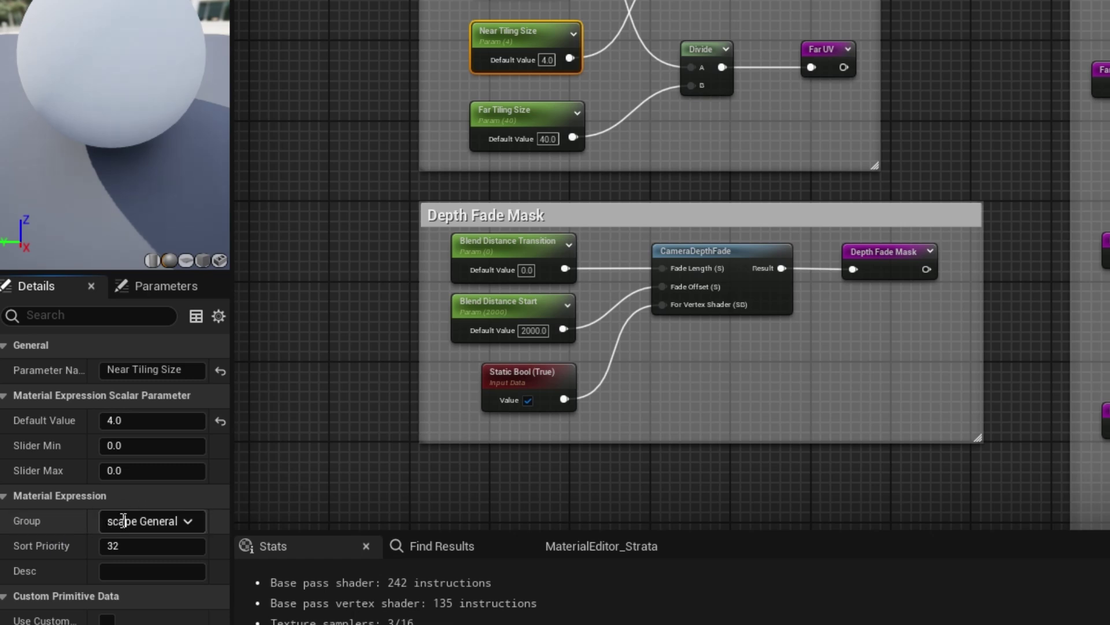
- Set the Near Tiling Size parameter's sort priority to 1 within its 0 Landscape General group
left_click(189, 521)
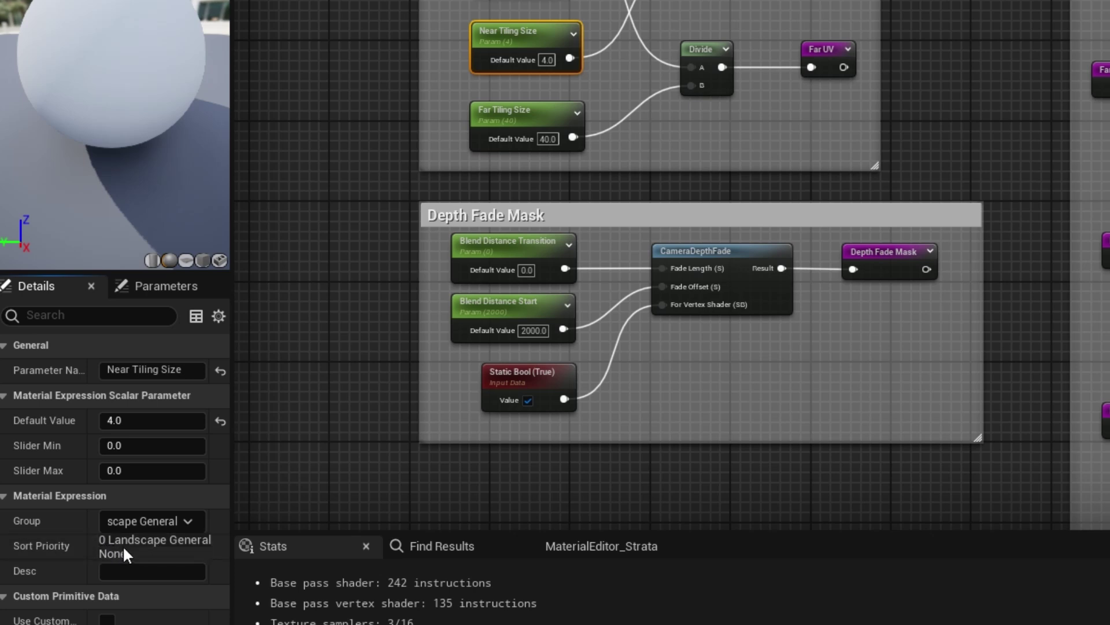
left_click(99, 497)
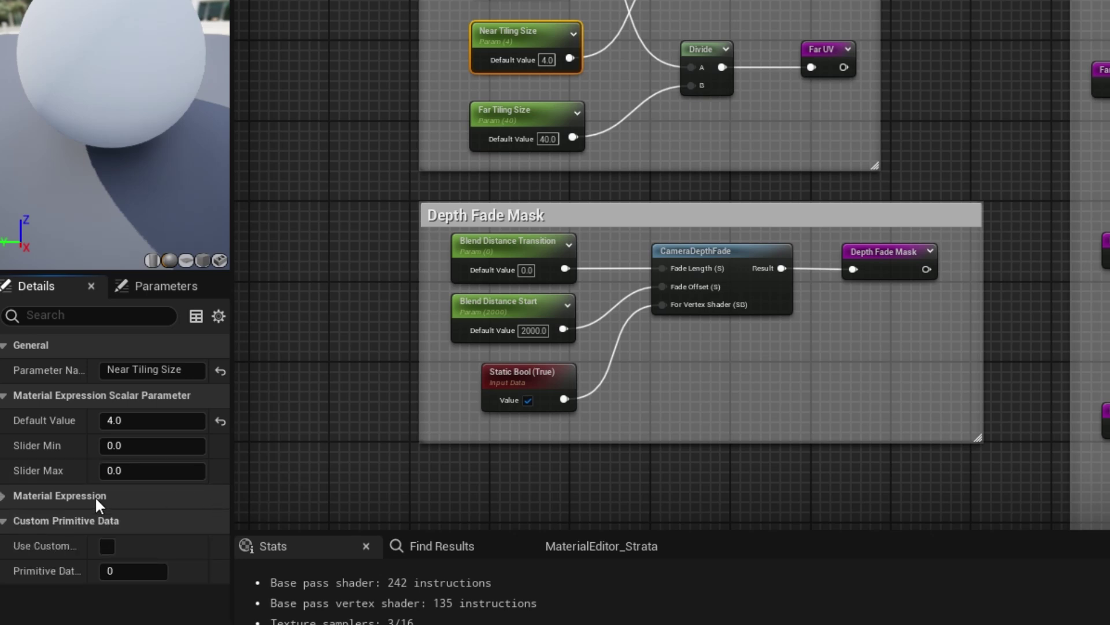
left_click(3, 494)
left_click(119, 544)
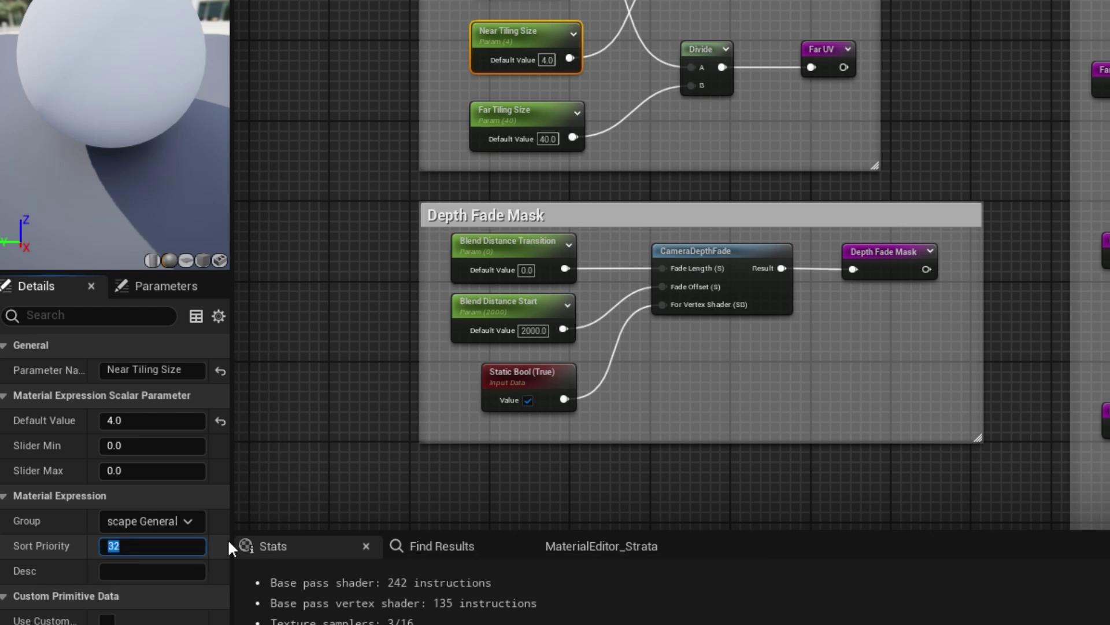
type("1")
key("Return")
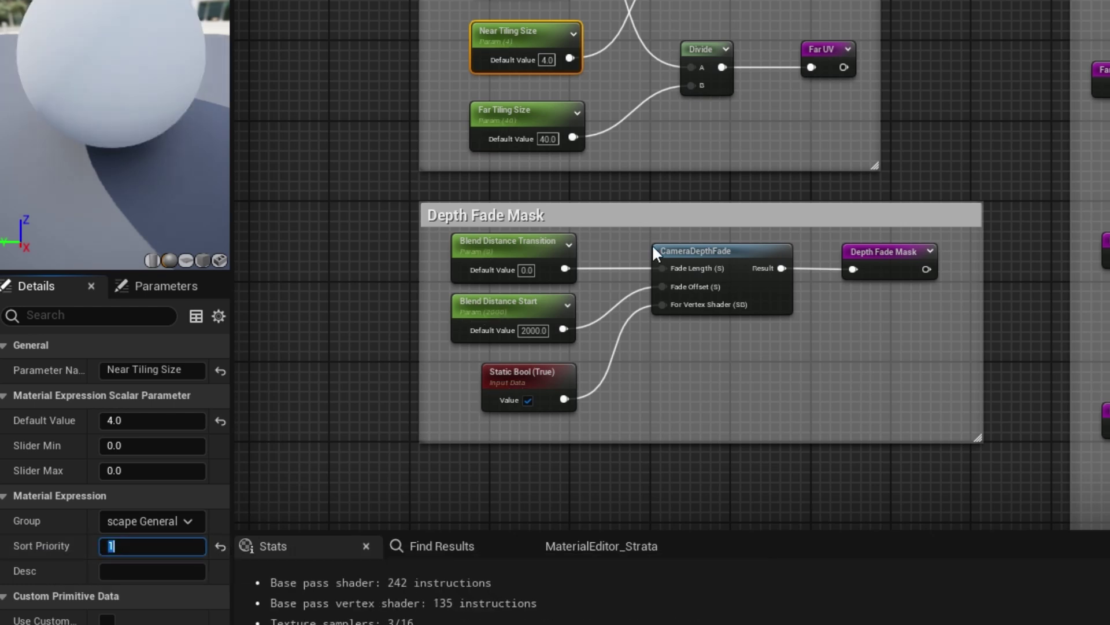
- Assign the Far Tiling Size parameter to the 0 Landscape General group with sort priority 2
left_click(537, 107)
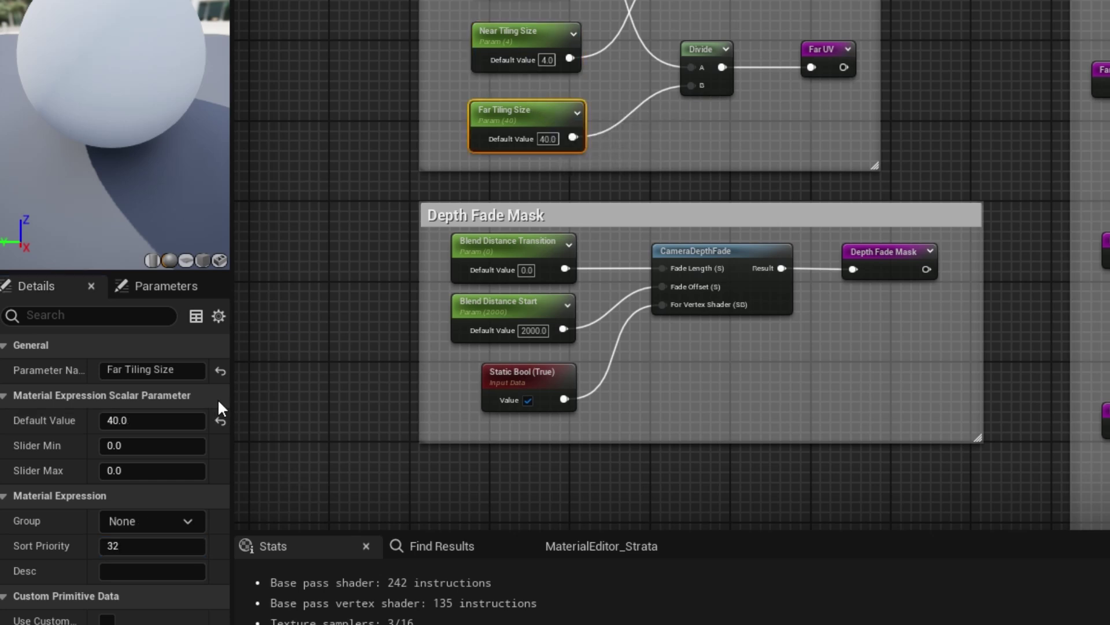
left_click(191, 521)
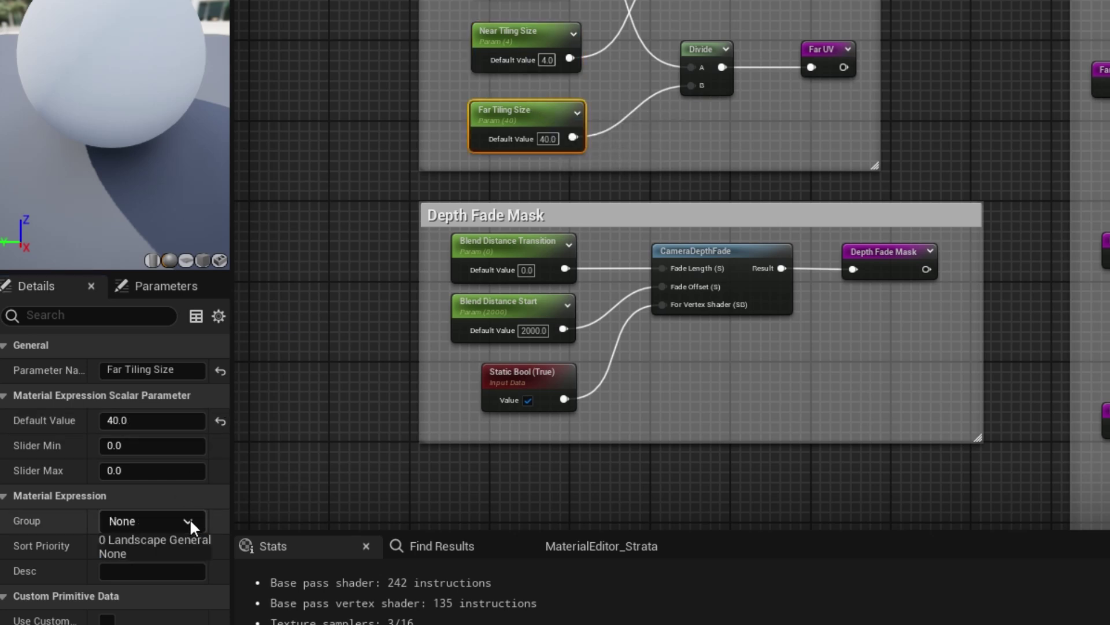
left_click(154, 540)
left_click(135, 546)
type("2")
key("Return")
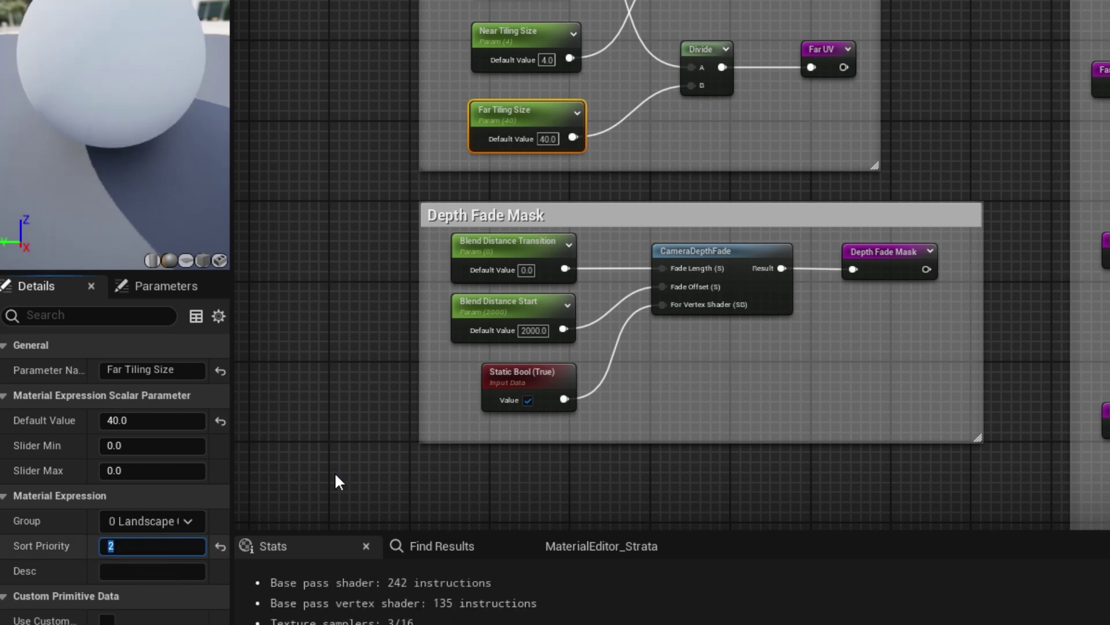
- Put the Blend Distance Start parameter in the 0 Landscape General group and set its sort priority to 3
left_click(509, 305)
left_click(189, 521)
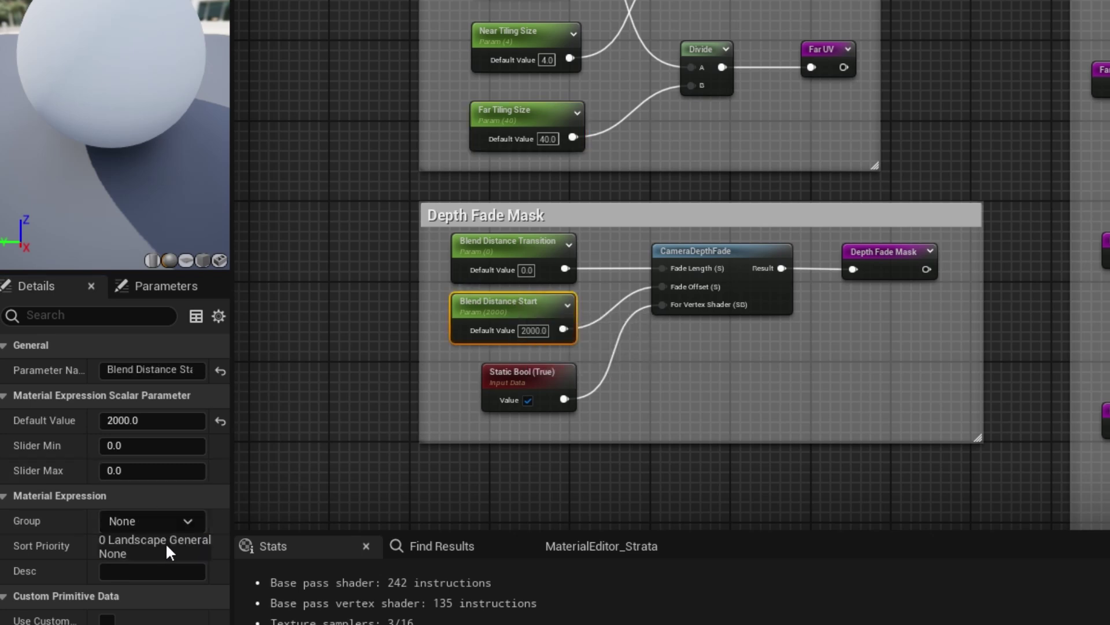
left_click(152, 543)
left_click(127, 546)
type("3")
key("Return")
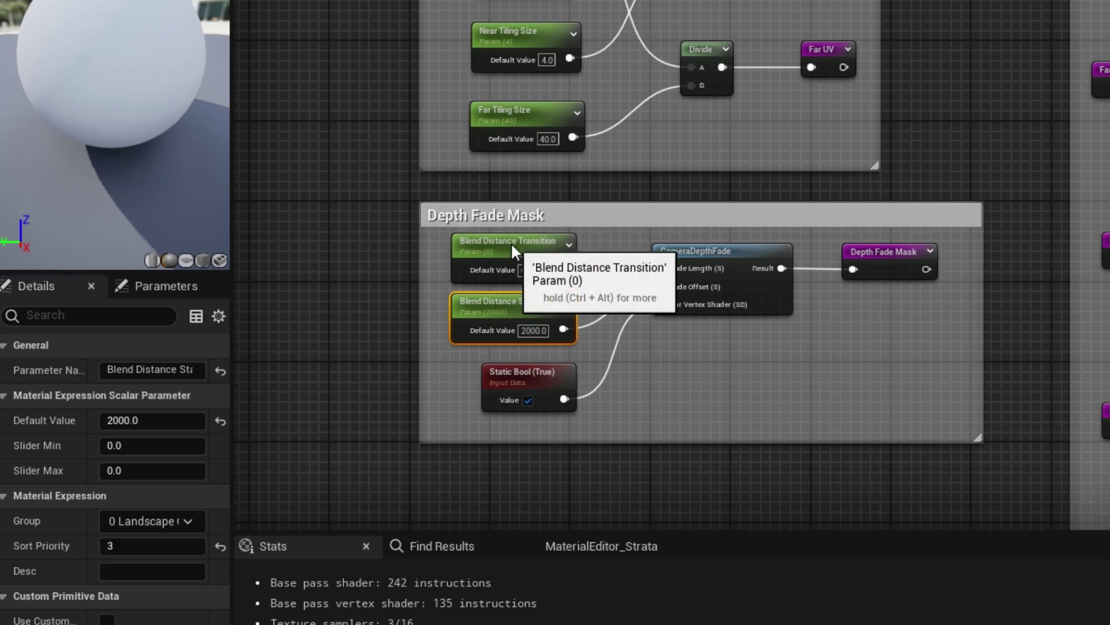
- Assign Blend Distance Transition to the 0 Landscape General group with sort priority 4, and save M_AutoLandscape
left_click(509, 245)
left_click(190, 521)
left_click(146, 538)
left_click(120, 545)
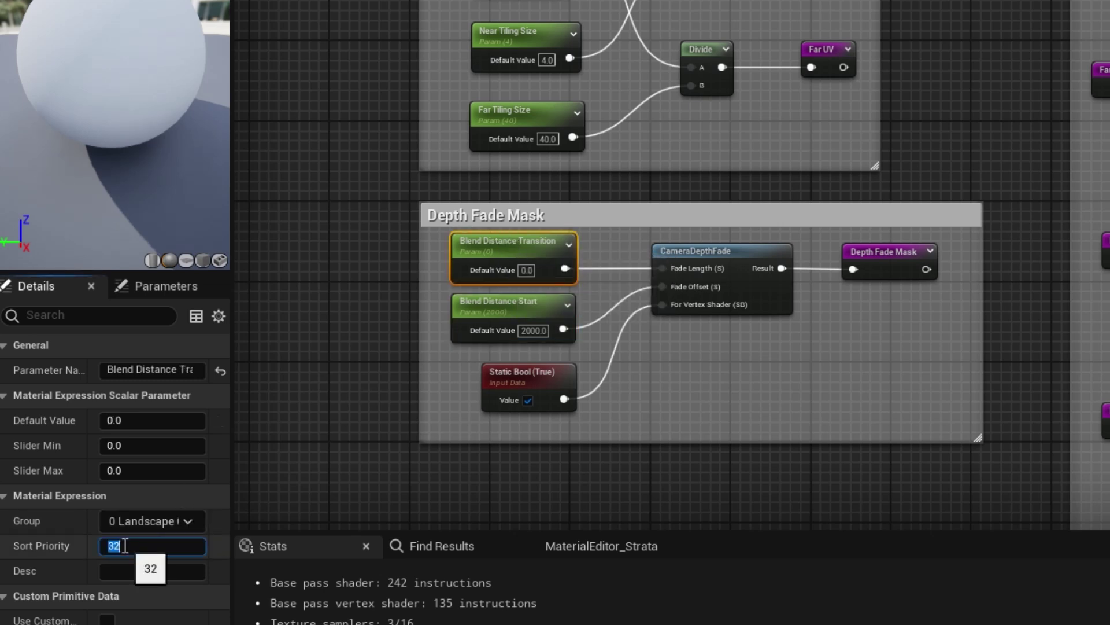
type("4")
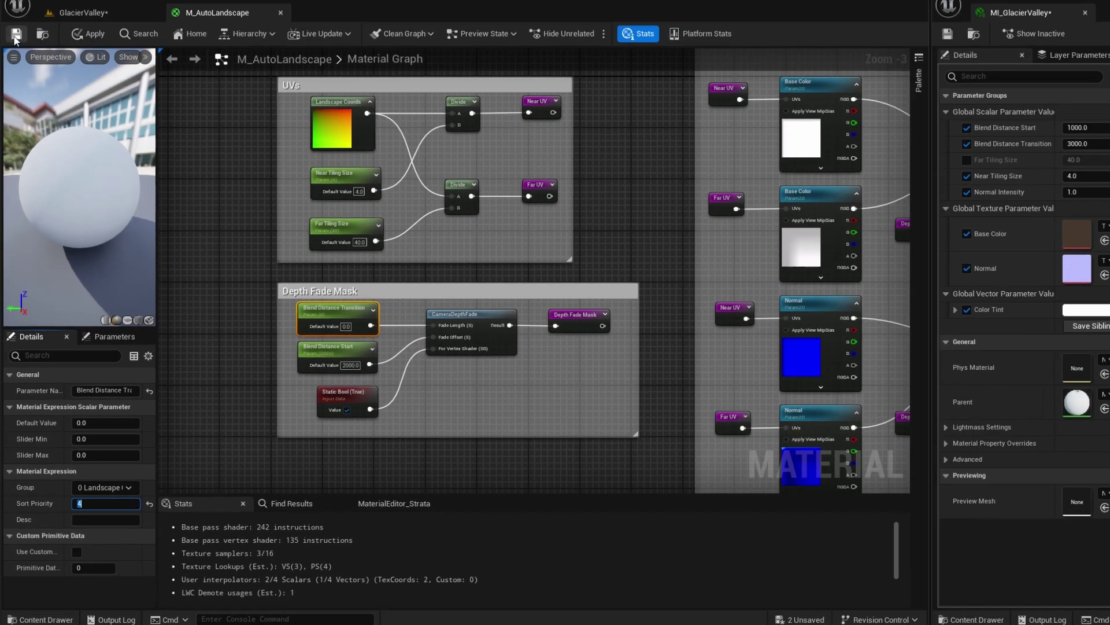
key("ctrl+s")
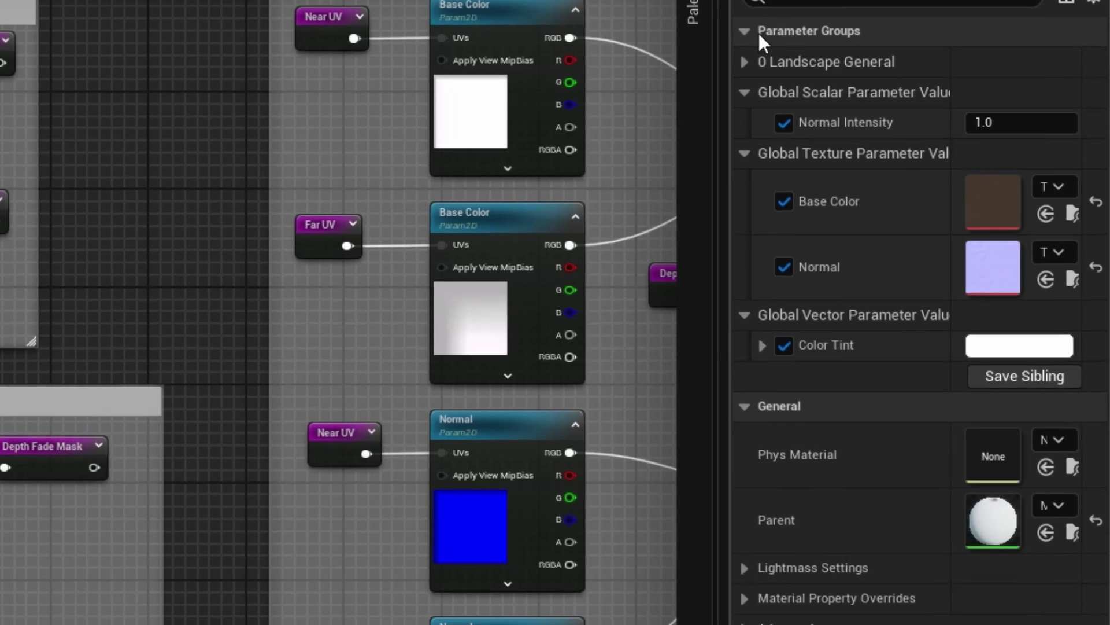
- Enable the Far Tiling Size override in MI_GlacierValley's 0 Landscape General group and inspect the landscape in the GlacierValley level
left_click(745, 62)
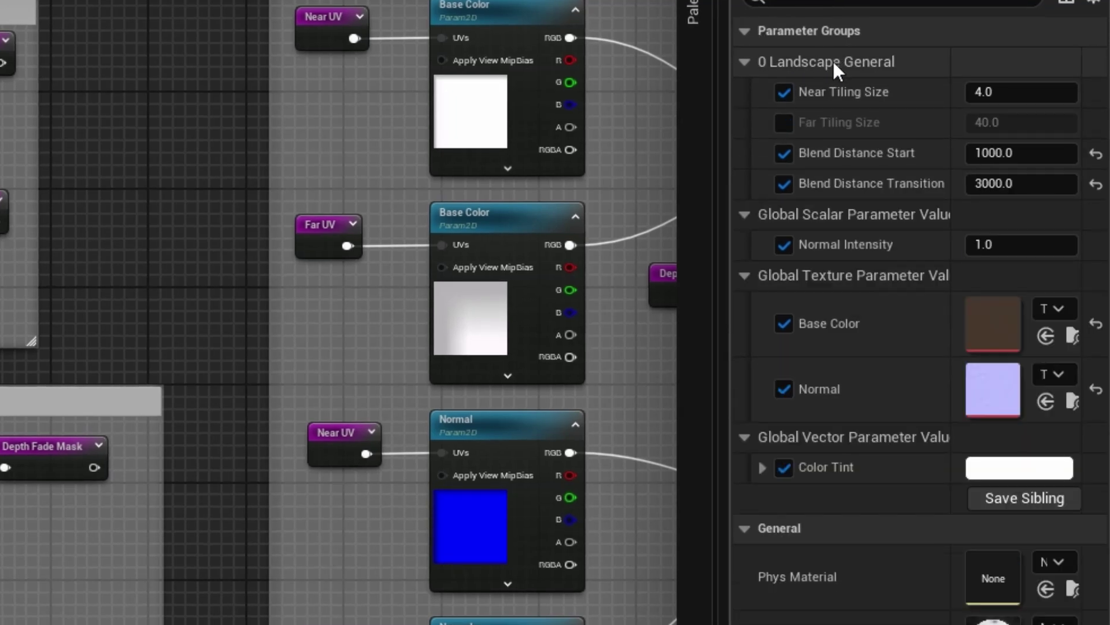
left_click(787, 120)
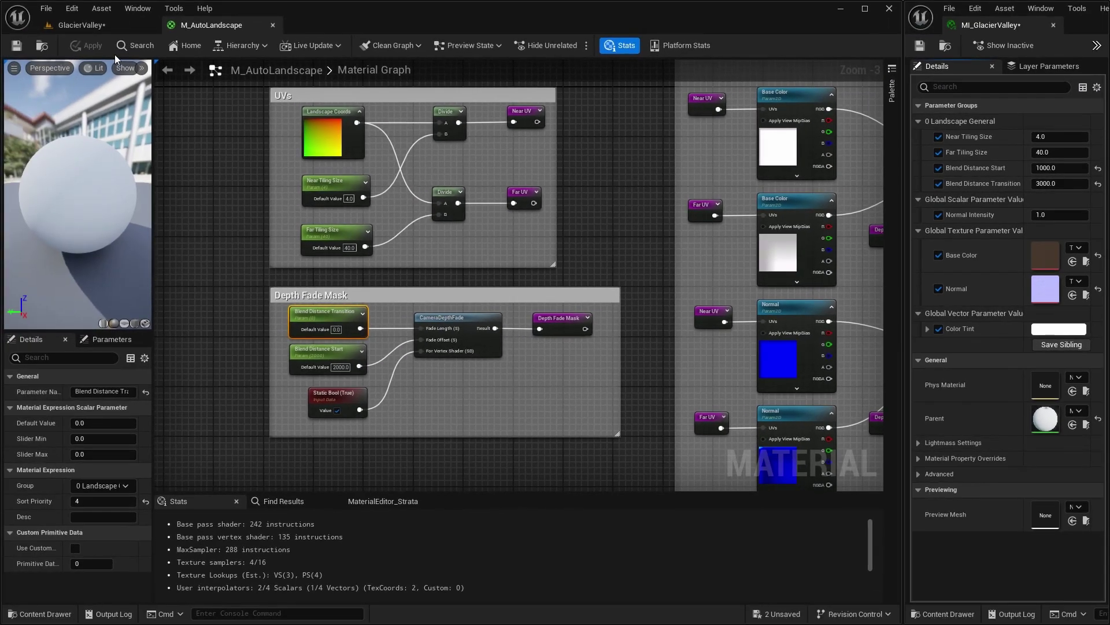
left_click(104, 25)
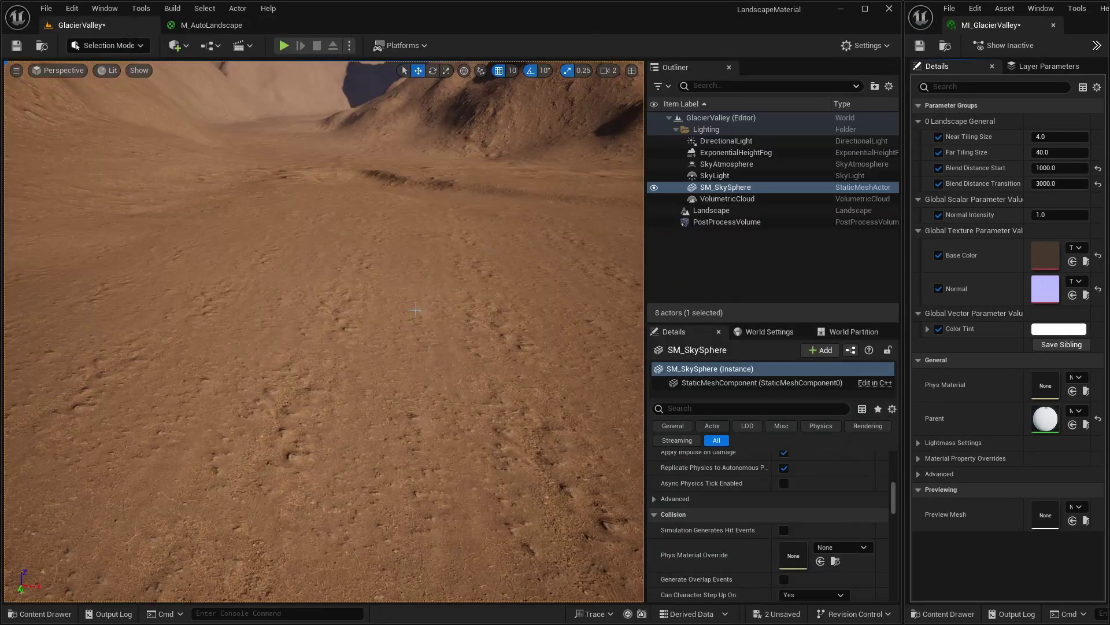
right_click_drag(415, 310, 468, 296)
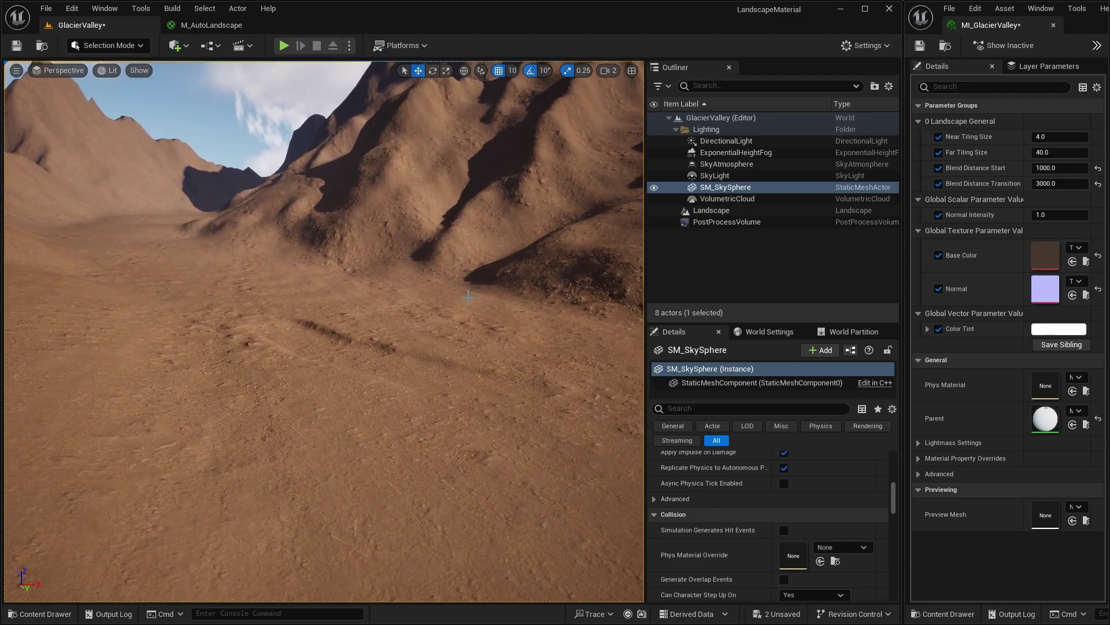